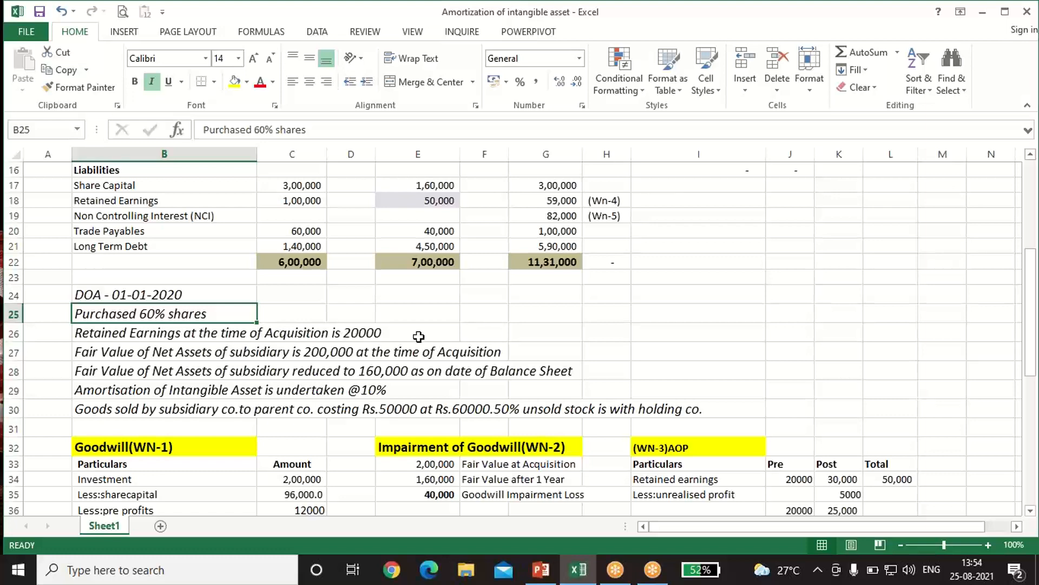
# Step: Review the notes on retained earnings at acquisition, net asset fair values, the amortisation rate and the goods sold to the parent
pyautogui.click(368, 331)
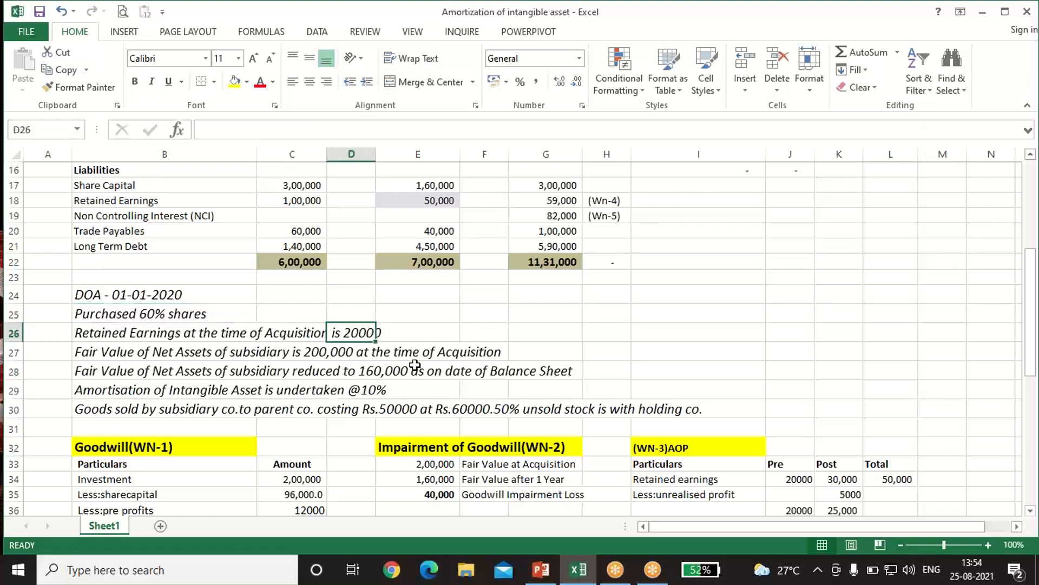
pyautogui.scroll(1, 417, 350)
pyautogui.click(446, 246)
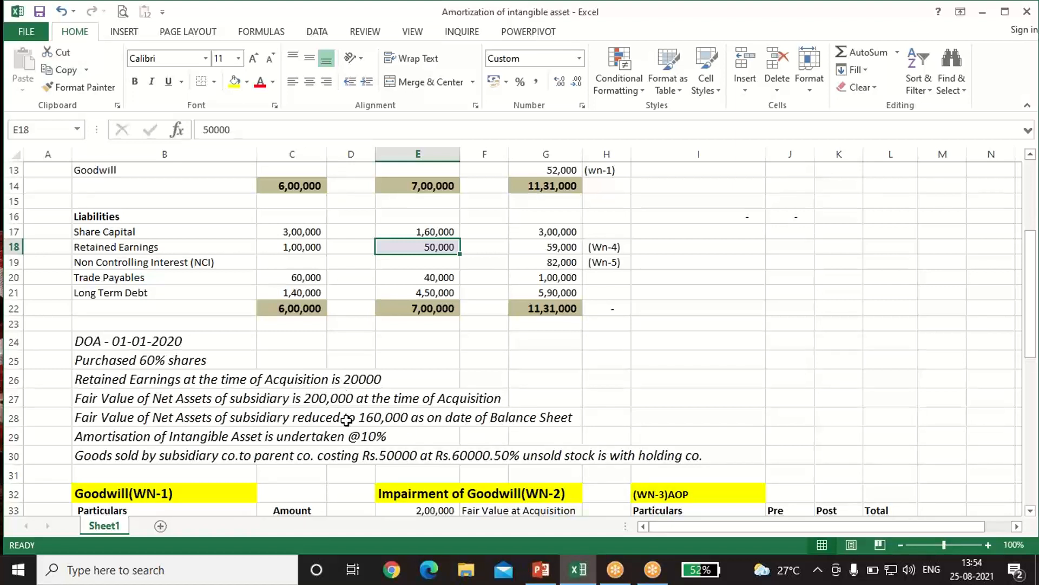
pyautogui.click(517, 406)
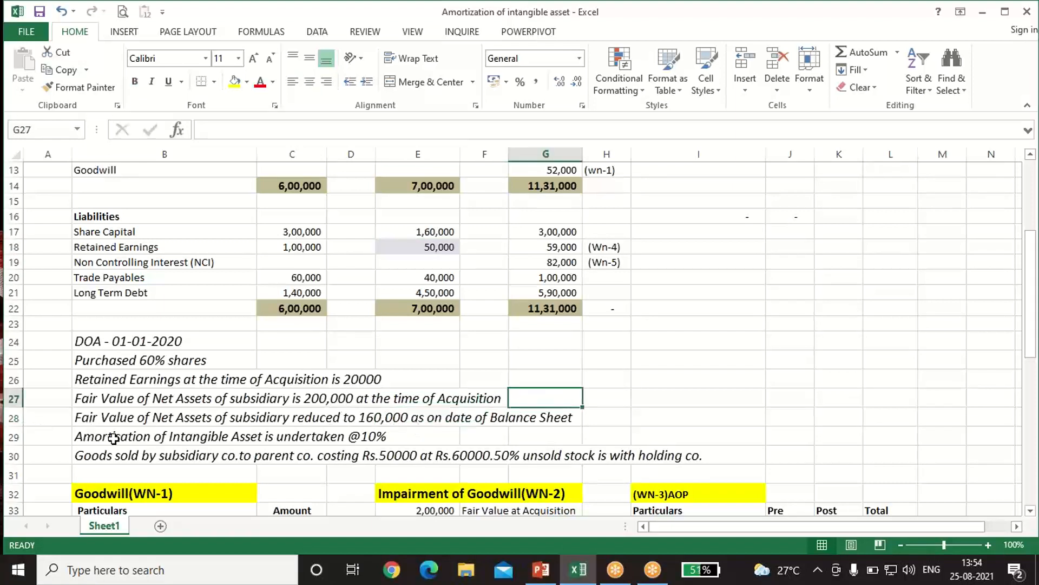
pyautogui.click(351, 434)
pyautogui.click(428, 437)
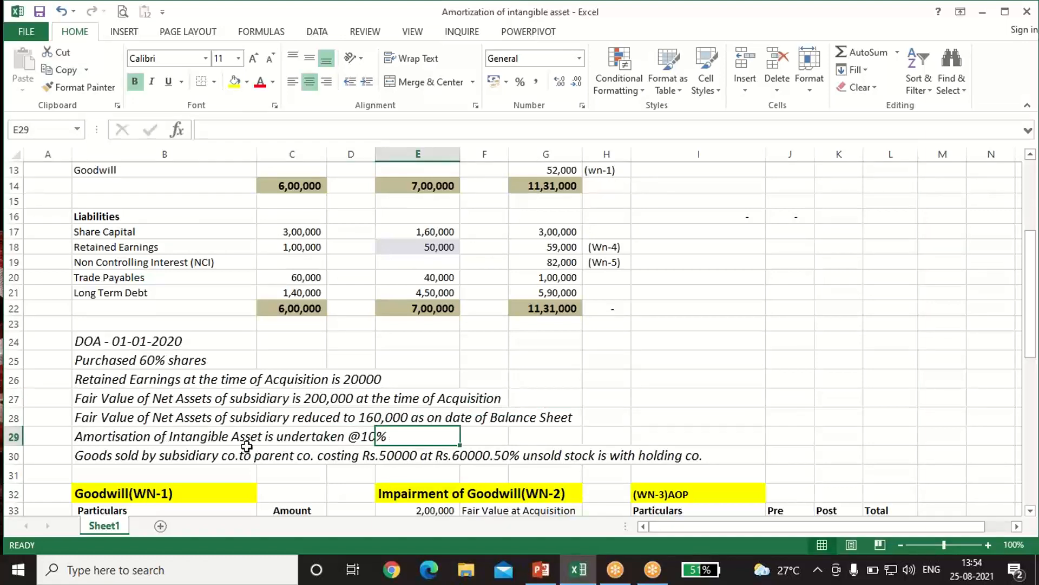
pyautogui.scroll(-1, 362, 436)
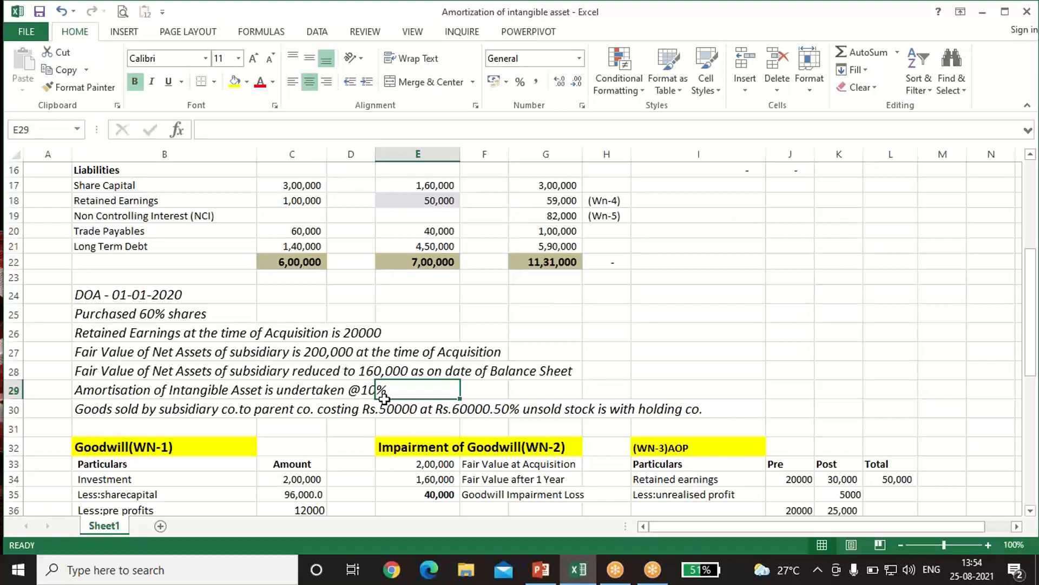
pyautogui.click(429, 407)
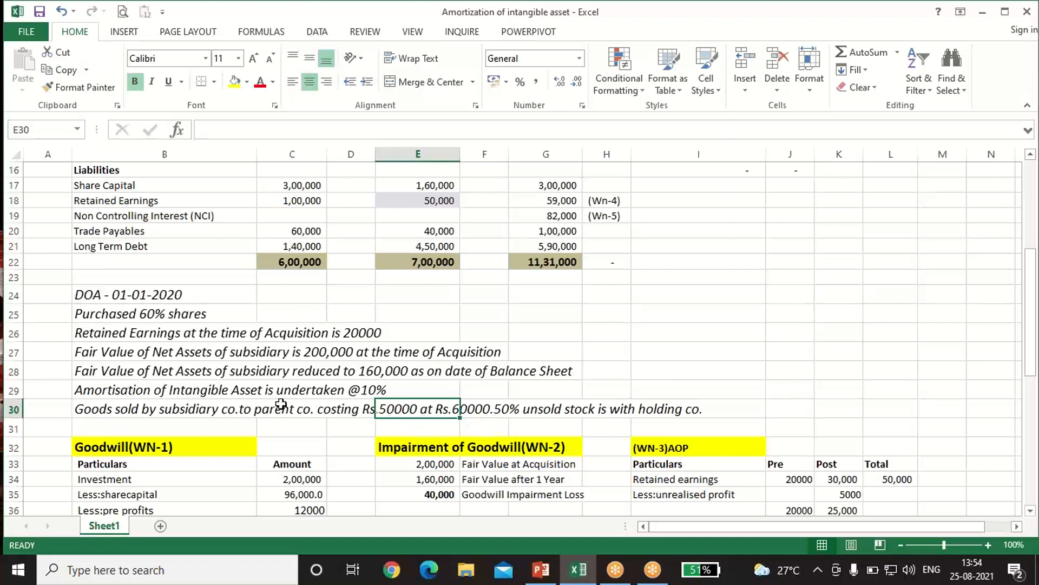
pyautogui.click(505, 404)
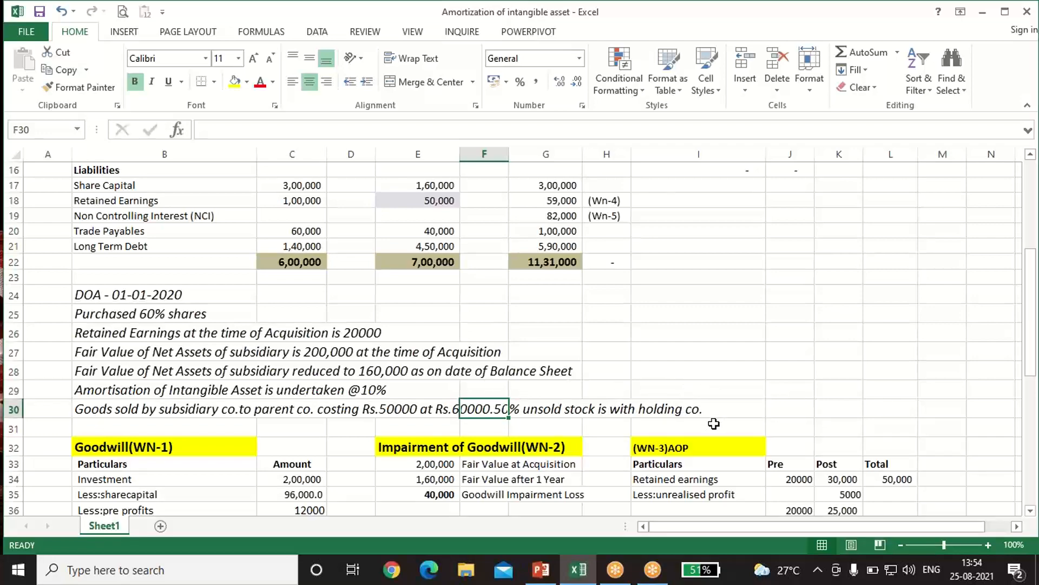
# Step: Examine the stock cost, profit and unsold stock lines in the Unrealised Profit (WN-7) working
pyautogui.scroll(-5, 701, 424)
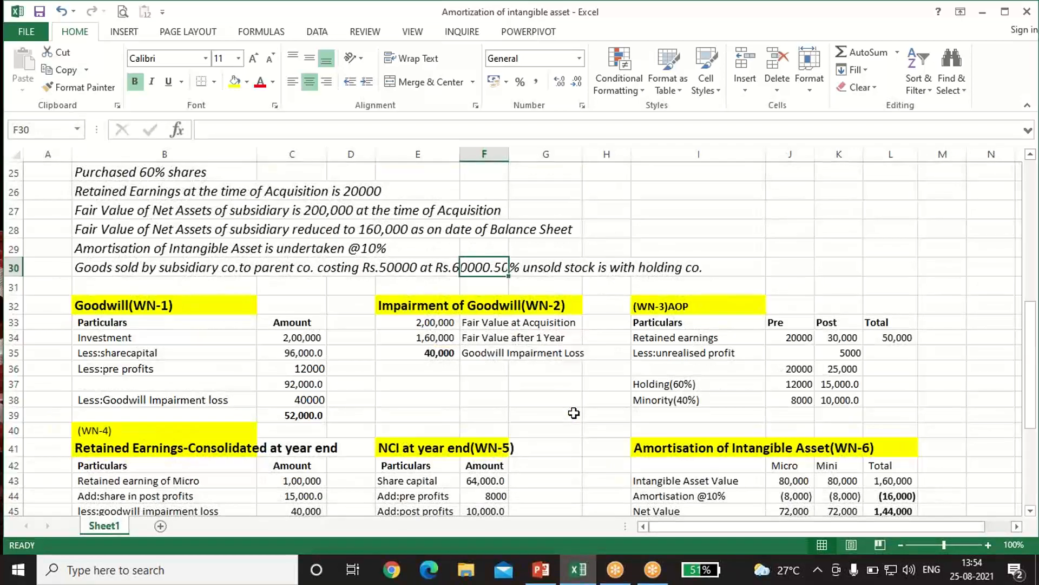
pyautogui.scroll(-3, 573, 414)
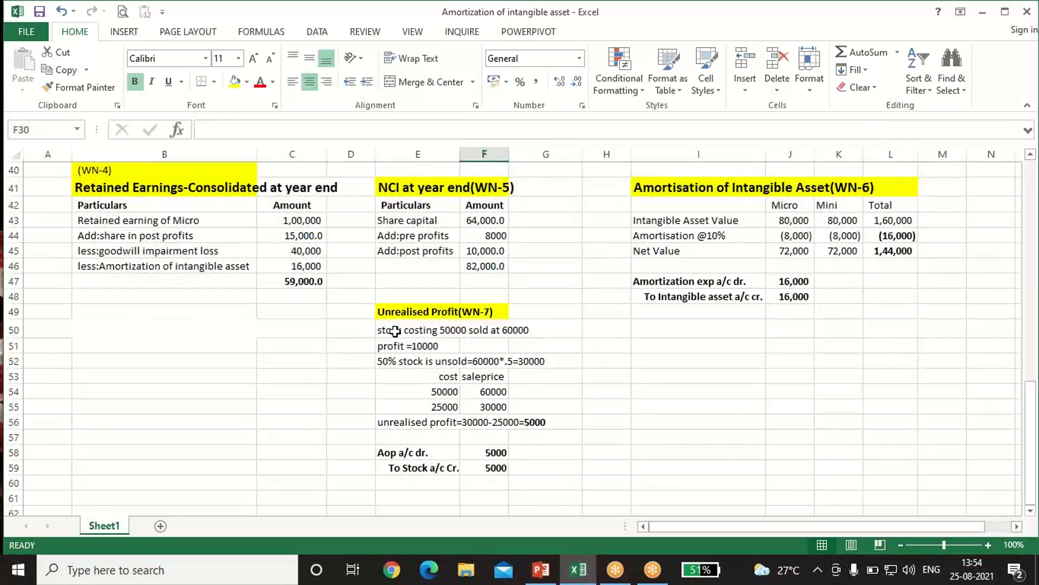
pyautogui.click(395, 328)
pyautogui.click(504, 329)
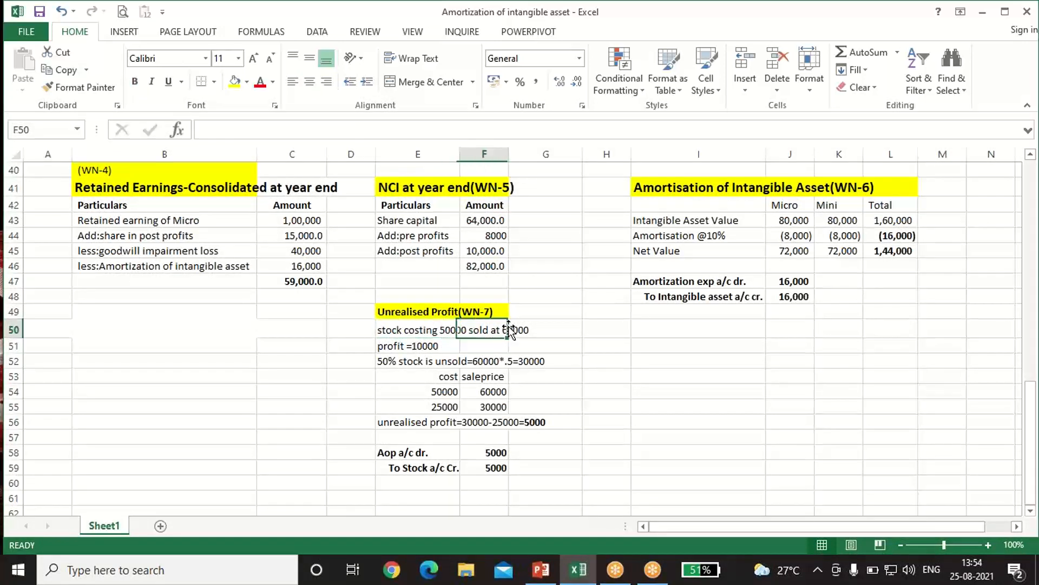
pyautogui.click(429, 346)
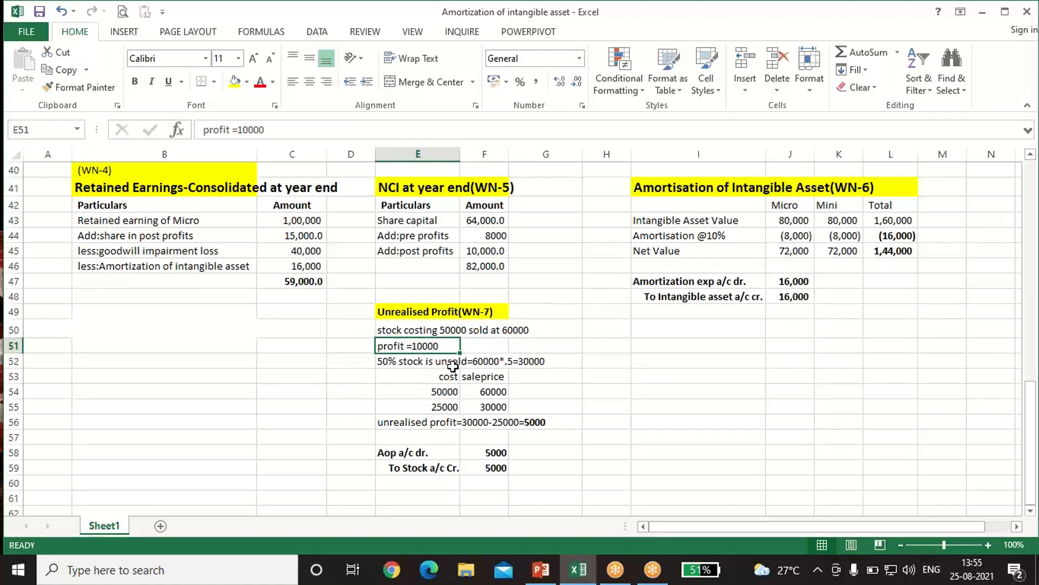
pyautogui.click(529, 361)
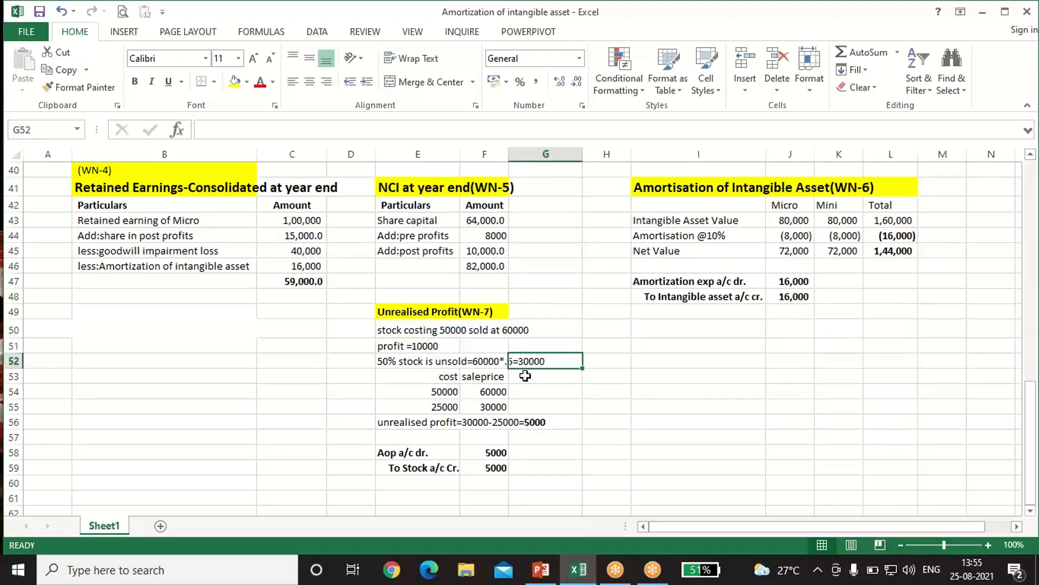
# Step: Trace the unrealised profit calculation in WN-7 through its cost and sale price figures, including the formula in E55
pyautogui.click(449, 377)
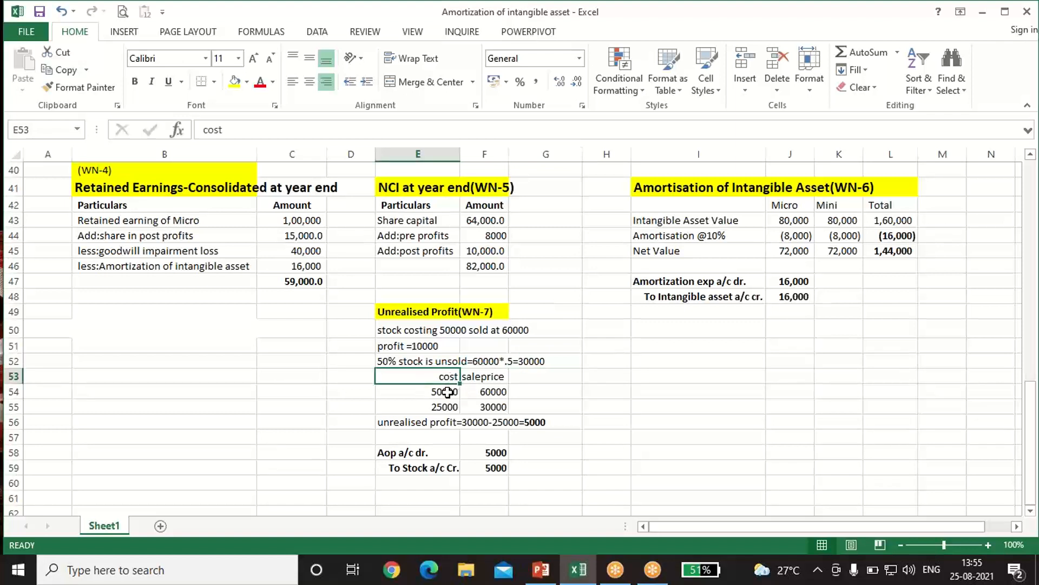
pyautogui.click(448, 391)
pyautogui.click(474, 375)
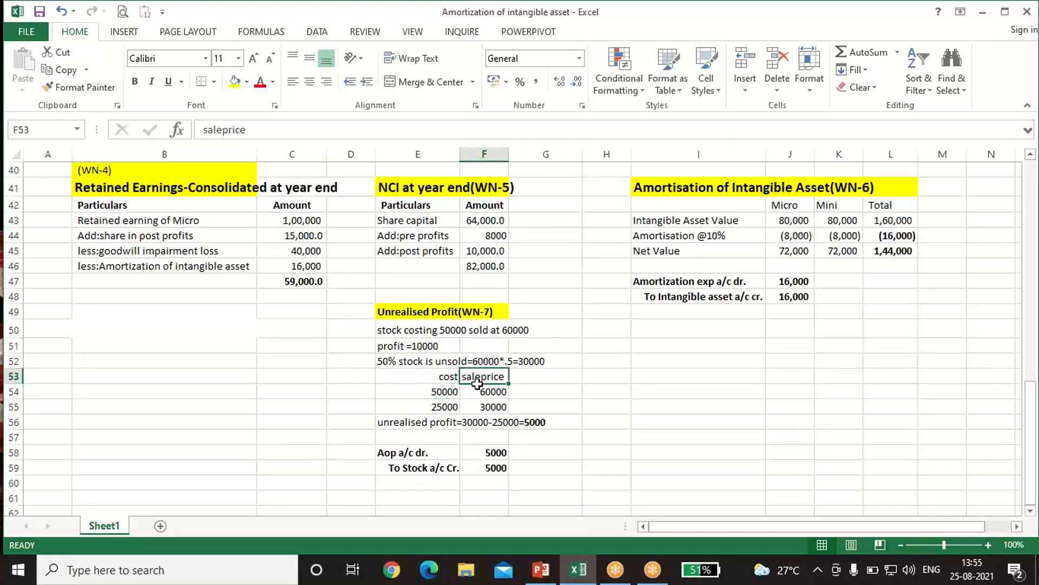
pyautogui.click(480, 390)
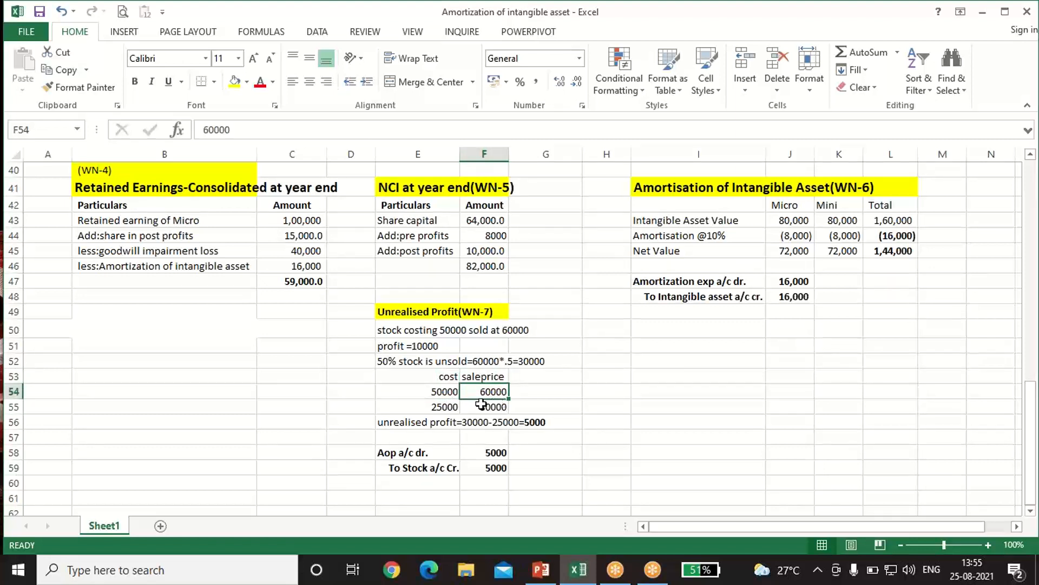
pyautogui.click(478, 409)
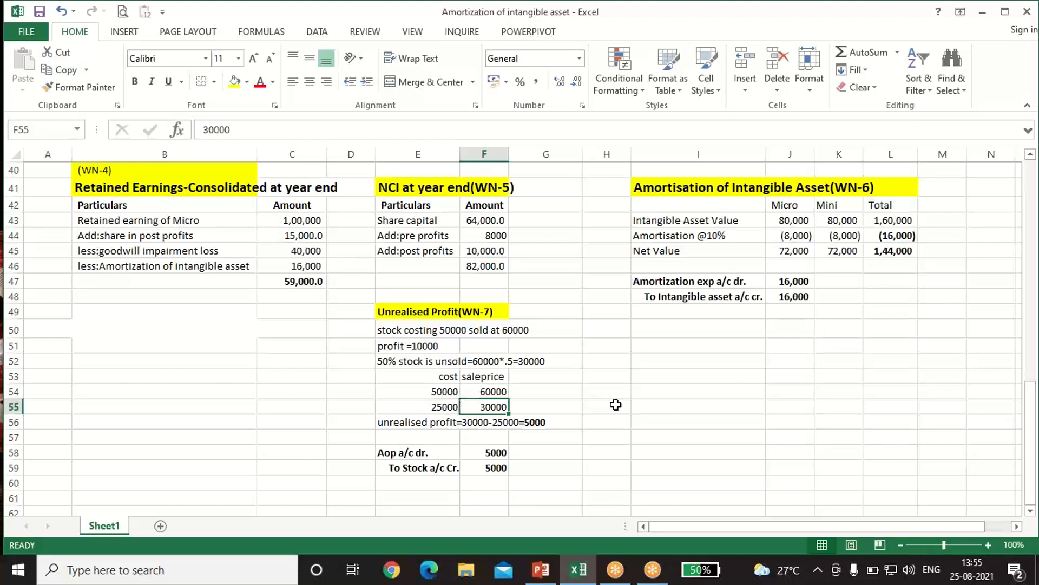
pyautogui.click(436, 410)
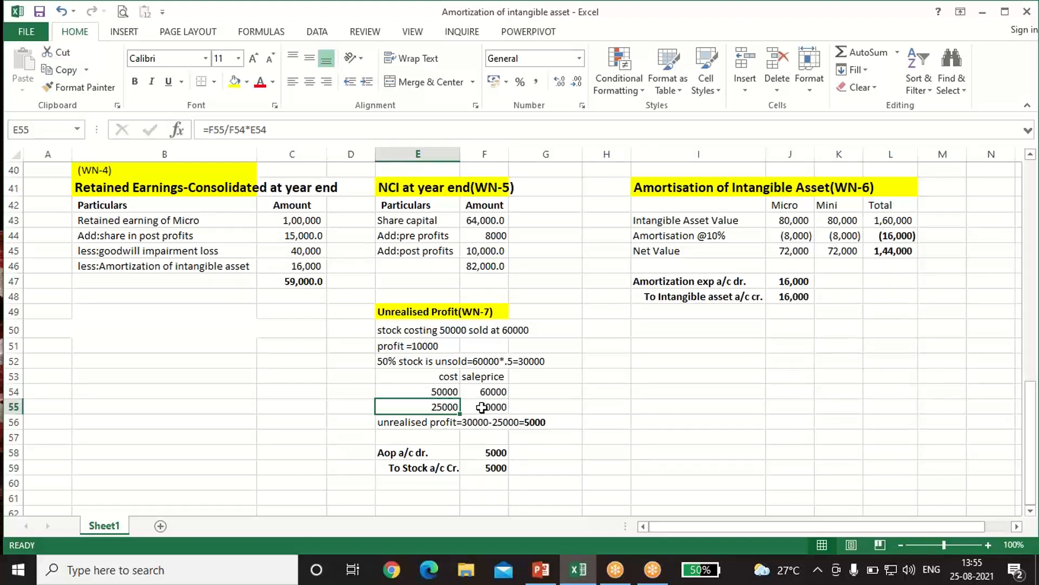
pyautogui.click(529, 420)
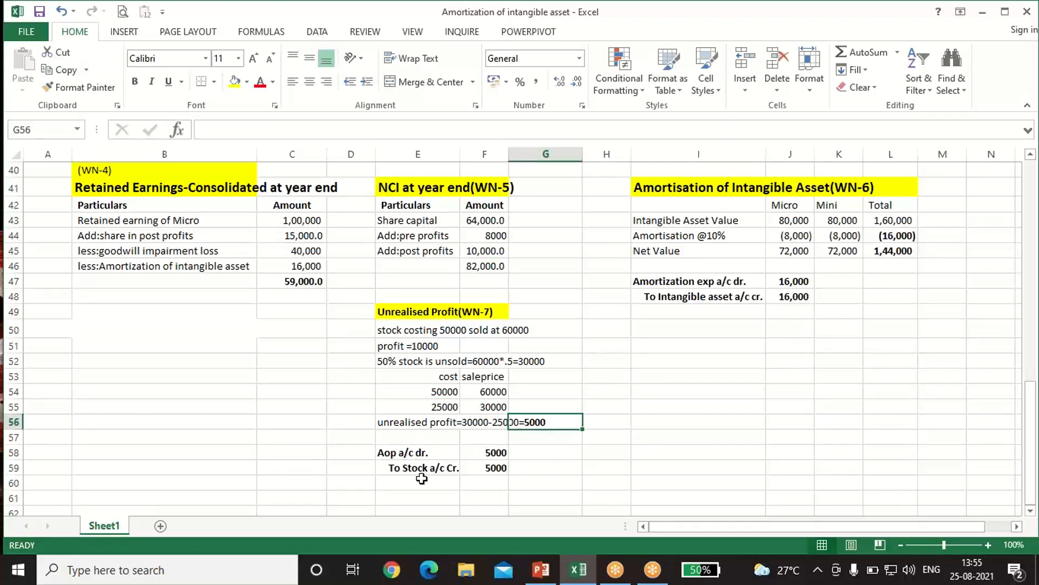
# Step: Examine the WN-7 journal entry debiting Aop and crediting Stock against the unrealised profit amount
pyautogui.click(383, 457)
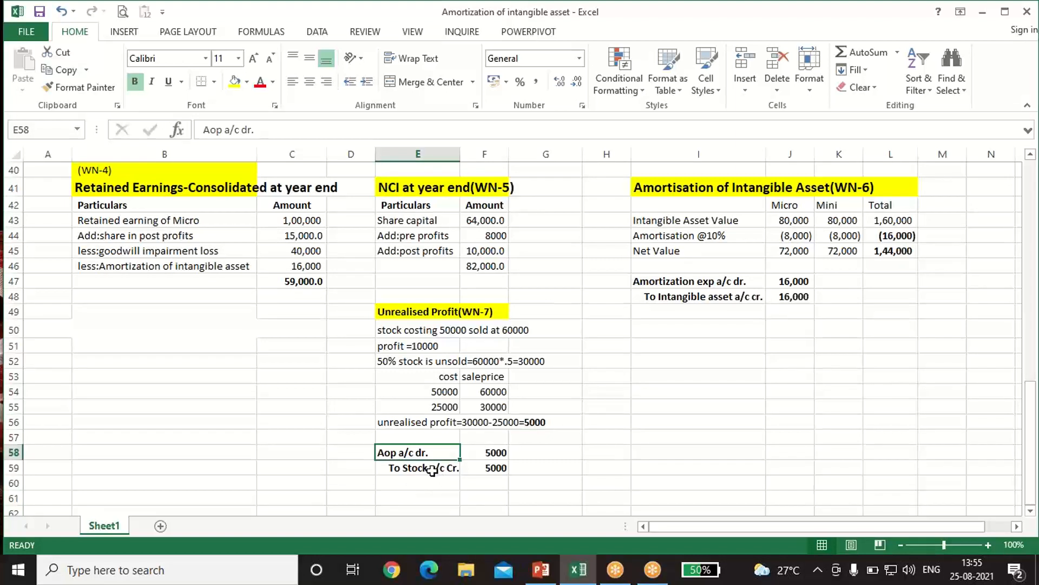
pyautogui.click(427, 467)
pyautogui.click(411, 453)
pyautogui.click(472, 449)
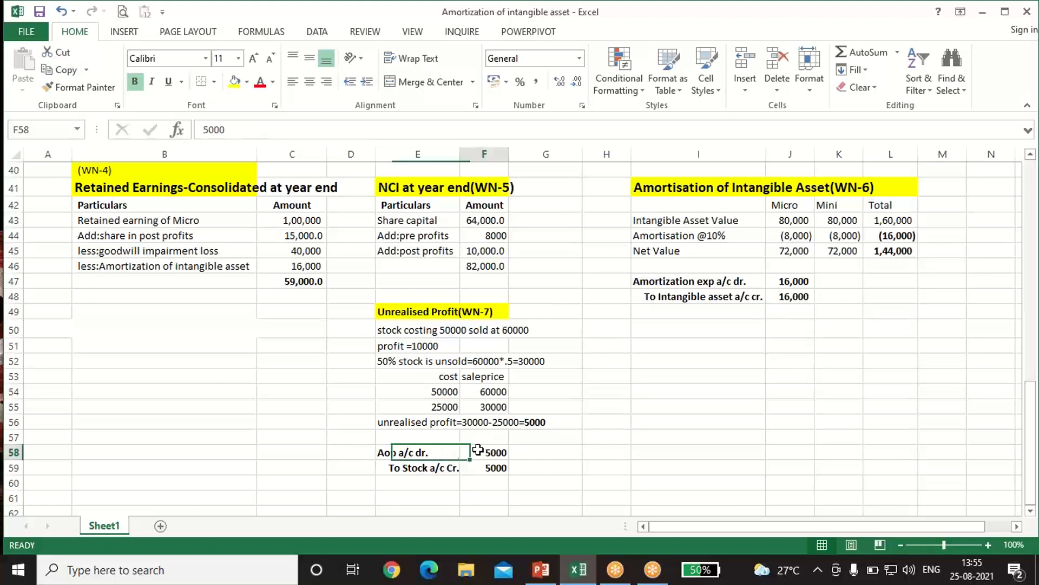
pyautogui.click(426, 464)
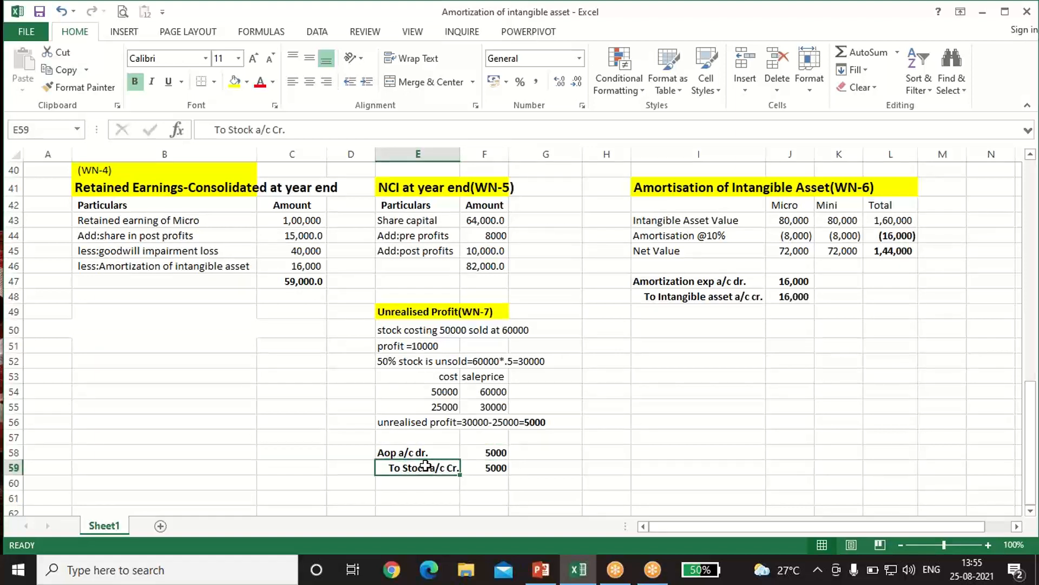
pyautogui.click(487, 422)
pyautogui.click(537, 421)
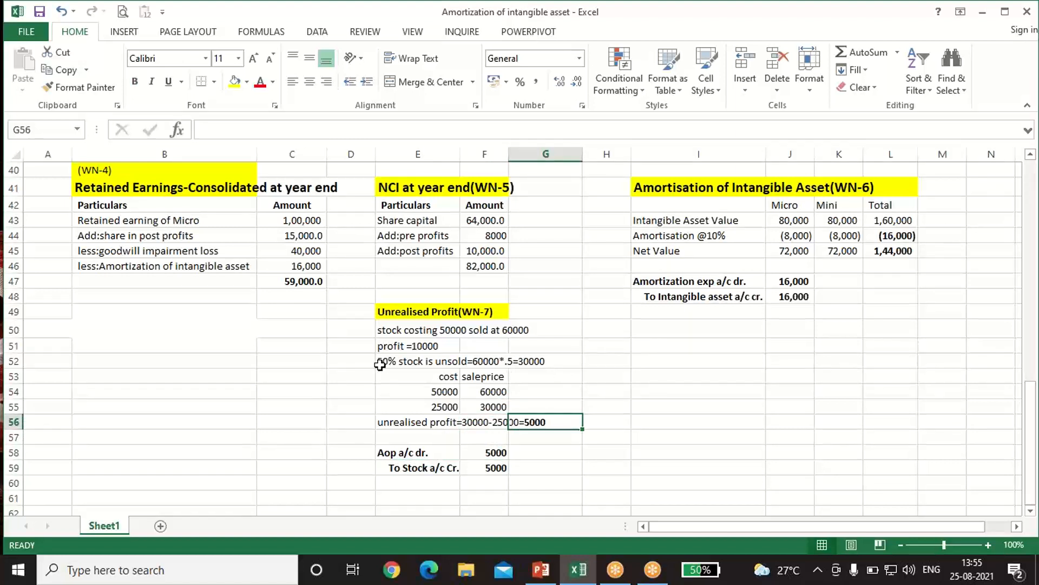
pyautogui.click(475, 467)
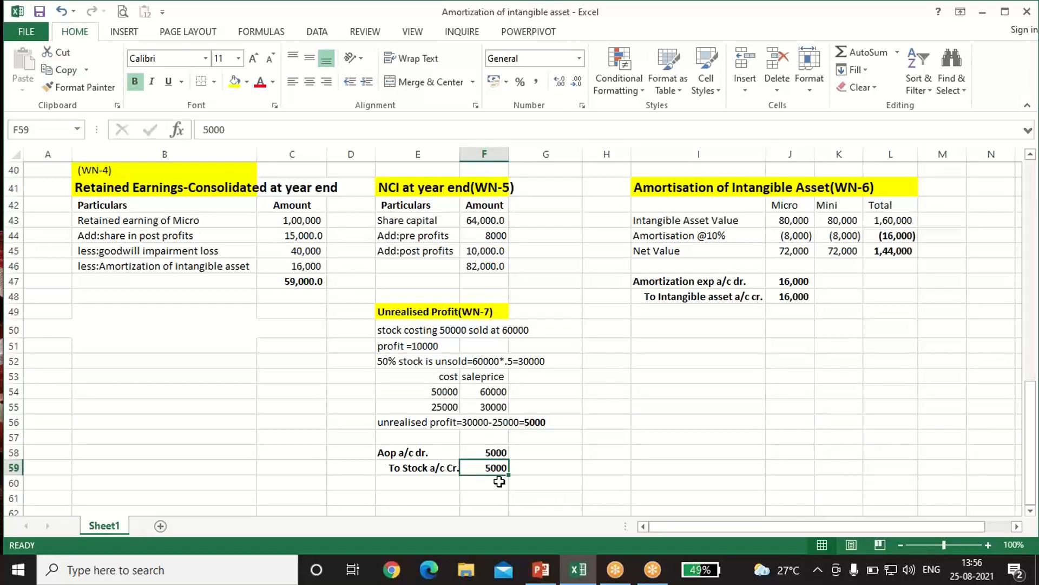
# Step: Check the intangible asset balances of Micro Ltd and Mini Ltd in the balance sheet and the amortisation rate in the notes
pyautogui.scroll(3, 469, 409)
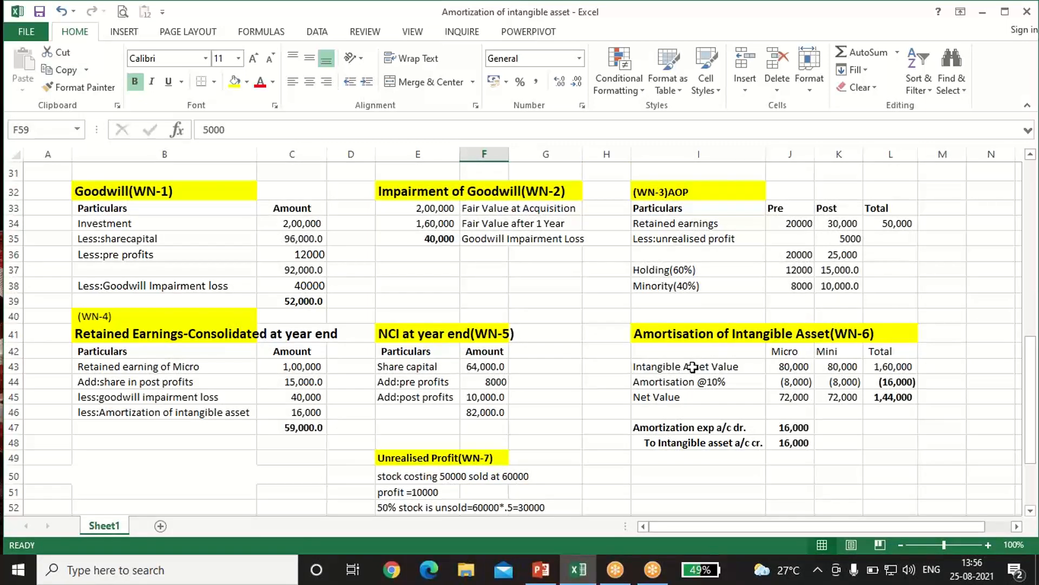
pyautogui.click(693, 367)
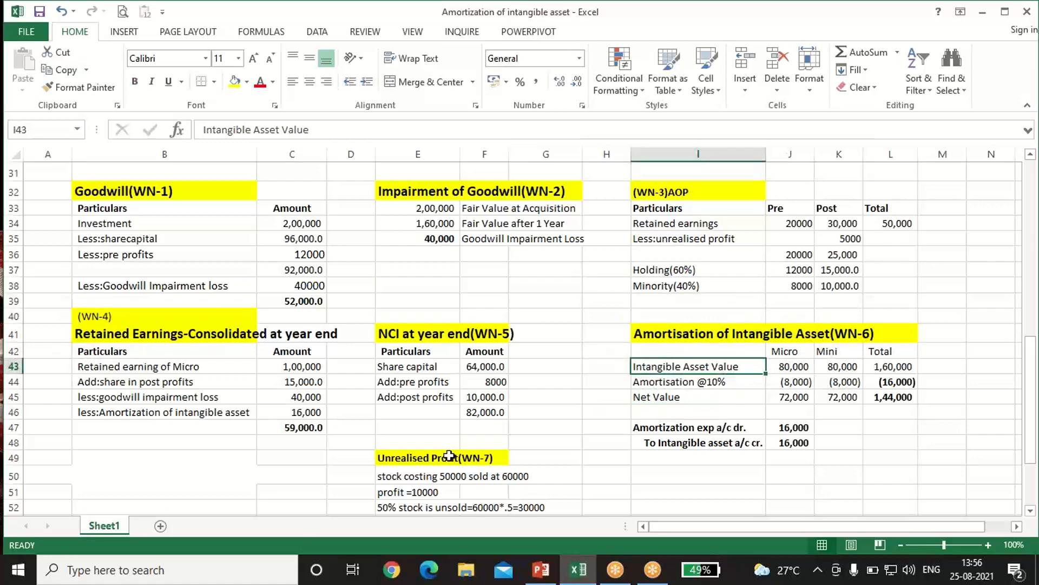
pyautogui.scroll(4, 393, 452)
pyautogui.scroll(5, 393, 452)
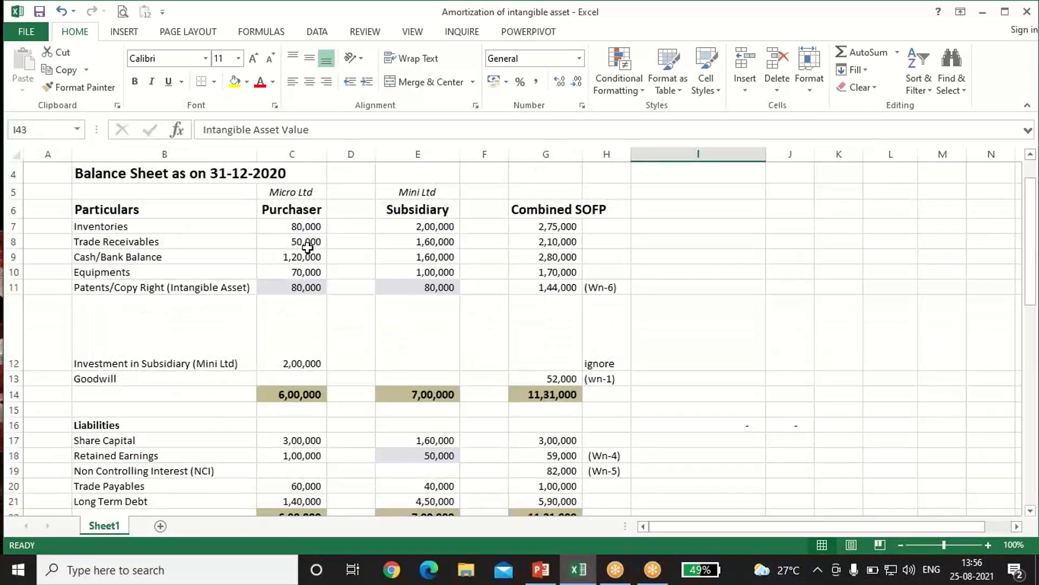
pyautogui.click(299, 288)
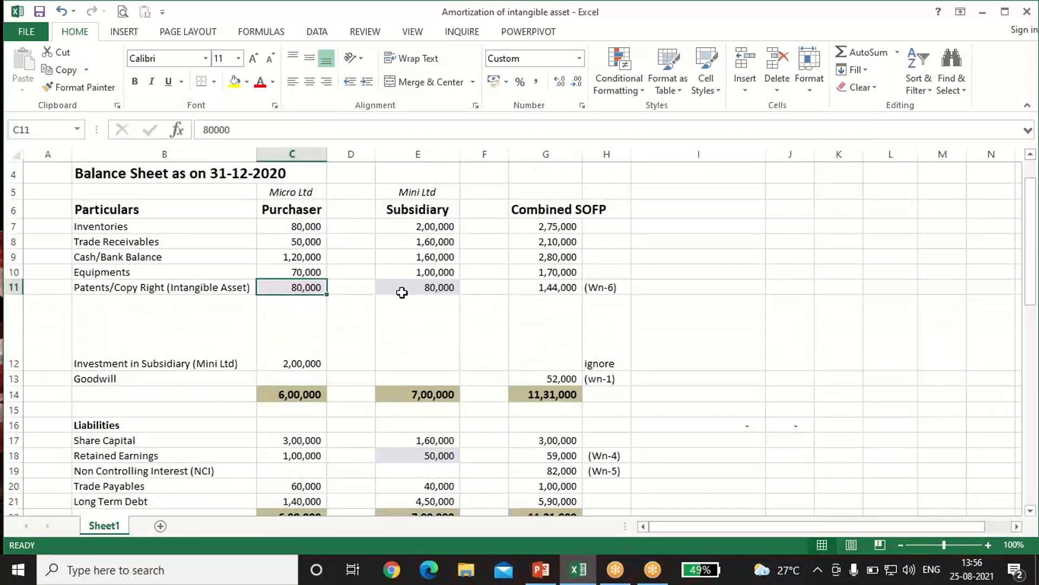
pyautogui.click(402, 289)
pyautogui.scroll(-1, 564, 325)
pyautogui.scroll(-7, 564, 324)
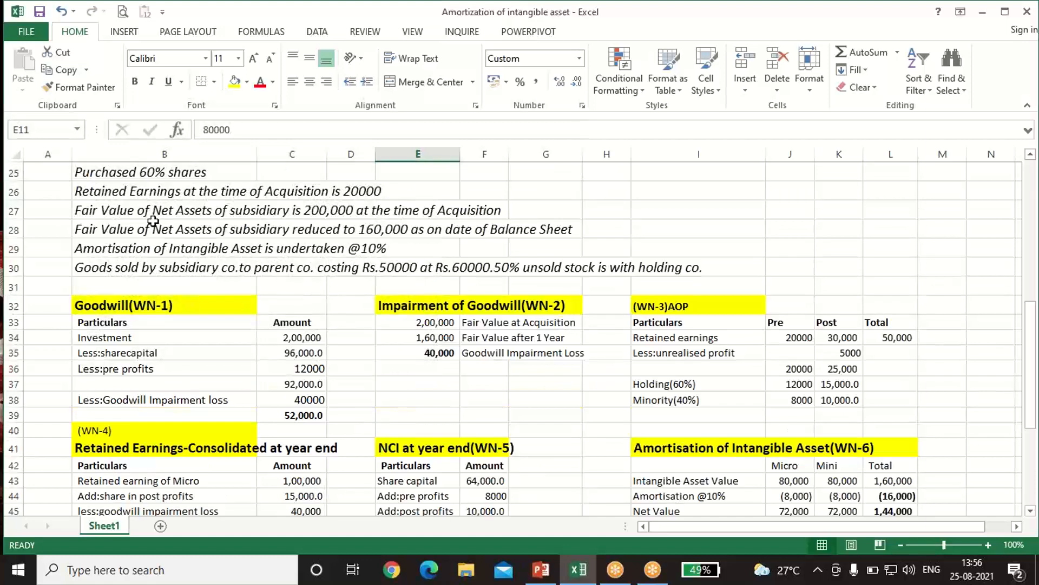
pyautogui.click(372, 249)
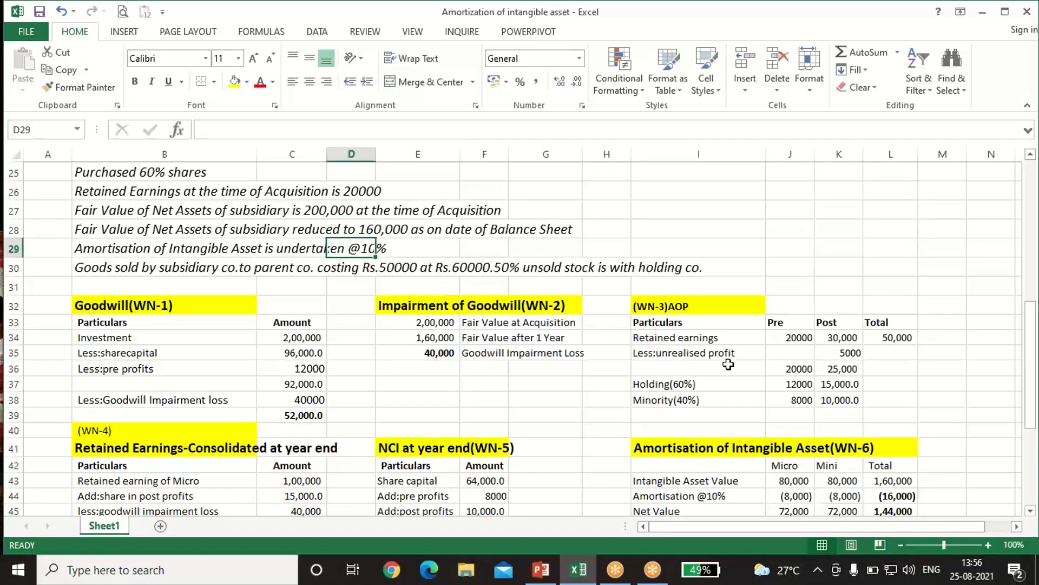
# Step: Inspect the asset value, amortisation and net value formulas for Micro, Mini and Total in Amortisation of Intangible Asset (WN-6)
pyautogui.scroll(-2, 778, 409)
pyautogui.click(793, 368)
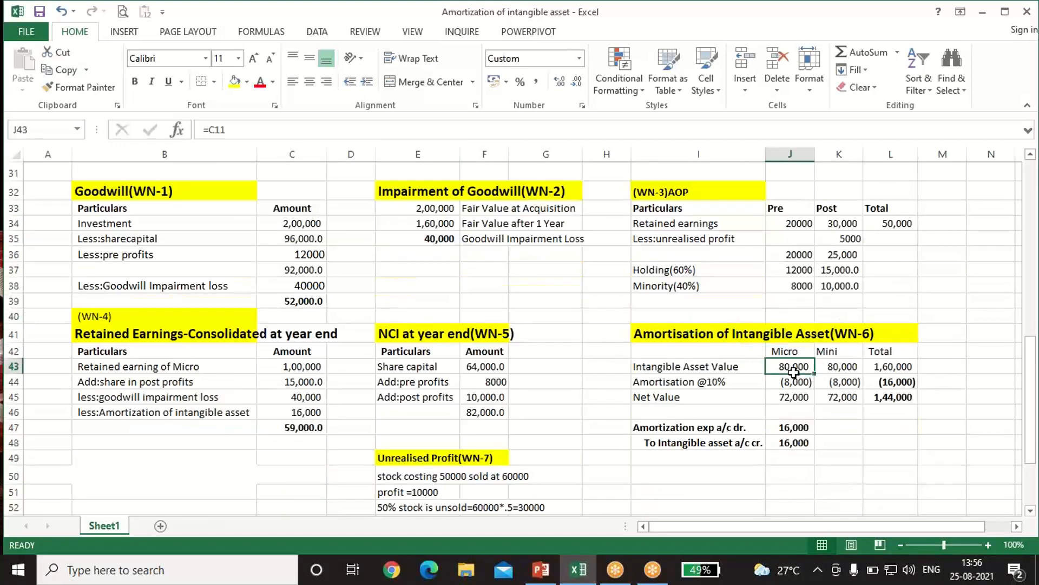
pyautogui.click(793, 381)
pyautogui.click(852, 370)
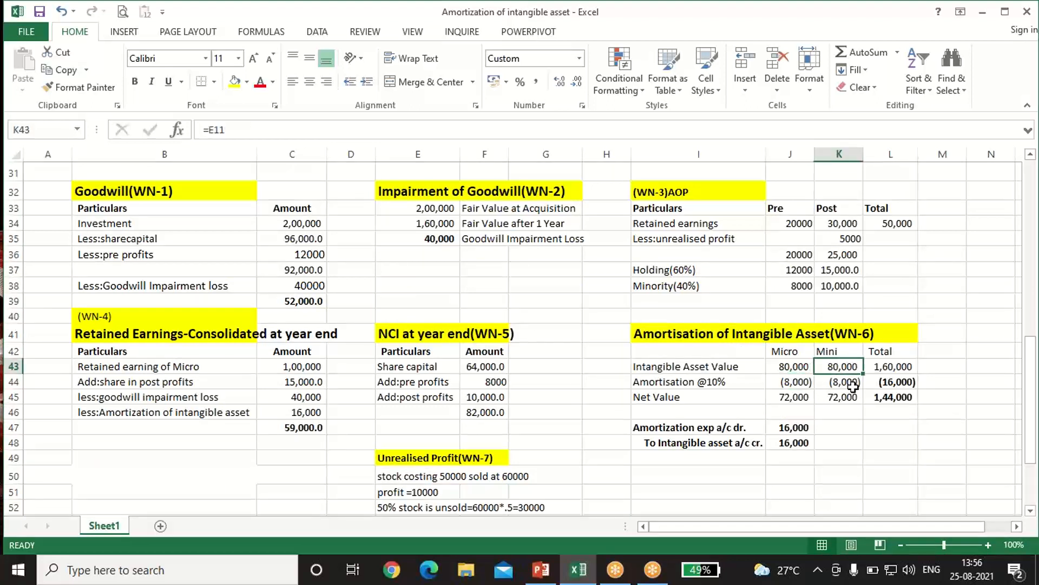
pyautogui.click(853, 385)
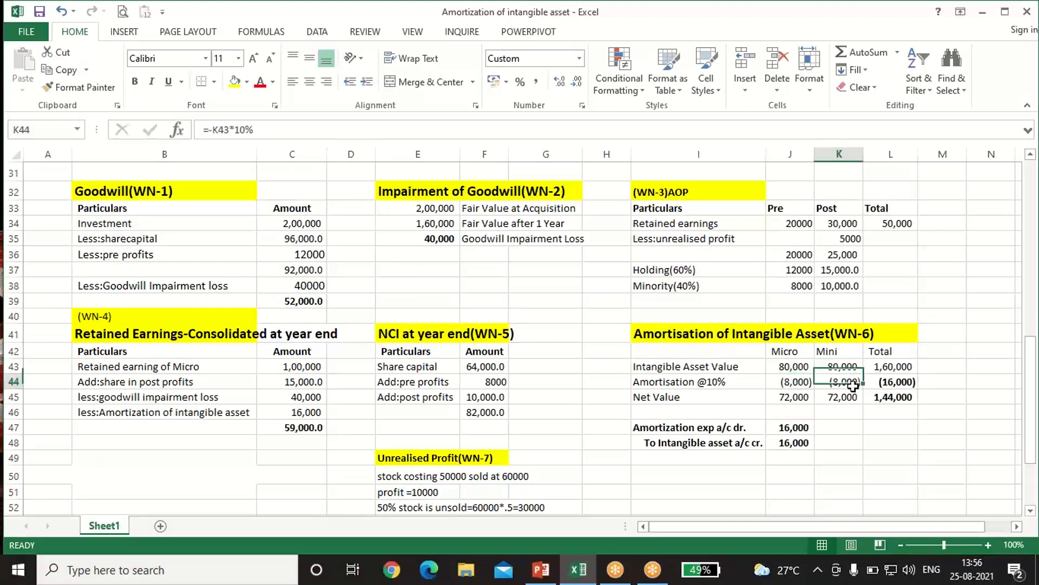
pyautogui.click(799, 395)
pyautogui.click(849, 395)
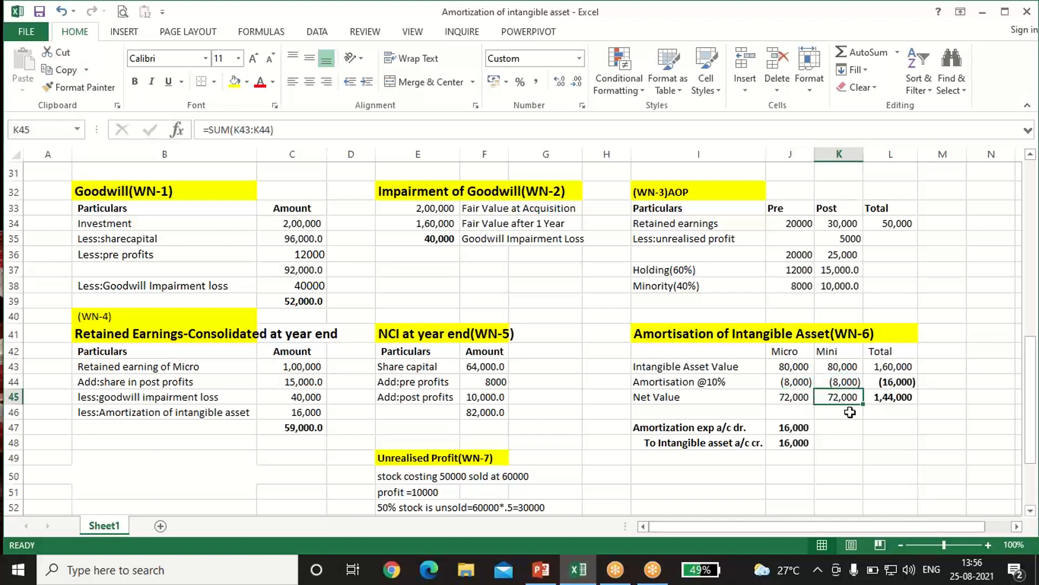
pyautogui.click(895, 398)
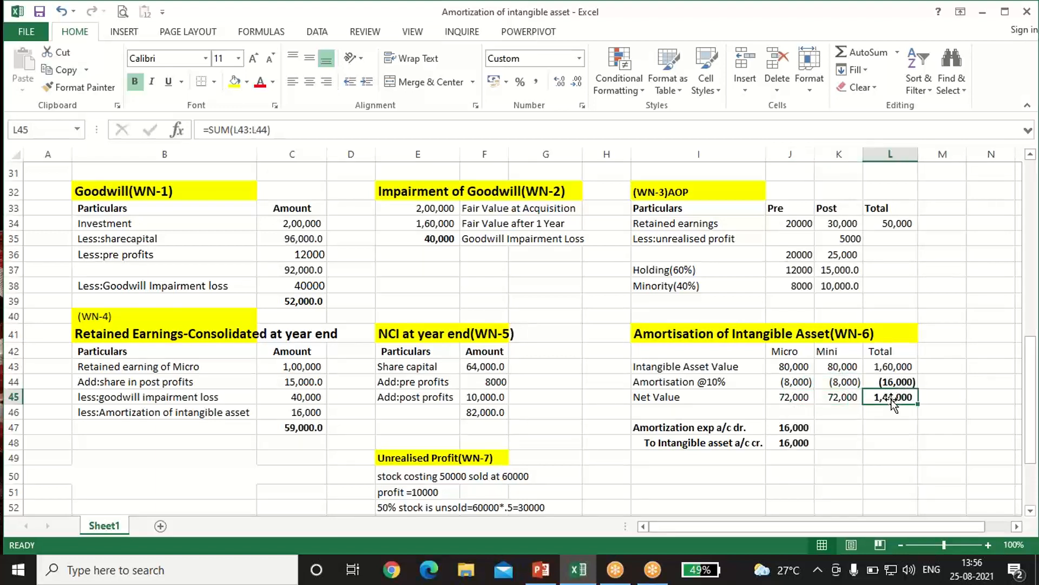
pyautogui.click(889, 379)
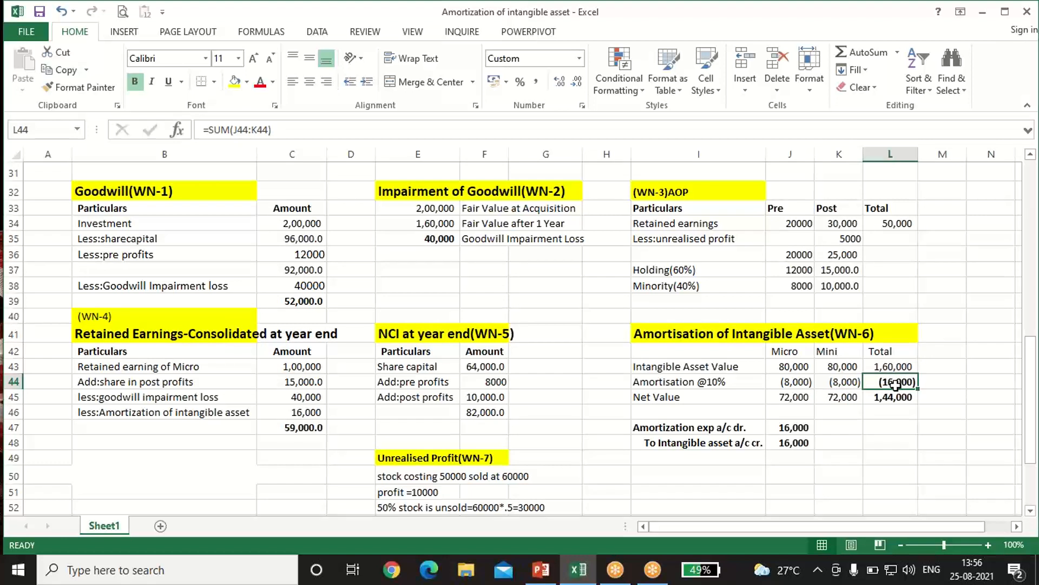
# Step: Examine the WN-6 journal entry debiting amortization expense and crediting the intangible asset account
pyautogui.click(680, 427)
pyautogui.click(699, 441)
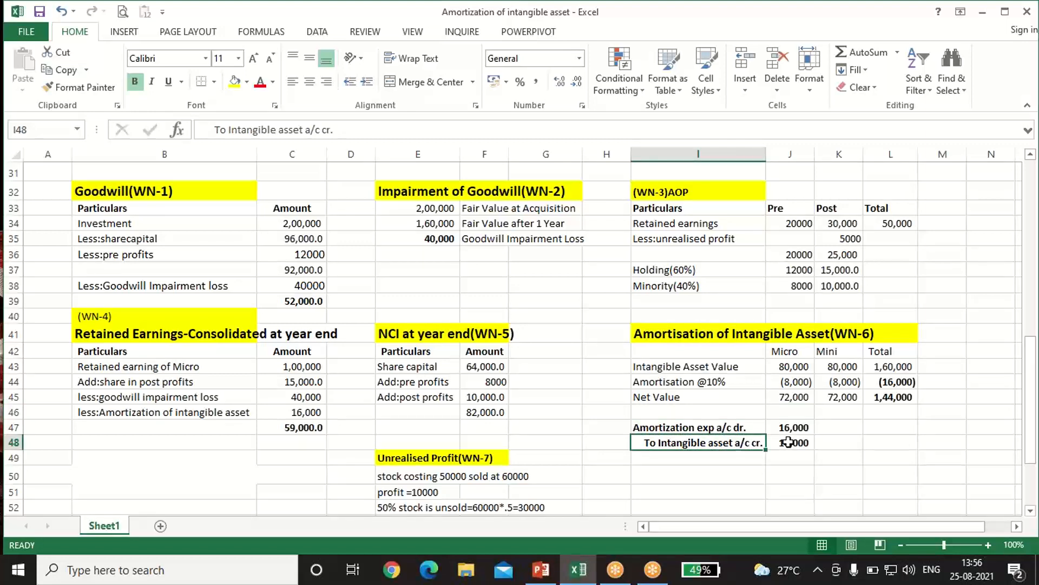
pyautogui.click(788, 442)
pyautogui.click(791, 427)
# Step: Compare the notes on the fair value of the subsidiary's net assets with the loss calculation in Impairment of Goodwill (WN-2)
pyautogui.scroll(1, 519, 388)
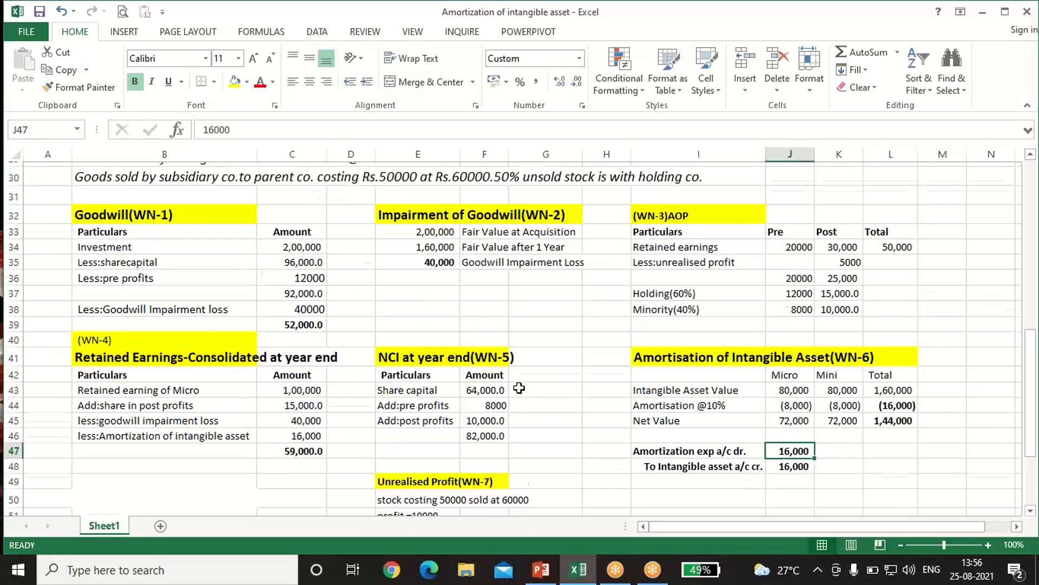
pyautogui.scroll(2, 519, 388)
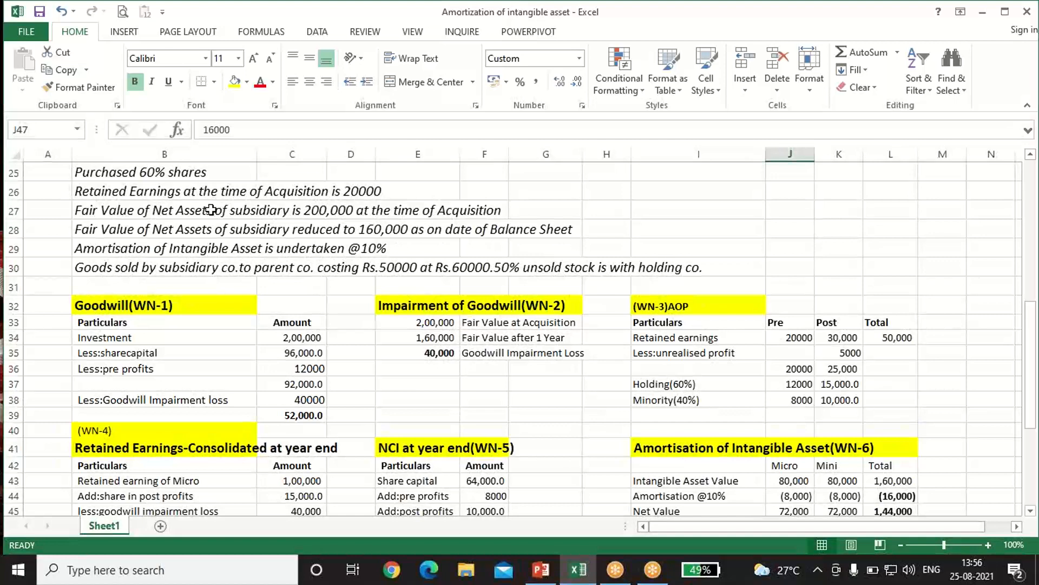
pyautogui.click(333, 211)
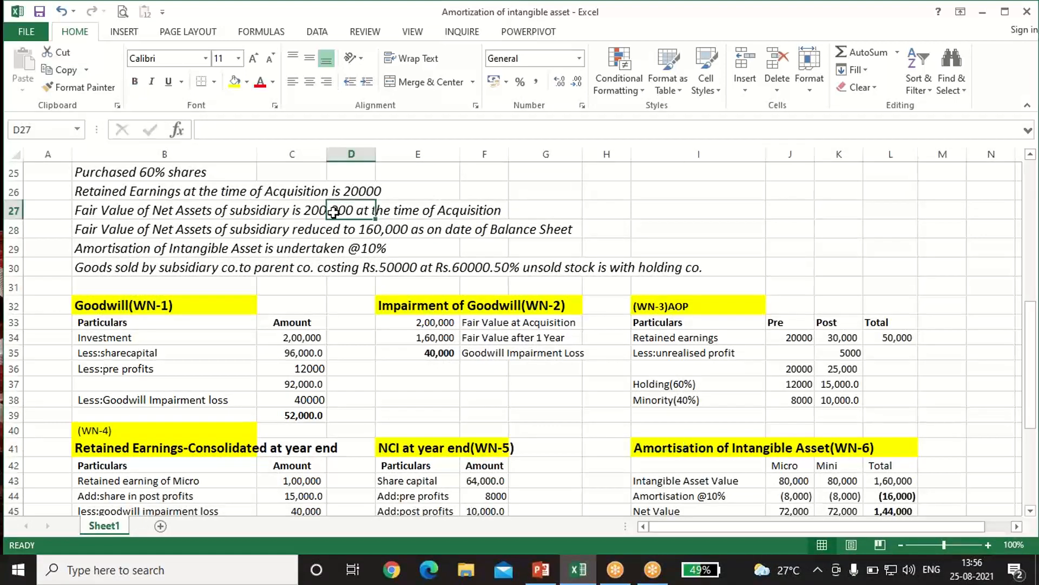
pyautogui.click(471, 216)
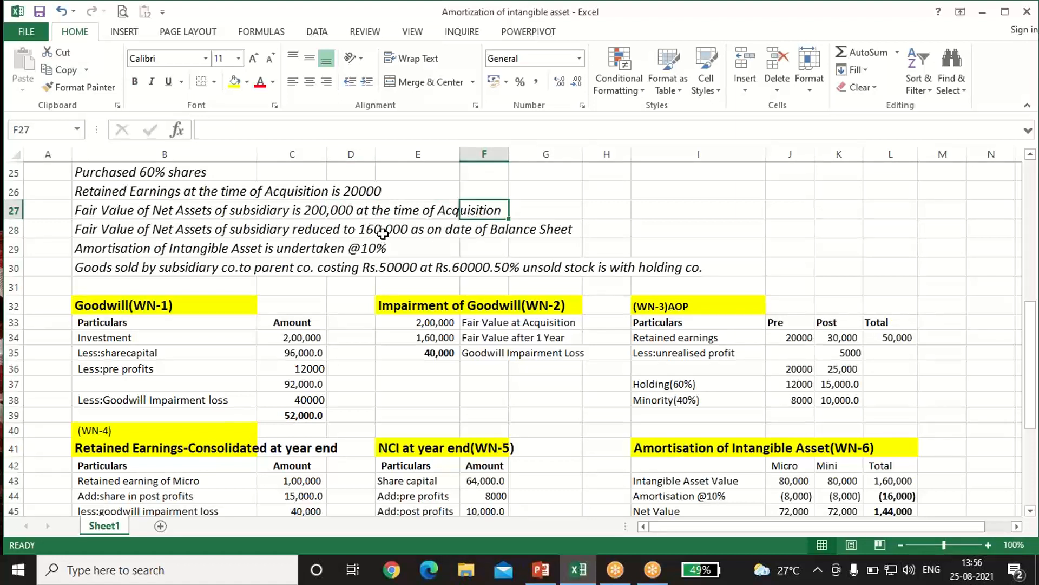
pyautogui.click(433, 322)
pyautogui.click(439, 354)
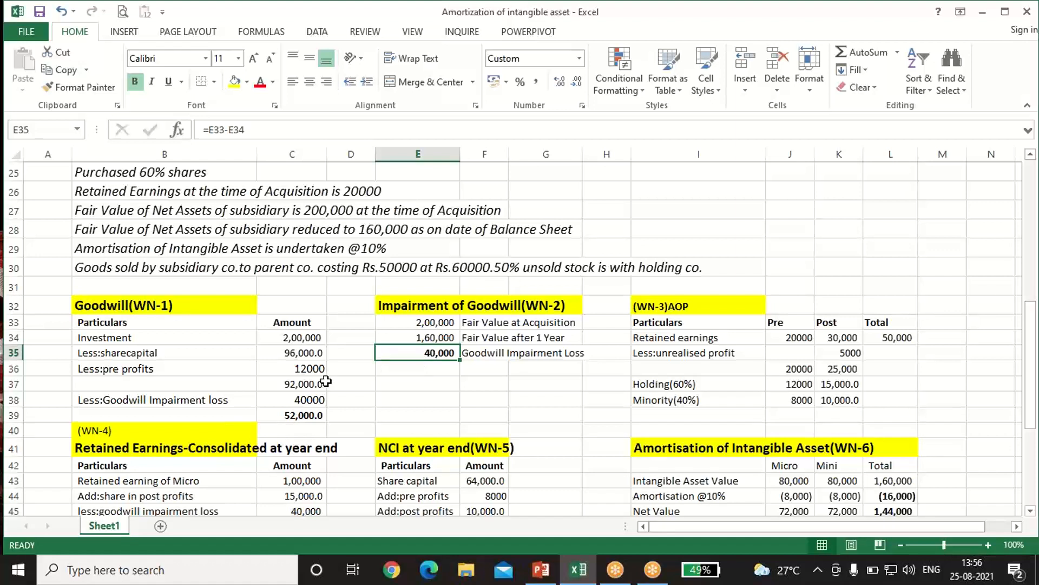
# Step: Inspect the final goodwill formula in Goodwill (WN-1) and trace the Investment amount to Investment in Subsidiary in the balance sheet
pyautogui.click(306, 412)
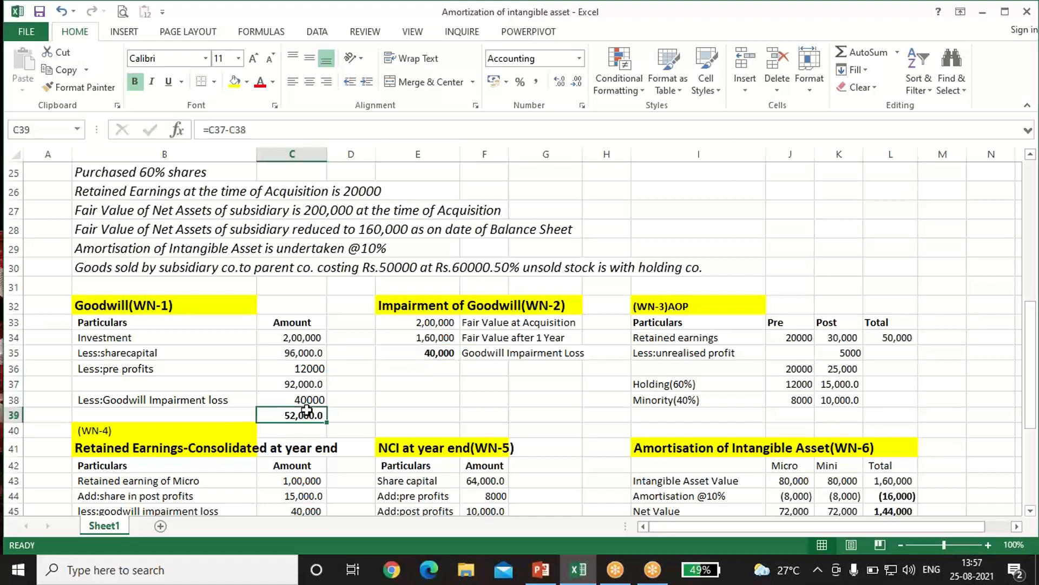
pyautogui.click(124, 337)
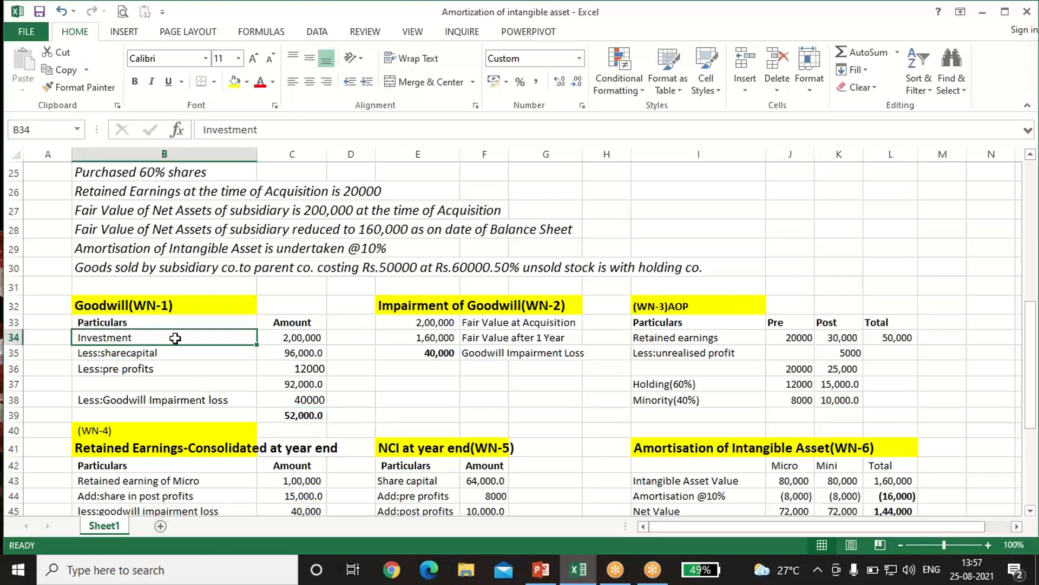
pyautogui.click(285, 339)
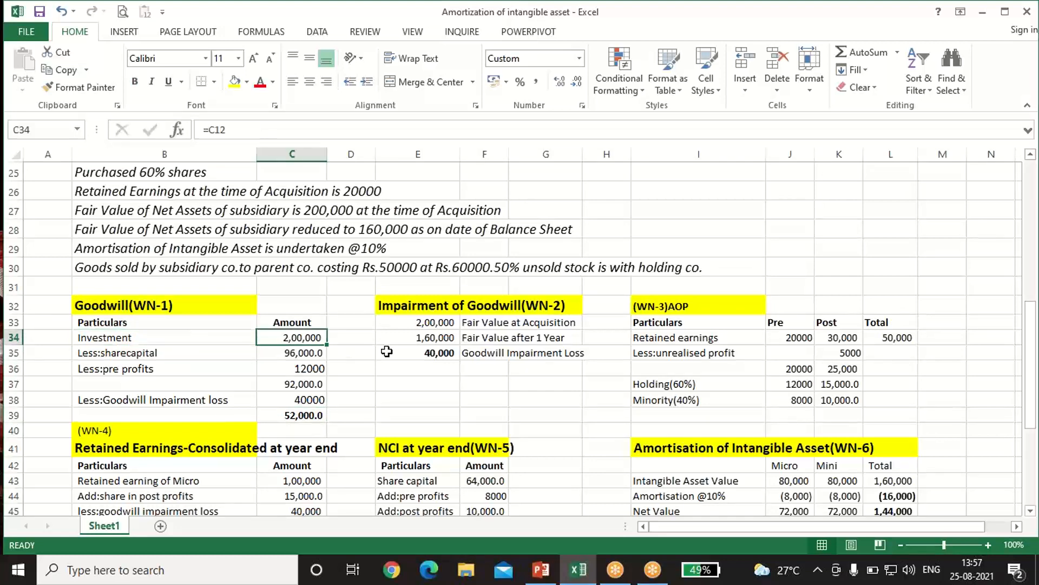
pyautogui.scroll(5, 435, 198)
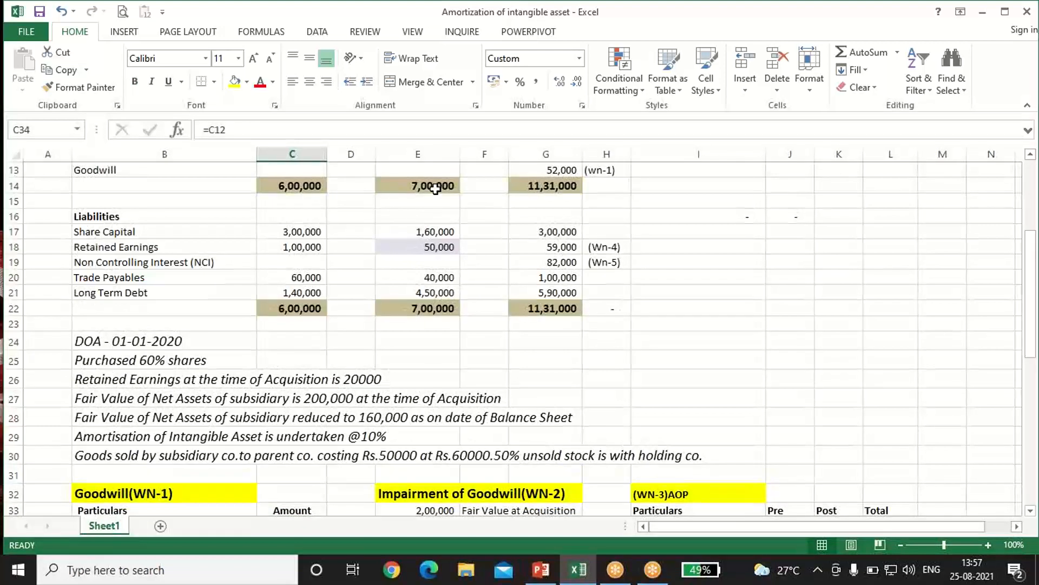
pyautogui.click(317, 261)
pyautogui.scroll(-2, 352, 301)
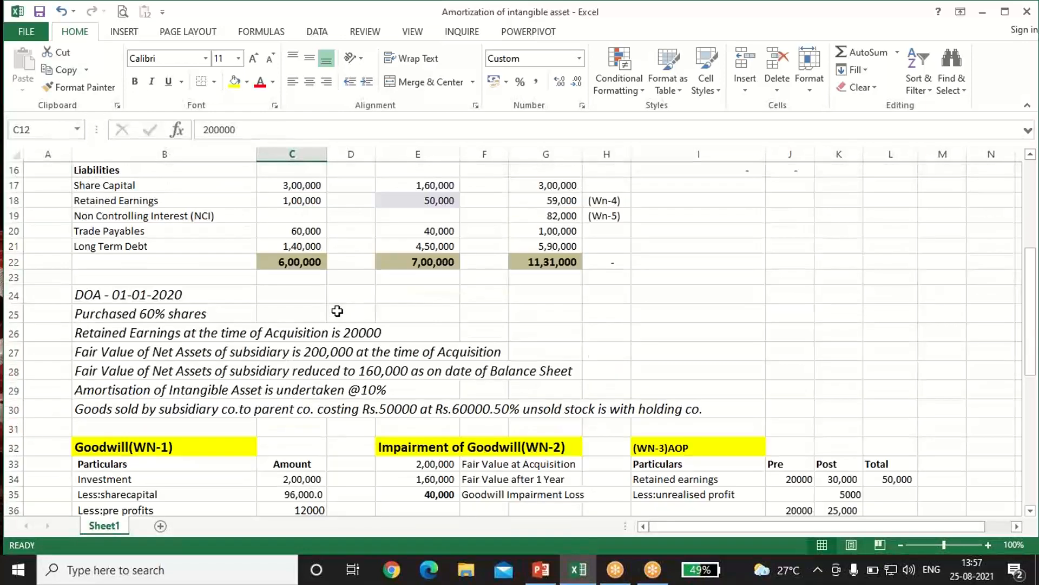
pyautogui.scroll(-3, 292, 490)
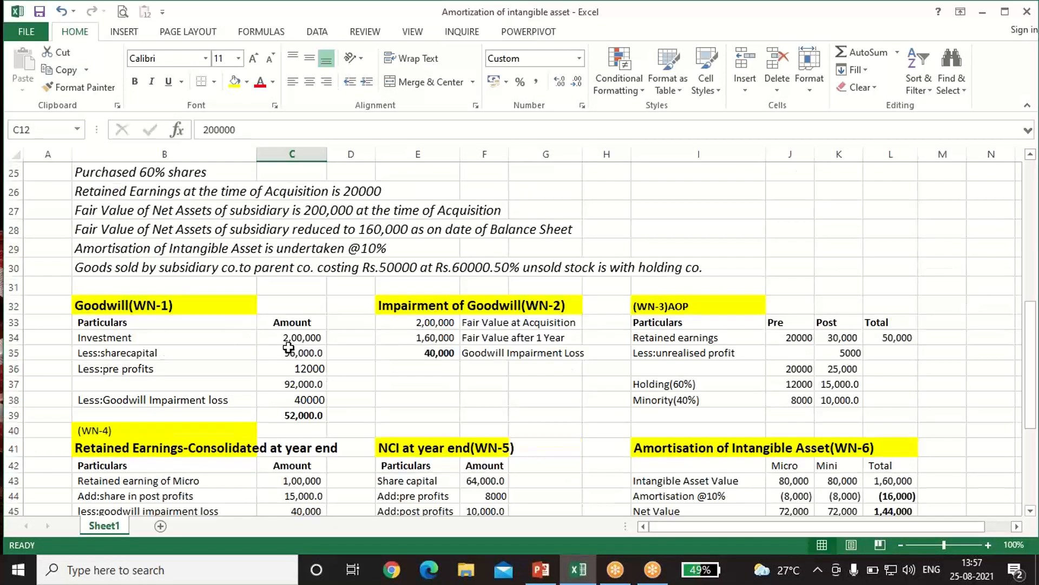
# Step: Re-enter the Less:sharecapital amount in C35 as =E17*.6, taking 60% of Mini Ltd's share capital
pyautogui.click(291, 354)
pyautogui.write('=')
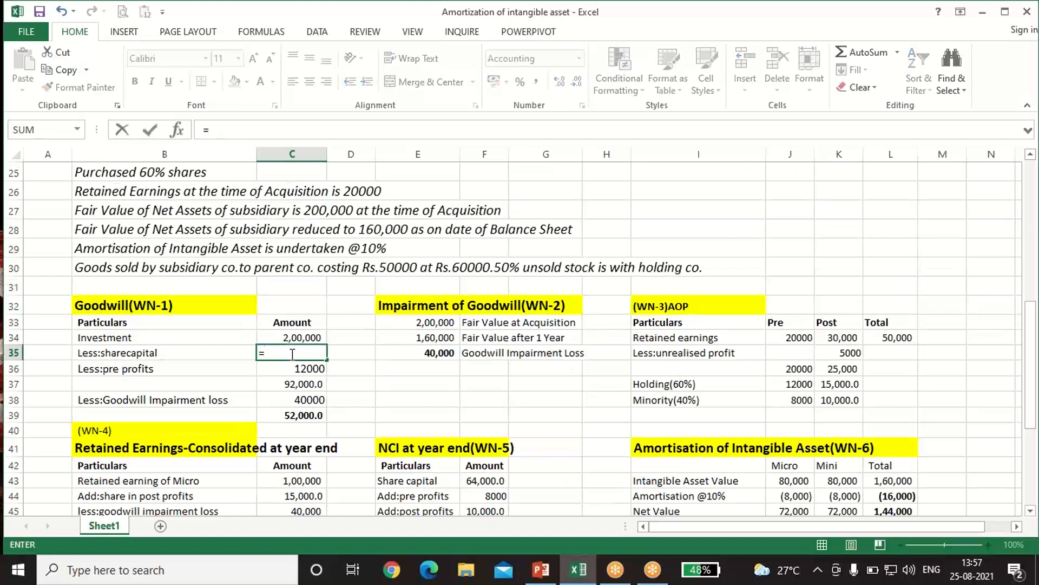
pyautogui.scroll(3, 287, 354)
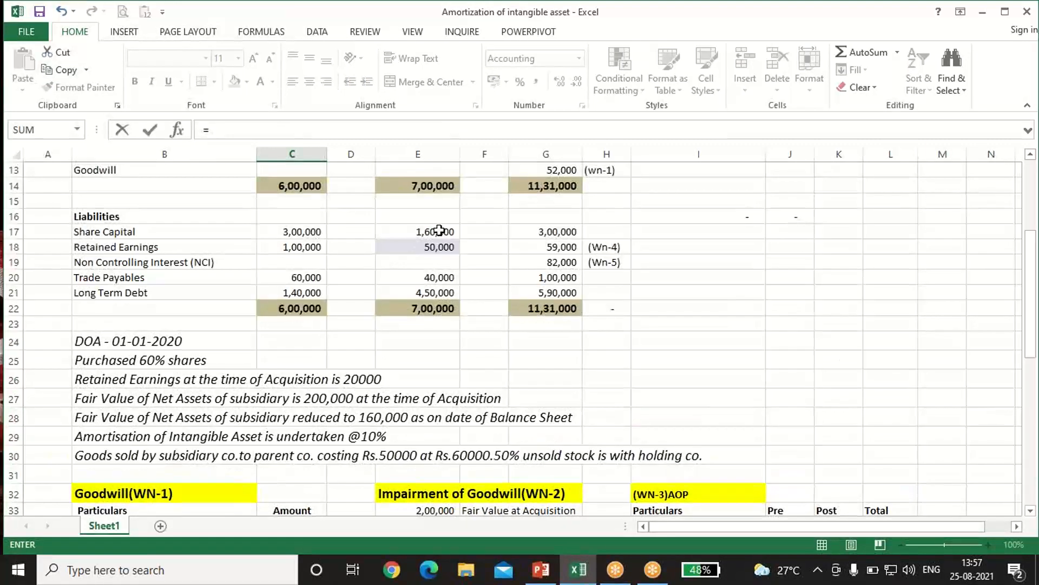
pyautogui.click(436, 231)
pyautogui.write('*')
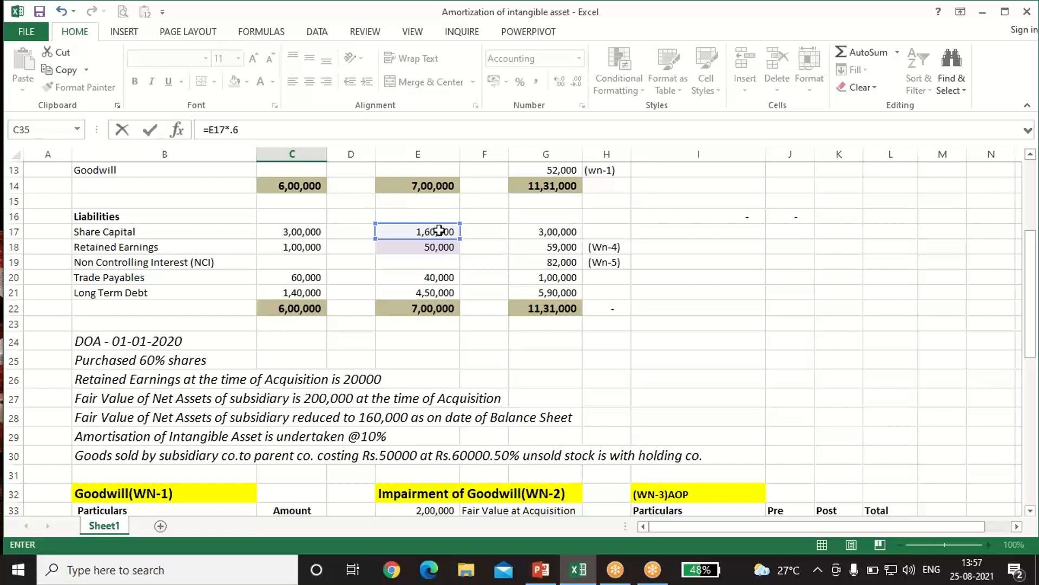
pyautogui.press('Return')
# Step: Re-enter the Less:pre profits amount in C36 as =J37, linking it to the holding's pre-acquisition share in WN-3
pyautogui.scroll(-2, 439, 231)
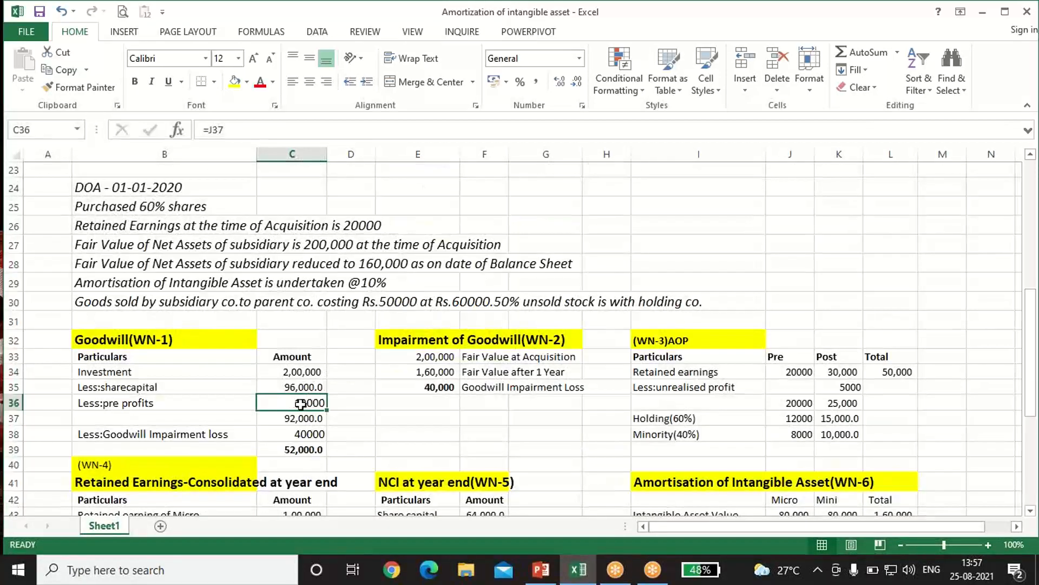
pyautogui.press('BackSpace')
pyautogui.write('=')
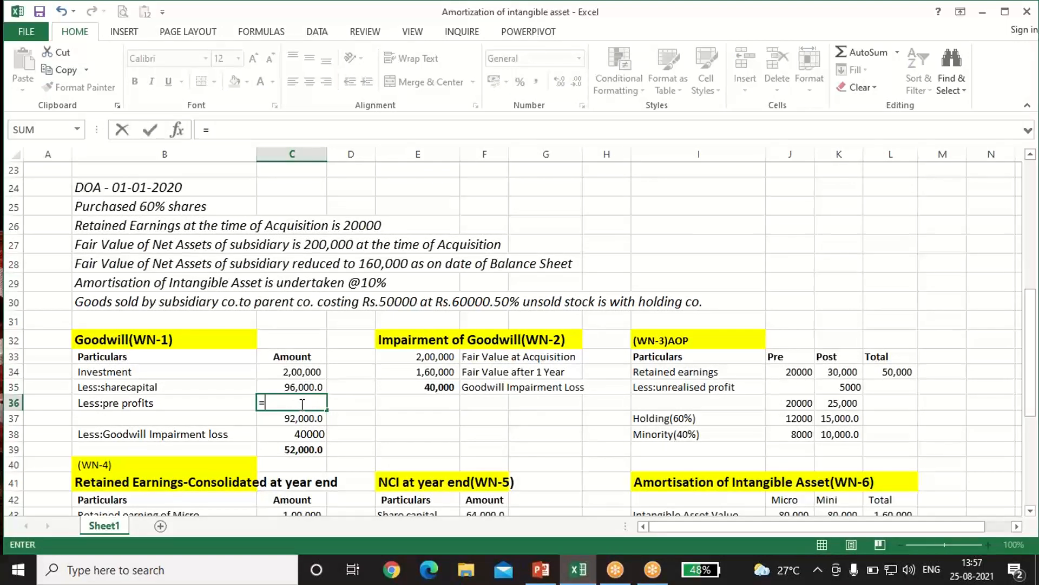
pyautogui.write('J37')
pyautogui.hotkey('ctrl', 'Return')
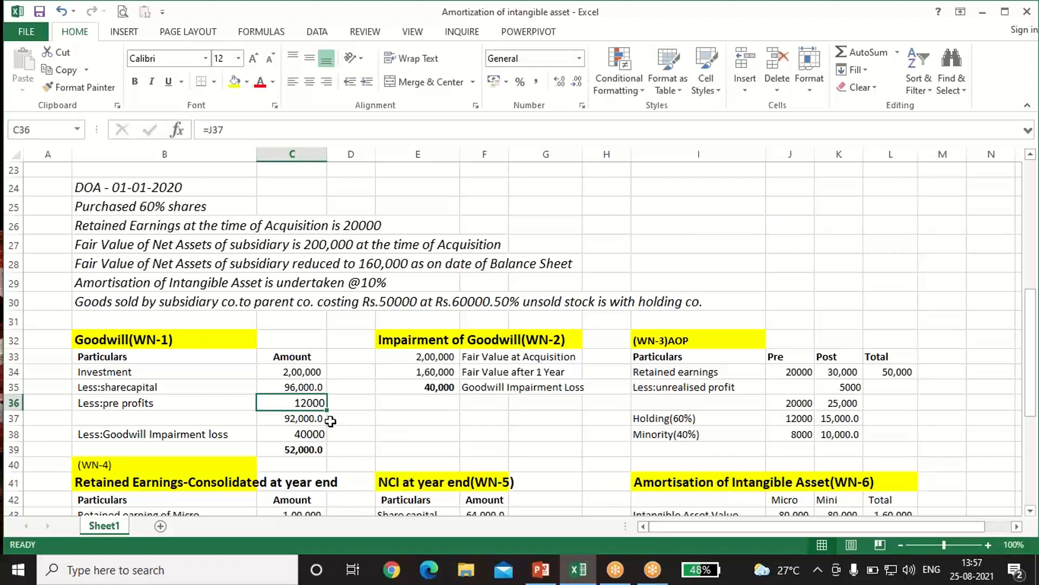
# Step: Trace the retained earnings row of AOP (WN-3) to the balance sheet and acquisition note, including the post-acquisition formula in K34
pyautogui.click(710, 340)
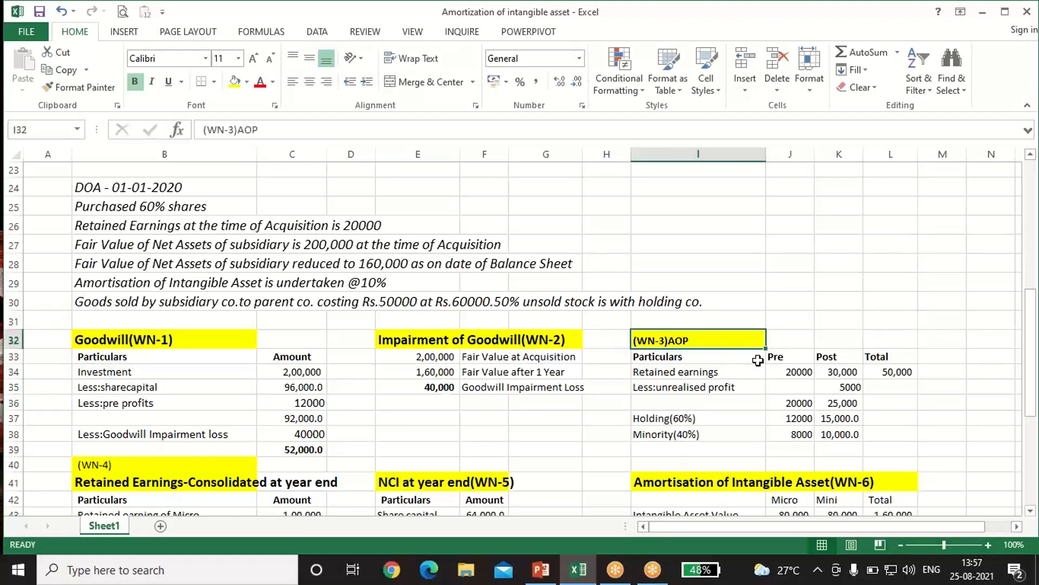
pyautogui.click(798, 355)
pyautogui.click(858, 356)
pyautogui.click(888, 357)
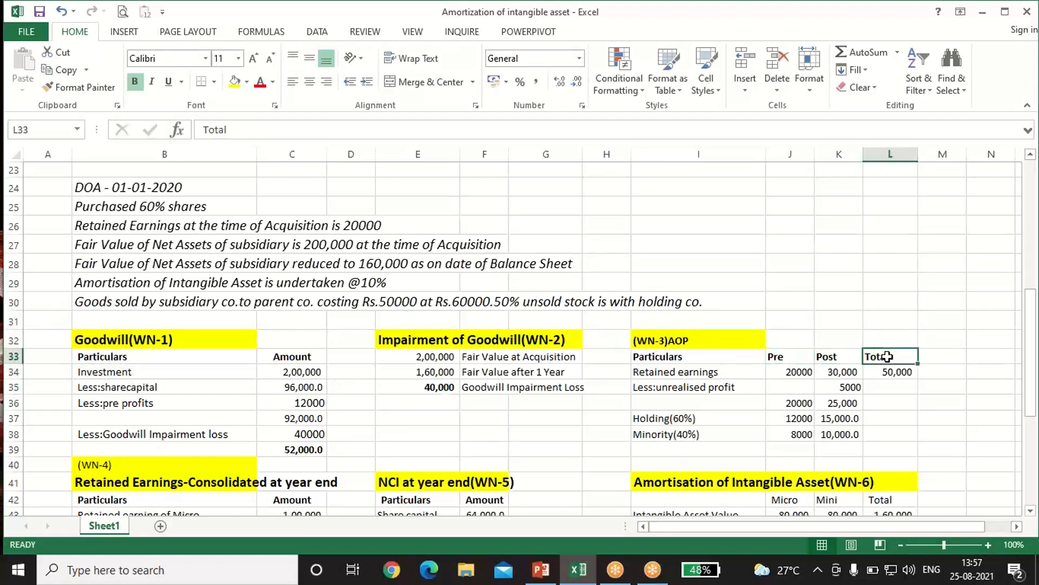
pyautogui.click(897, 379)
pyautogui.hotkey('ctrl', '[')
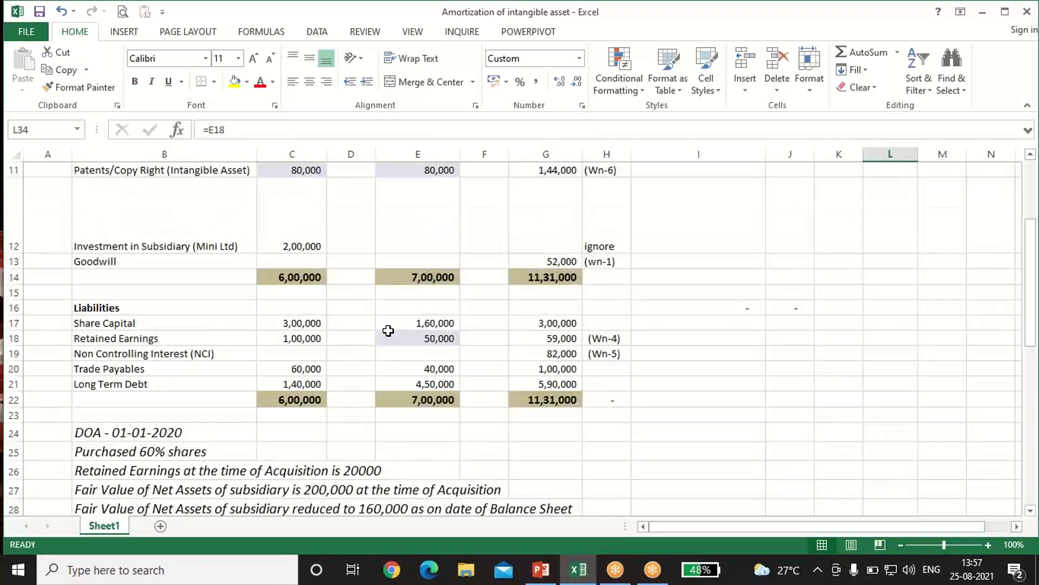
pyautogui.scroll(-2, 690, 398)
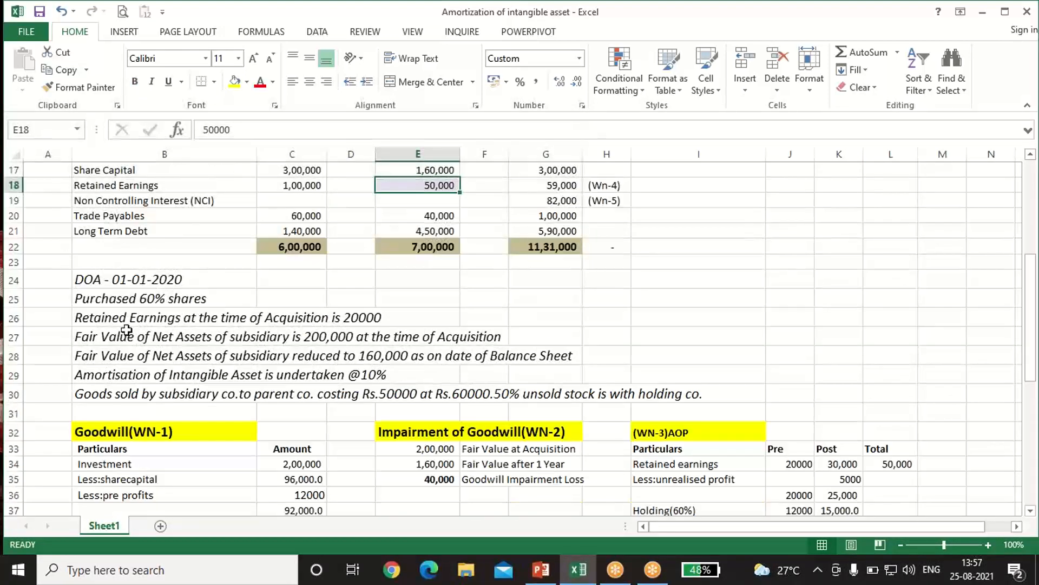
pyautogui.click(359, 320)
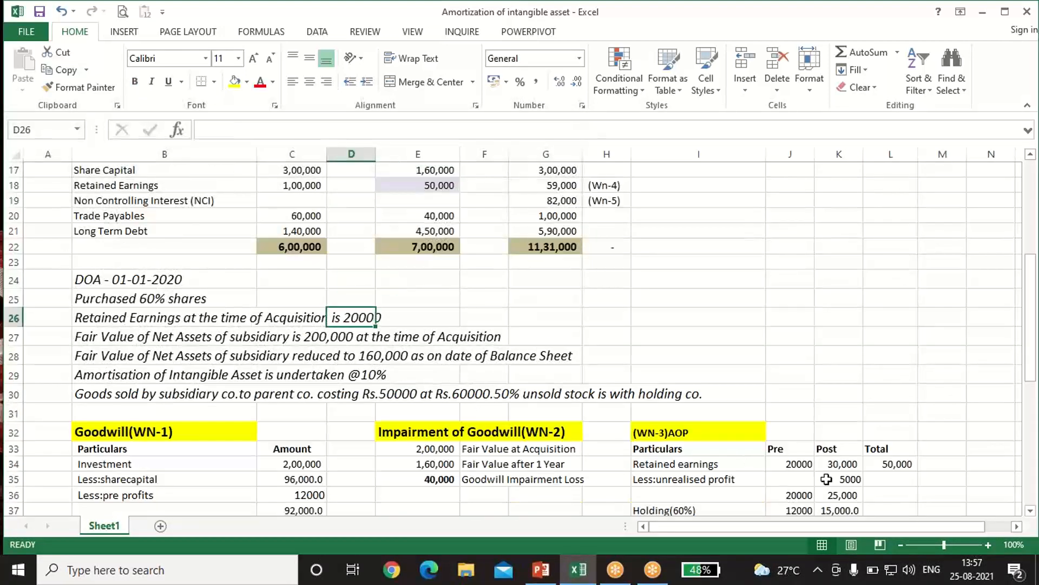
pyautogui.click(836, 464)
pyautogui.scroll(-3, 858, 463)
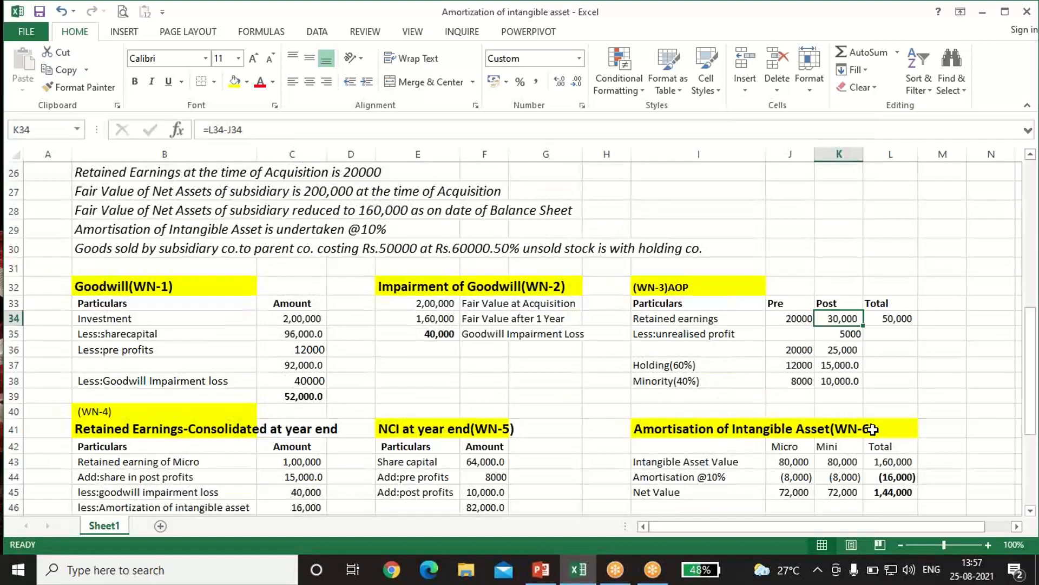
# Step: Trace the unrealised profit deducted from post-acquisition profits in WN-3 to its calculation in Unrealised Profit (WN-7)
pyautogui.click(715, 333)
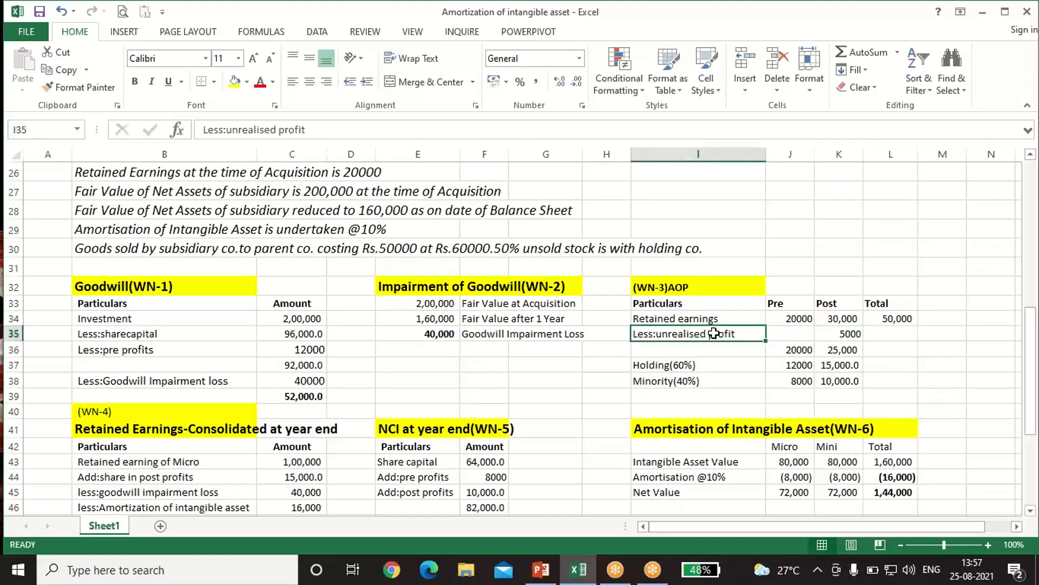
pyautogui.click(842, 333)
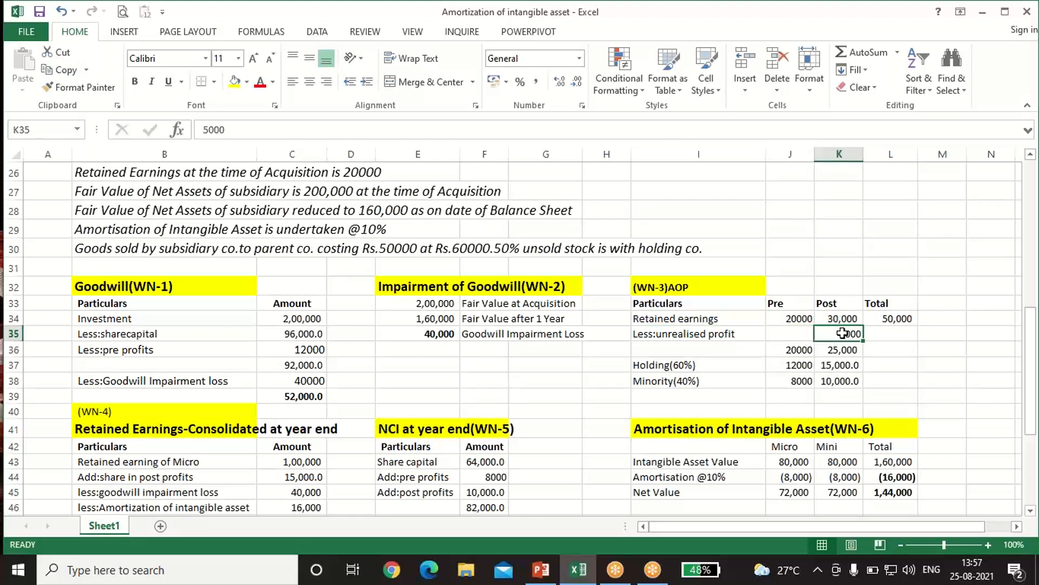
pyautogui.scroll(-8, 845, 341)
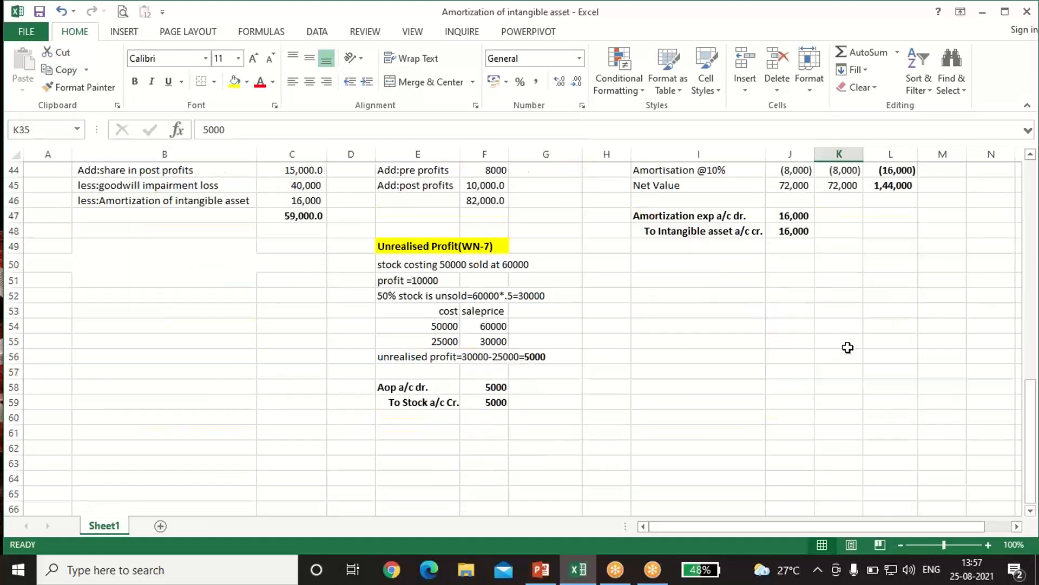
pyautogui.click(545, 265)
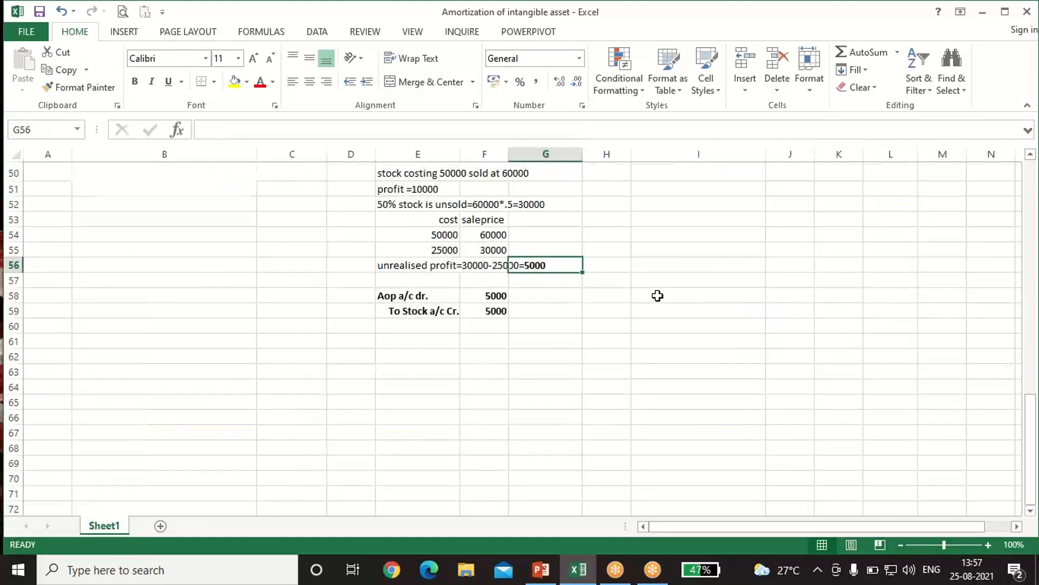
pyautogui.scroll(7, 656, 295)
pyautogui.click(847, 277)
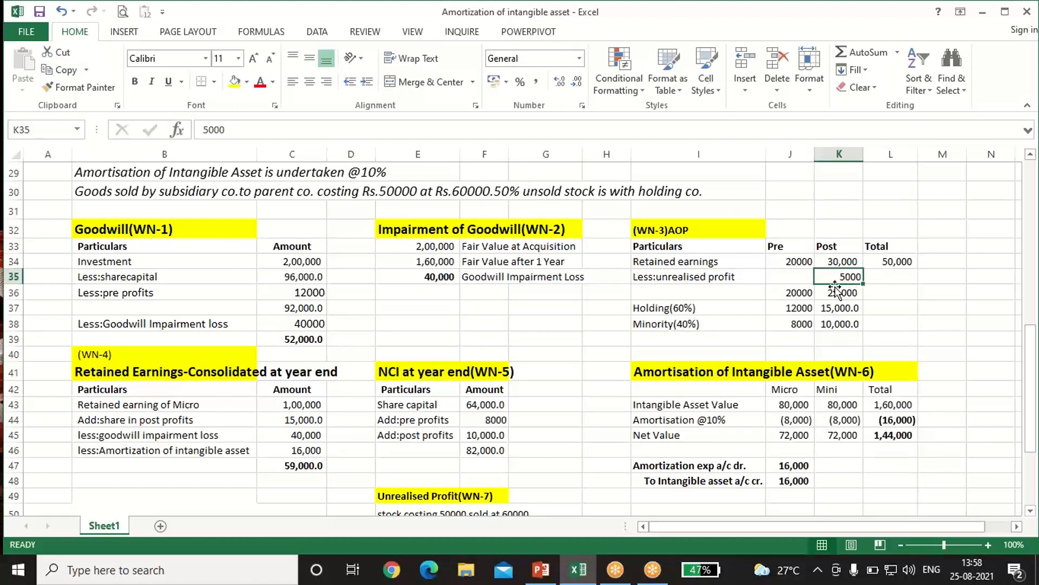
# Step: Check the pre and post profit subtotals in row 36 of WN-3 and the Holding and Minority share rows
pyautogui.click(793, 294)
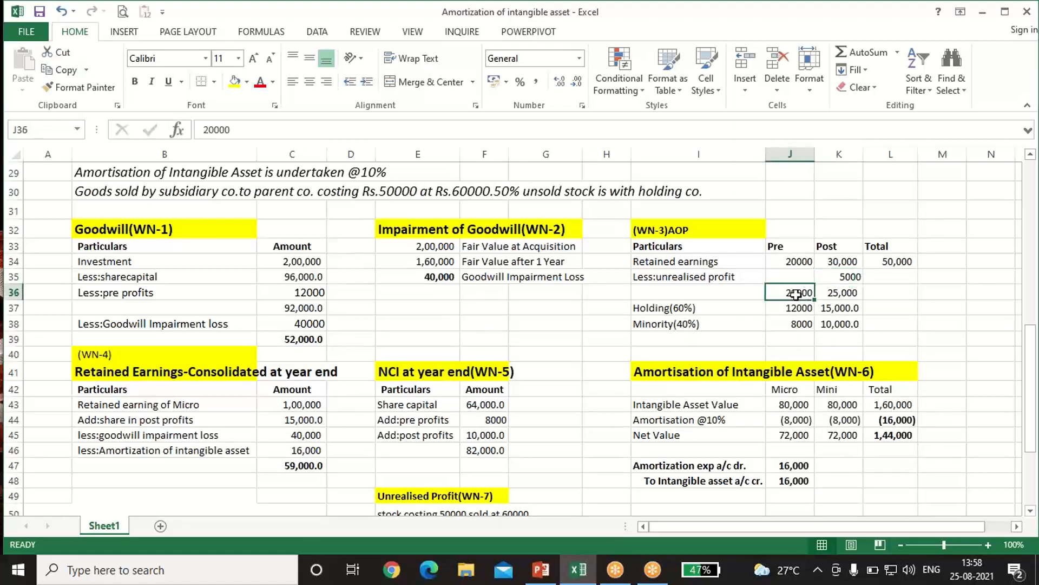
pyautogui.click(842, 292)
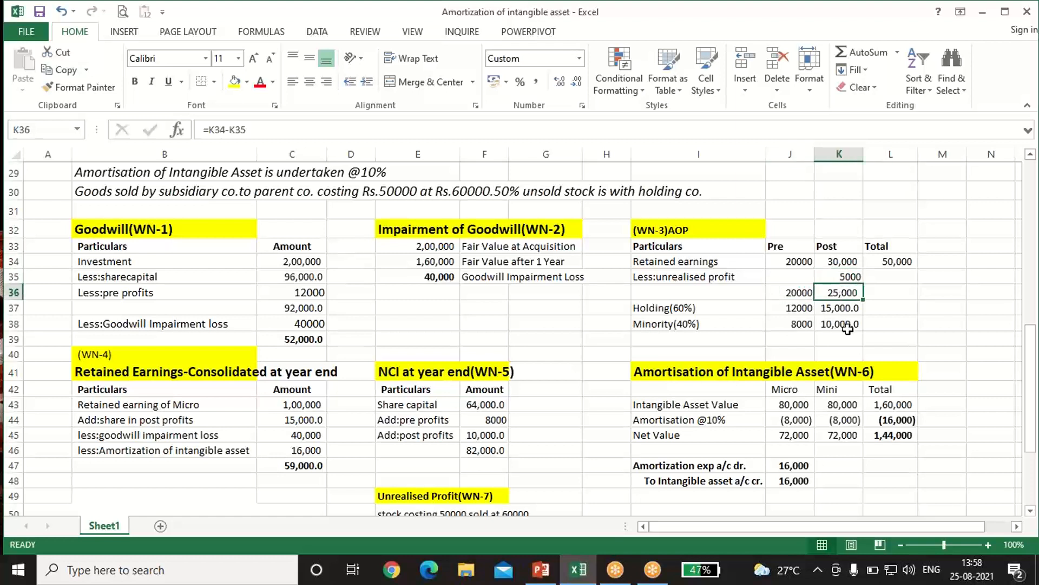
pyautogui.click(704, 307)
pyautogui.click(694, 325)
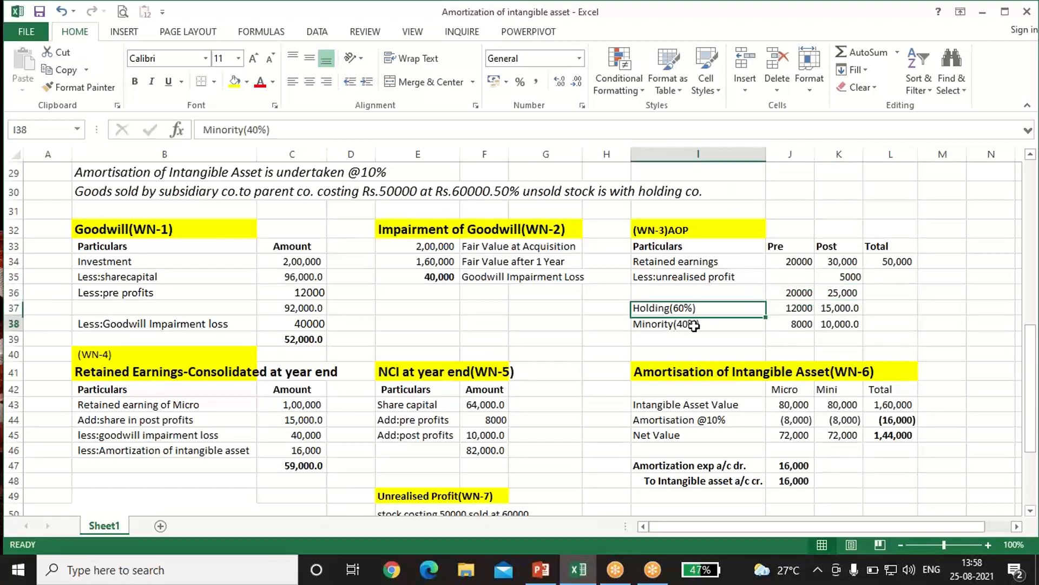
# Step: Re-enter the pre-acquisition profit shares in WN-3: =20000*.6 for Holding in J37 and =20000*.4 for Minority in J38
pyautogui.click(790, 309)
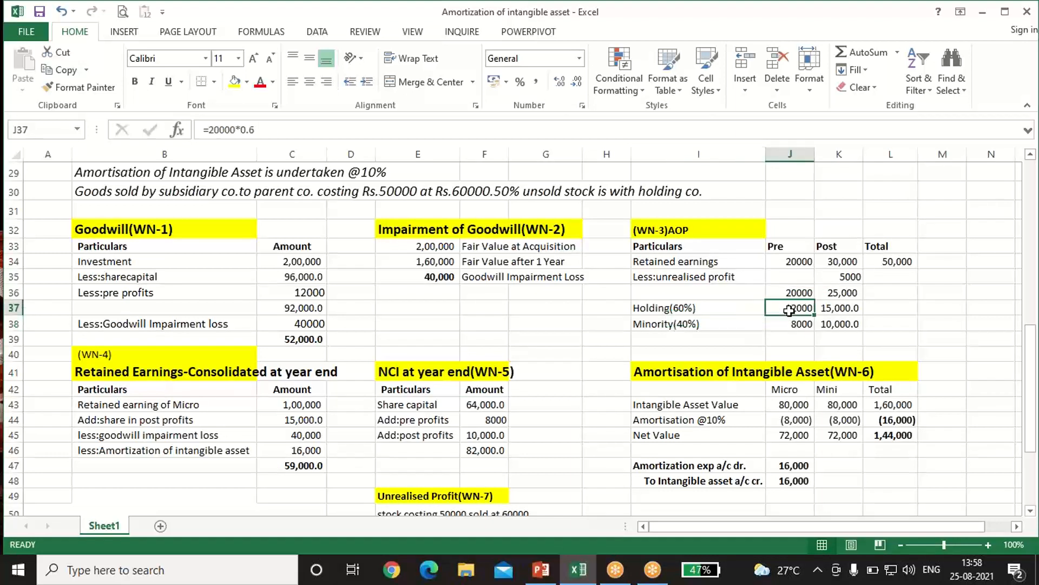
pyautogui.doubleClick(791, 313)
pyautogui.write('=20000')
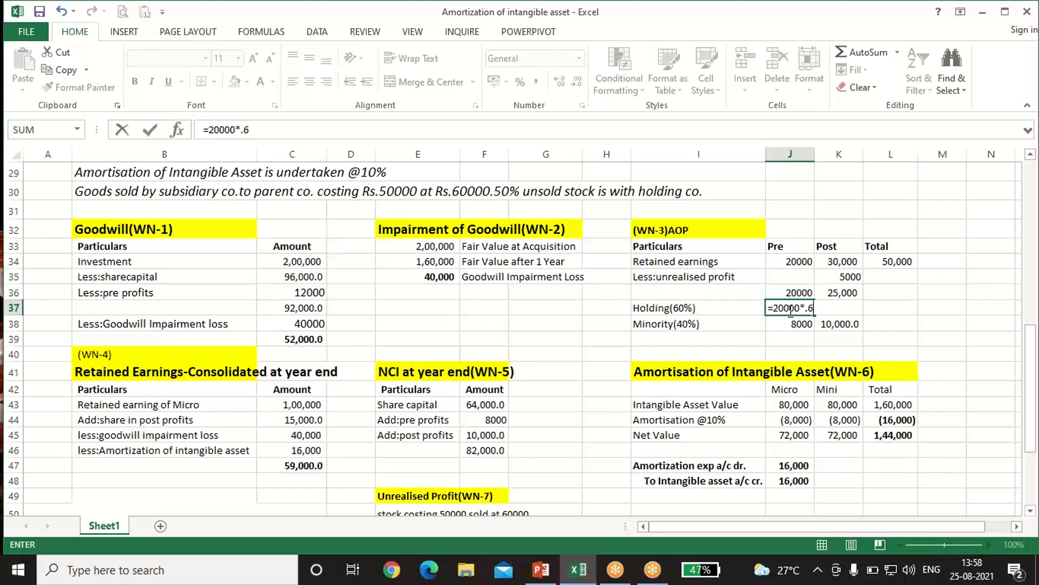
pyautogui.press('Return')
pyautogui.write('=2000')
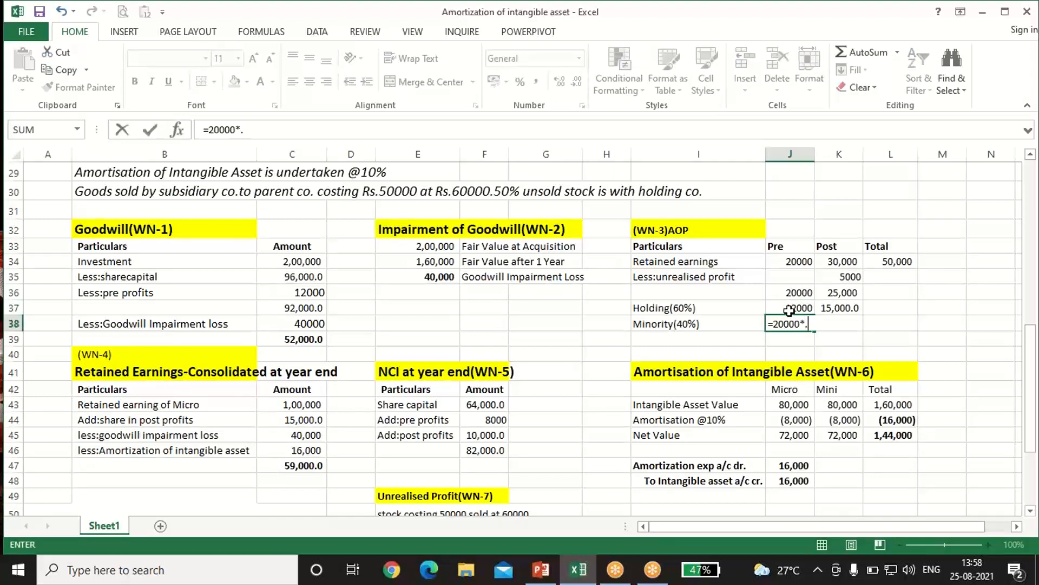
pyautogui.write('0*.4')
pyautogui.press('Return')
# Step: Re-enter the post-acquisition profit shares in WN-3: =25000*.6 for Holding in K37 and =25000*.4 for Minority in K38
pyautogui.press('Up')
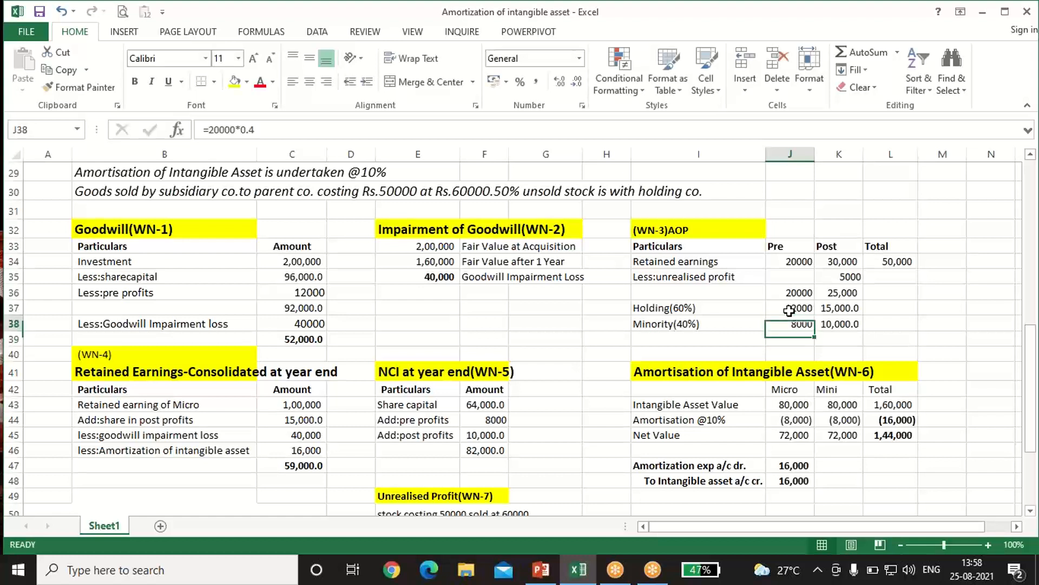
pyautogui.press('Right')
pyautogui.press('Up')
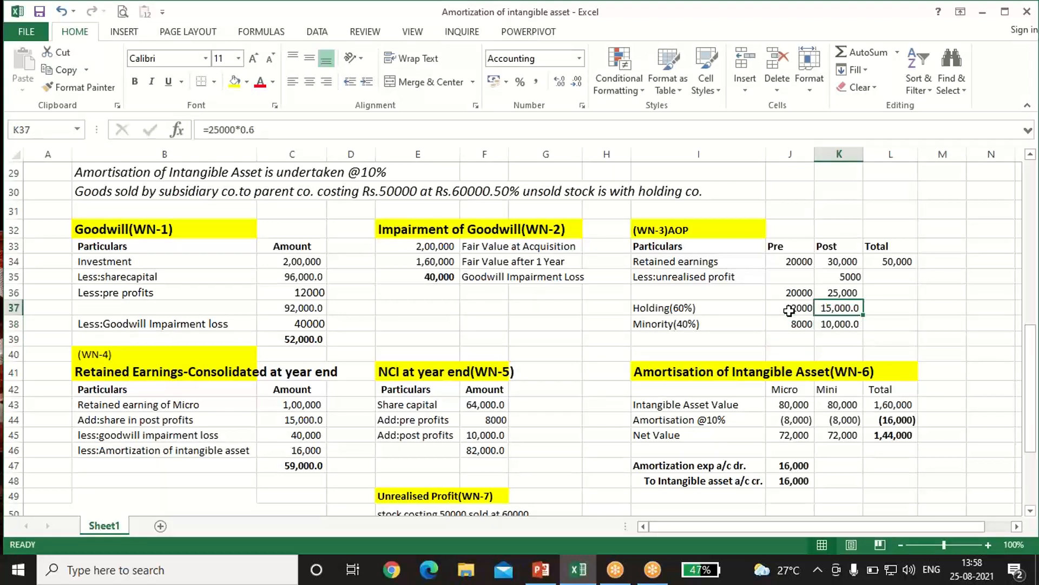
pyautogui.write('=25000')
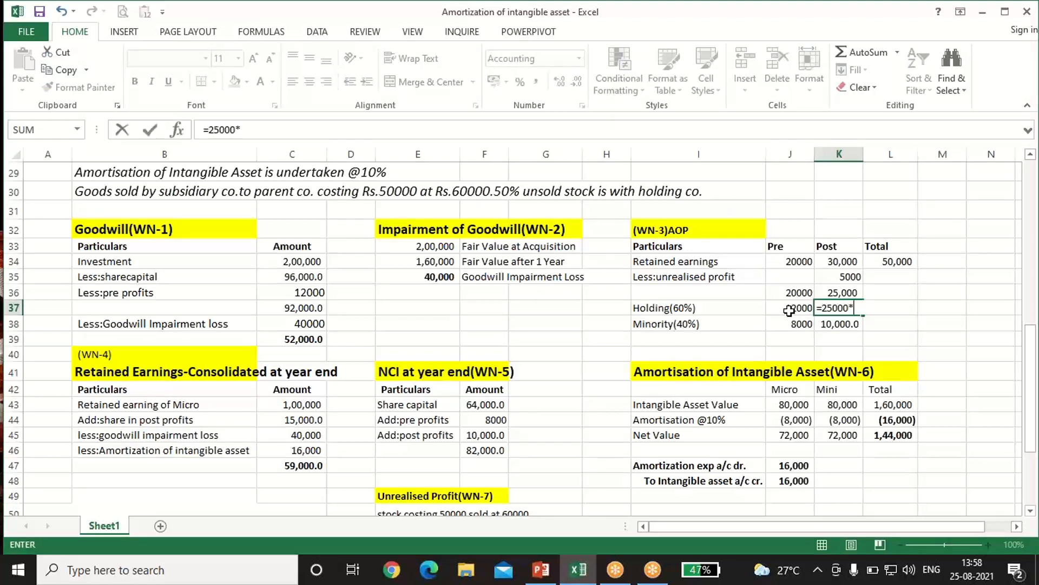
pyautogui.press('Return')
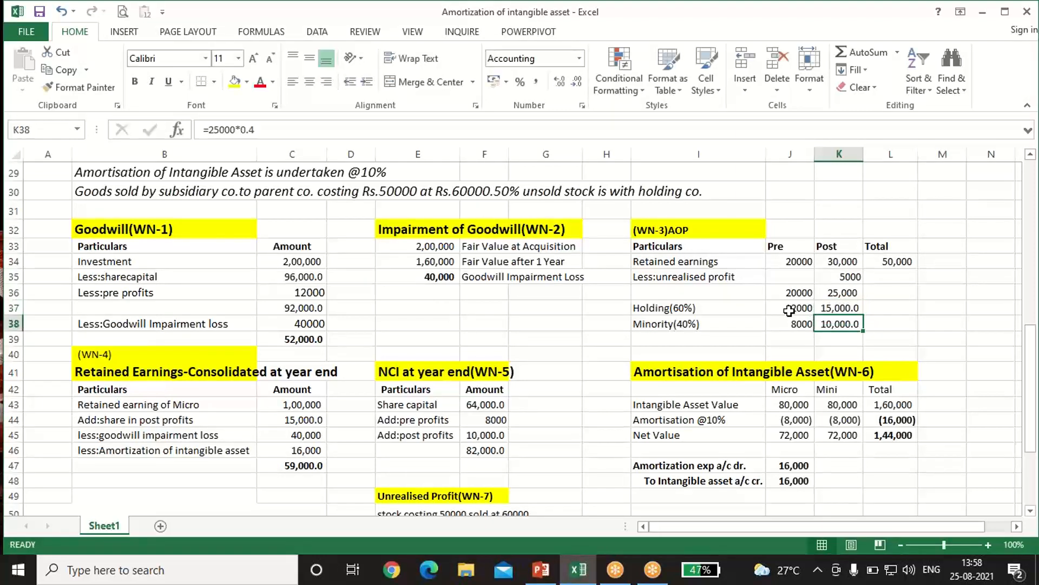
pyautogui.write('=25')
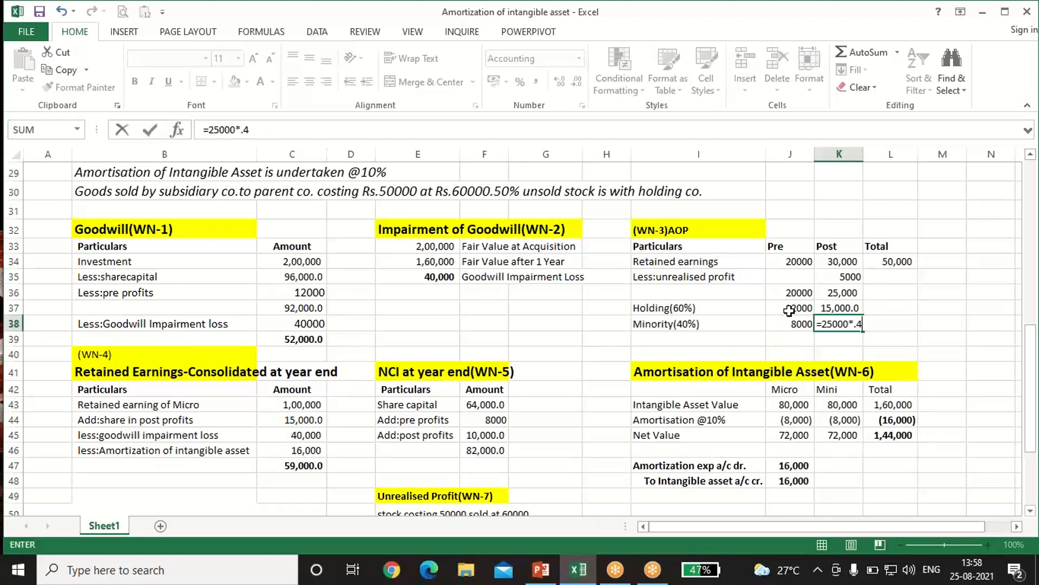
pyautogui.press('Return')
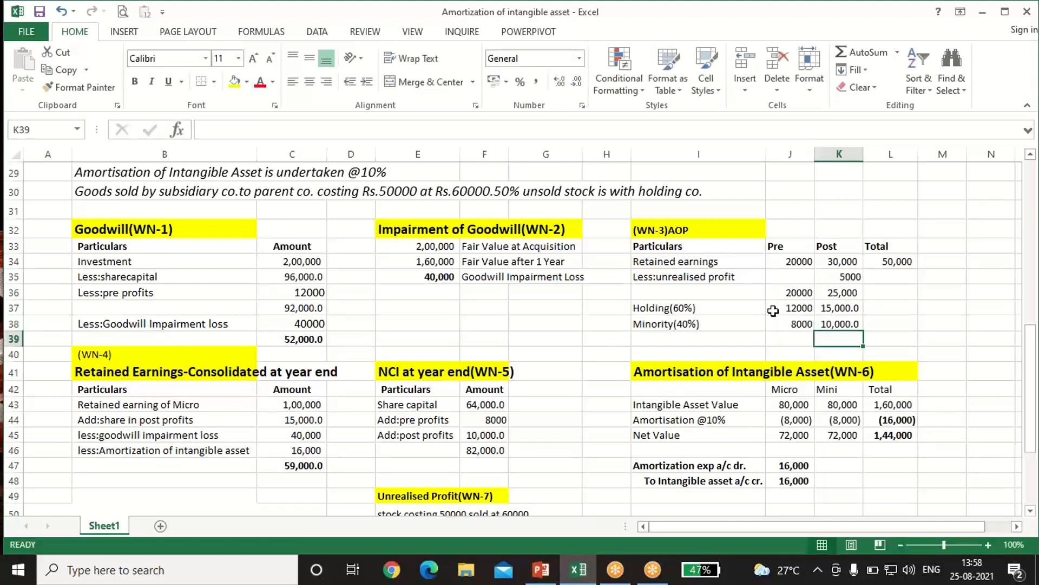
# Step: Check how Goodwill (WN-1) deducts share capital and pre profits from the investment, including the combined deductions and the subtotal formula in C37
pyautogui.click(286, 263)
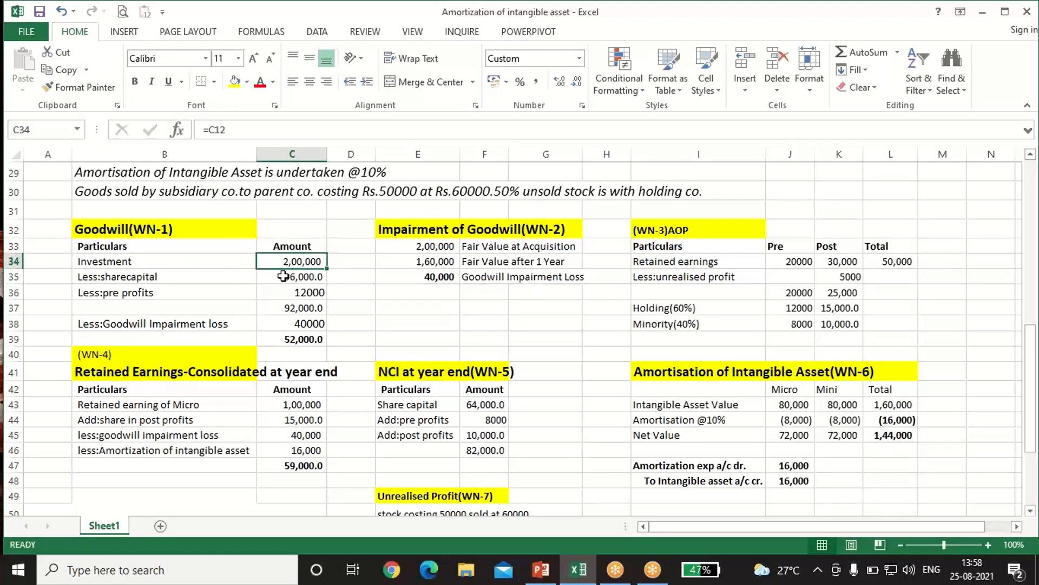
pyautogui.click(282, 276)
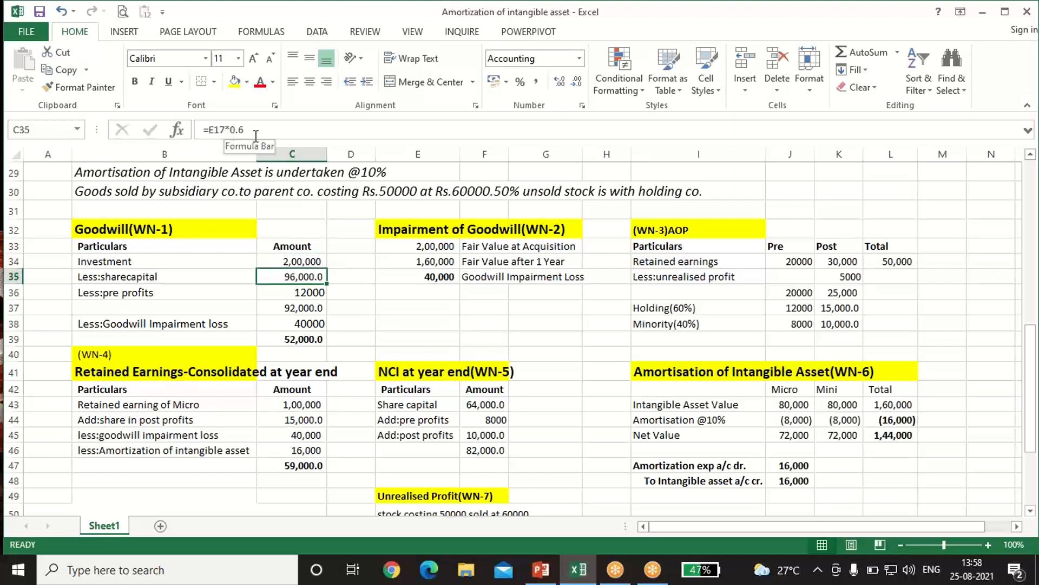
pyautogui.click(285, 293)
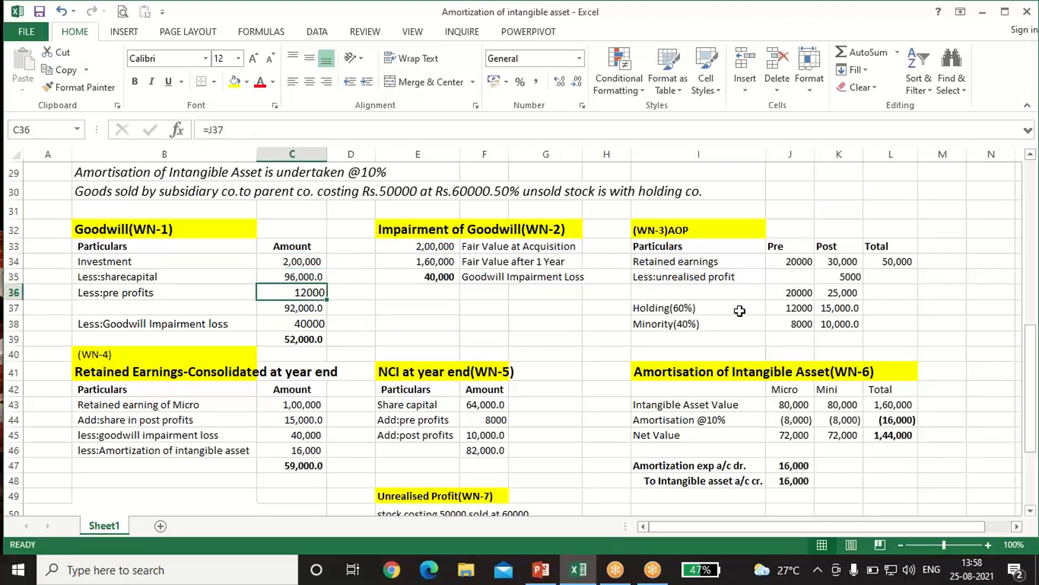
pyautogui.click(774, 306)
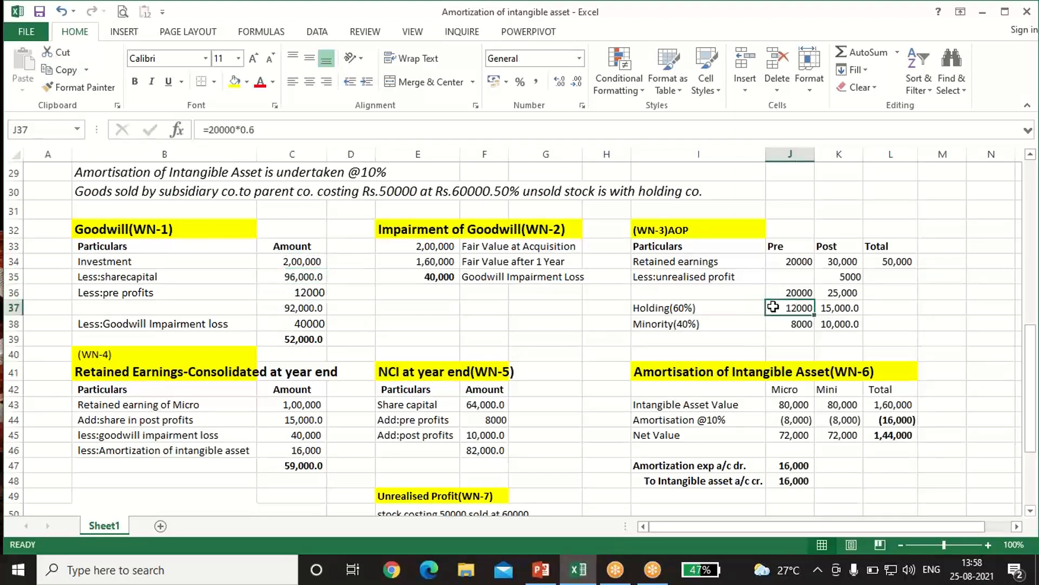
pyautogui.click(286, 307)
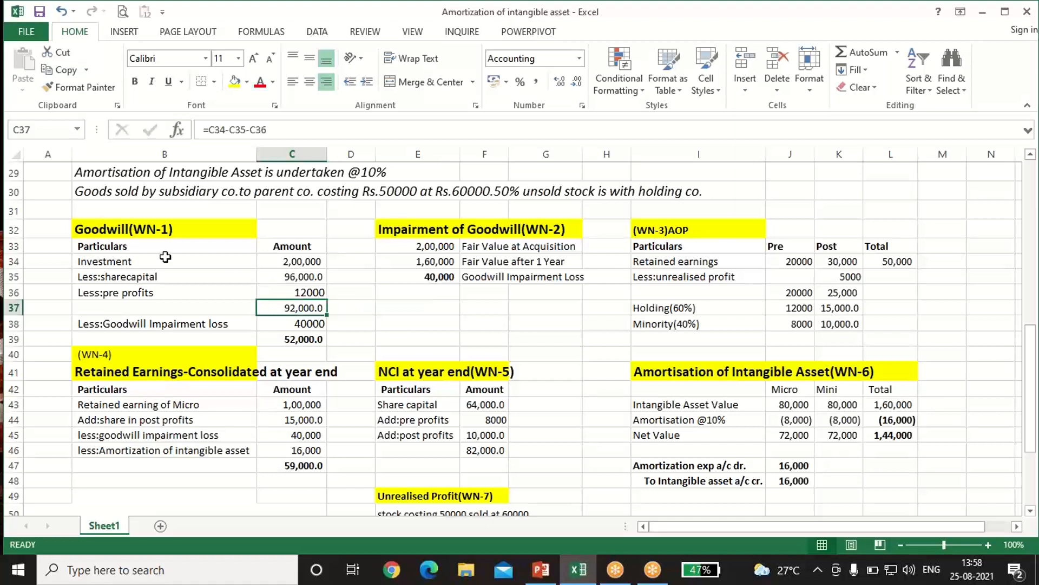
pyautogui.click(316, 261)
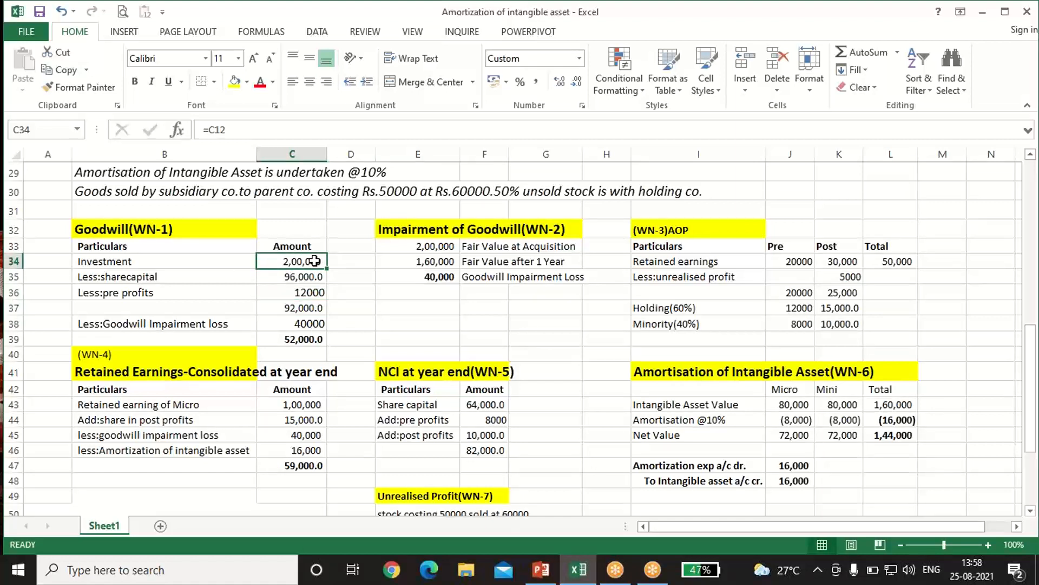
pyautogui.moveTo(290, 276); pyautogui.dragTo(290, 286)
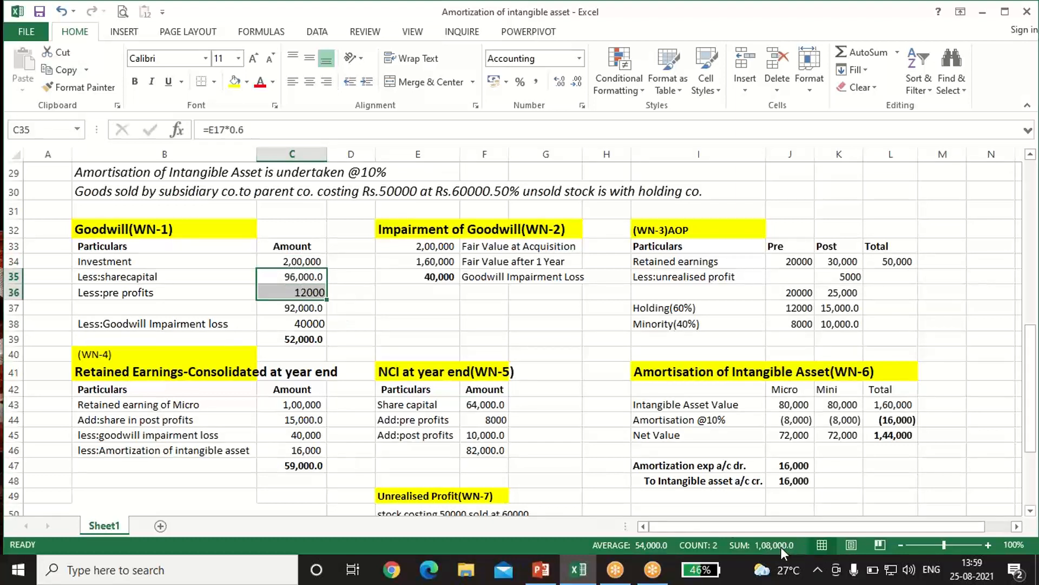
pyautogui.click(297, 306)
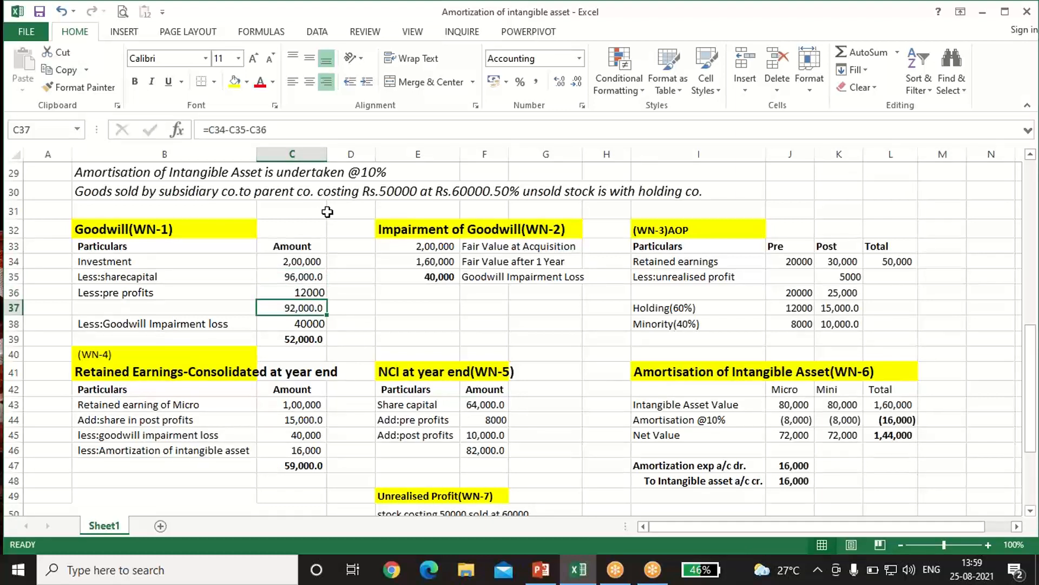
# Step: Trace the impairment loss from WN-2 into the goodwill calculation and the final goodwill into the consolidated balance sheet
pyautogui.click(433, 277)
pyautogui.click(298, 321)
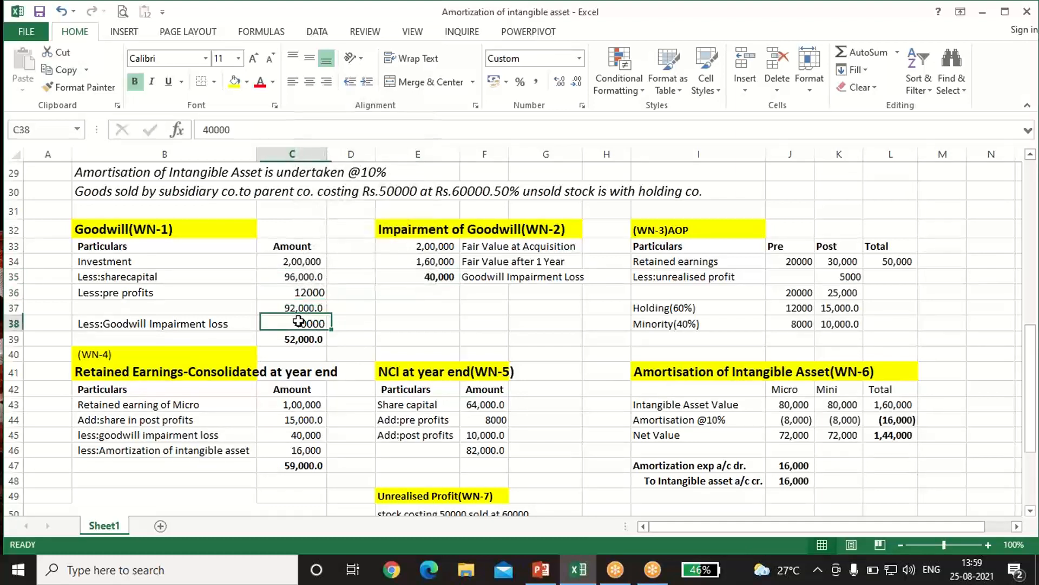
pyautogui.click(306, 307)
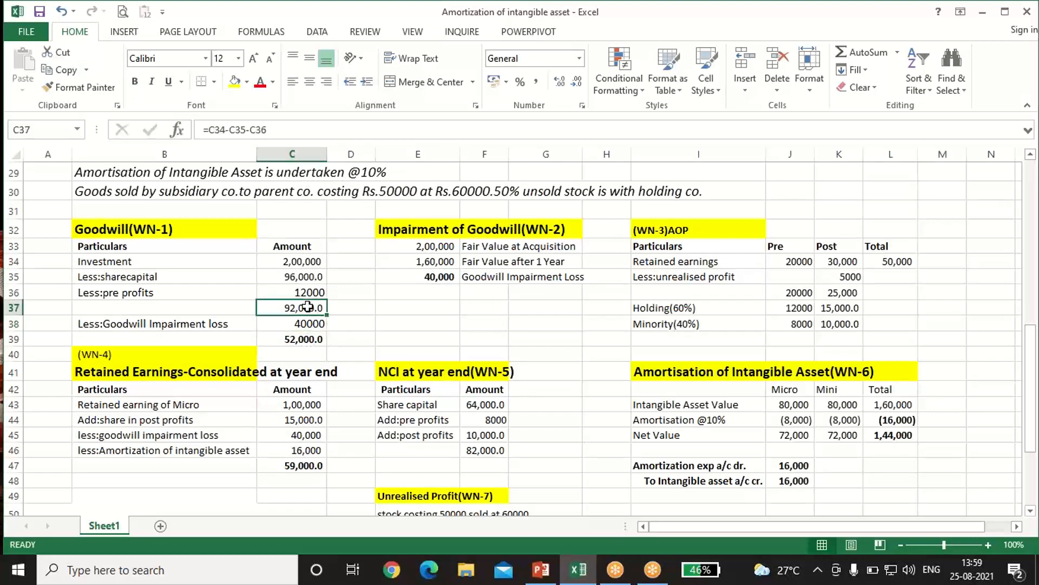
pyautogui.click(301, 340)
pyautogui.scroll(6, 357, 364)
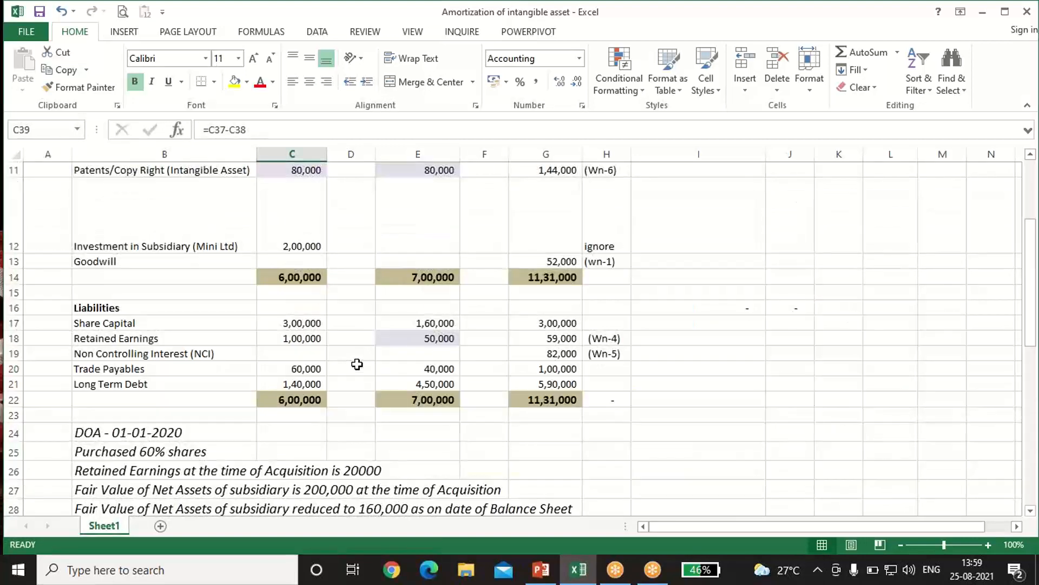
pyautogui.click(560, 262)
# Step: Re-enter the share capital amount of NCI (WN-5) in F43 as =E17*.4, taking the minority's part of the subsidiary's share capital
pyautogui.scroll(-4, 571, 386)
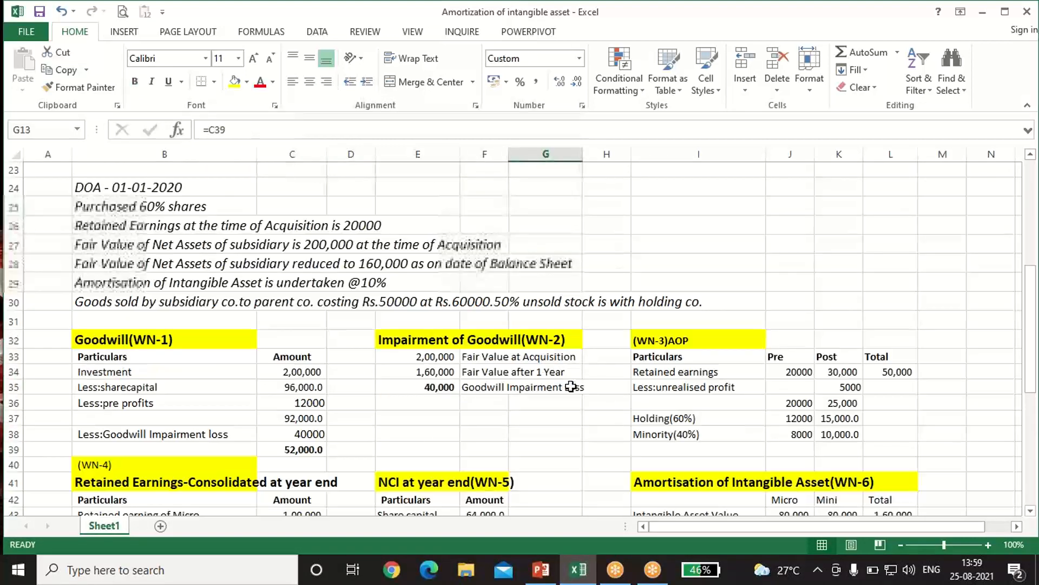
pyautogui.scroll(-2, 570, 386)
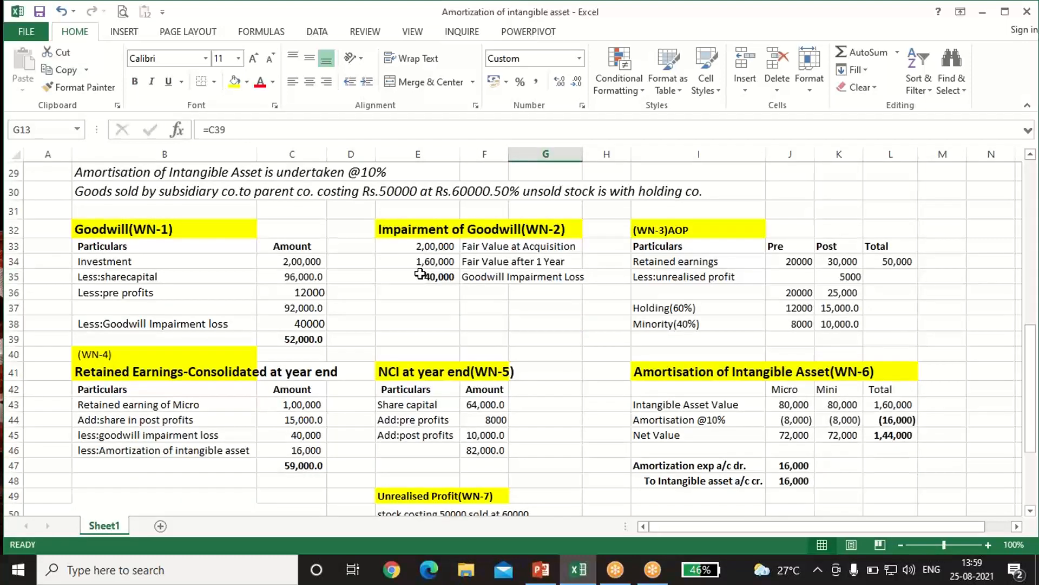
pyautogui.click(404, 407)
pyautogui.click(479, 405)
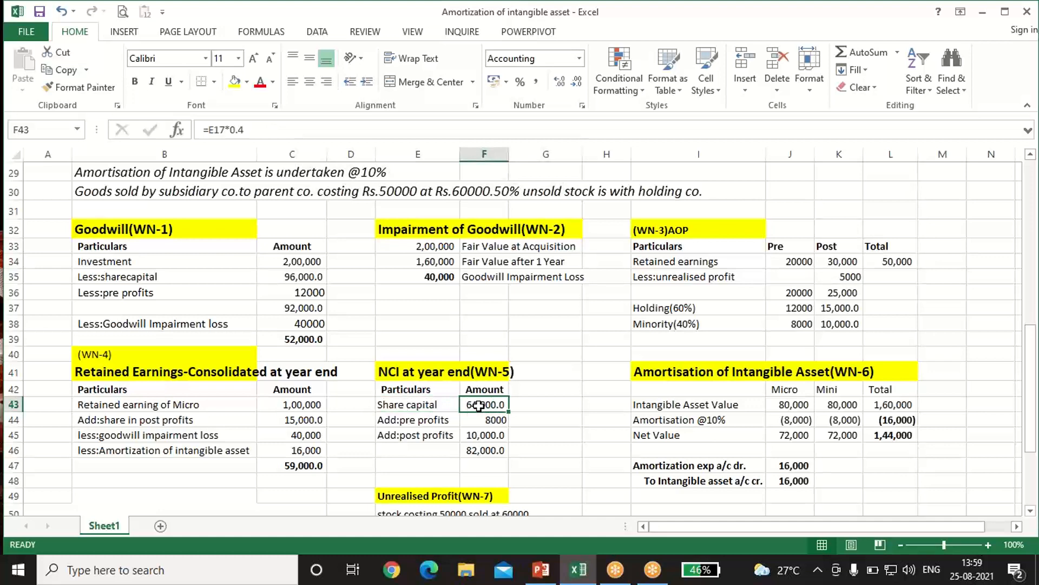
pyautogui.write('=')
pyautogui.scroll(7, 507, 421)
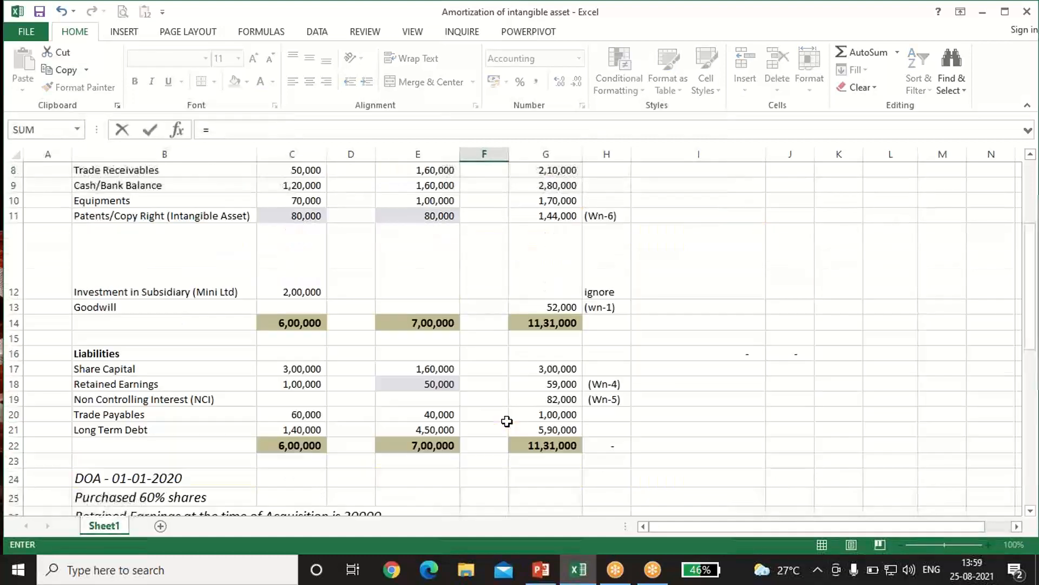
pyautogui.click(431, 370)
pyautogui.scroll(-5, 446, 391)
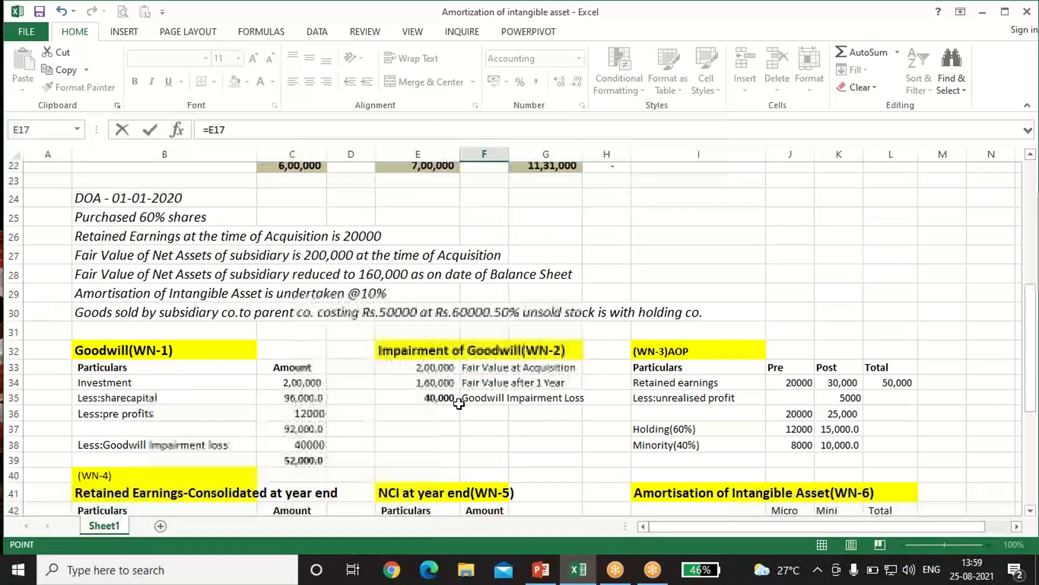
pyautogui.write('*.4')
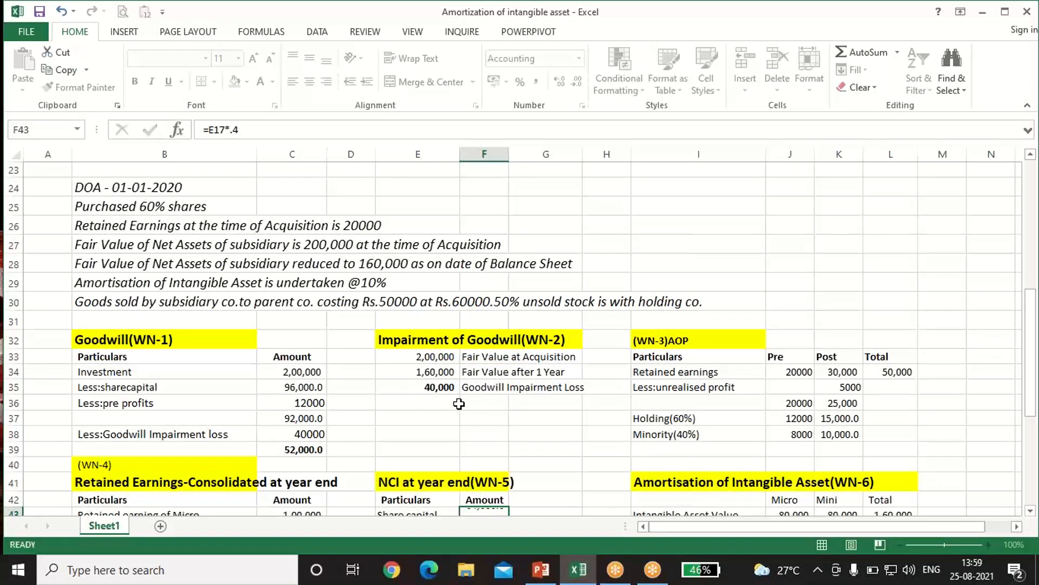
pyautogui.press('Return')
# Step: Re-link the pre and post profits of NCI (WN-5) to the Minority shares, with =J38 in F44 and =K38 in F45
pyautogui.scroll(-2, 477, 383)
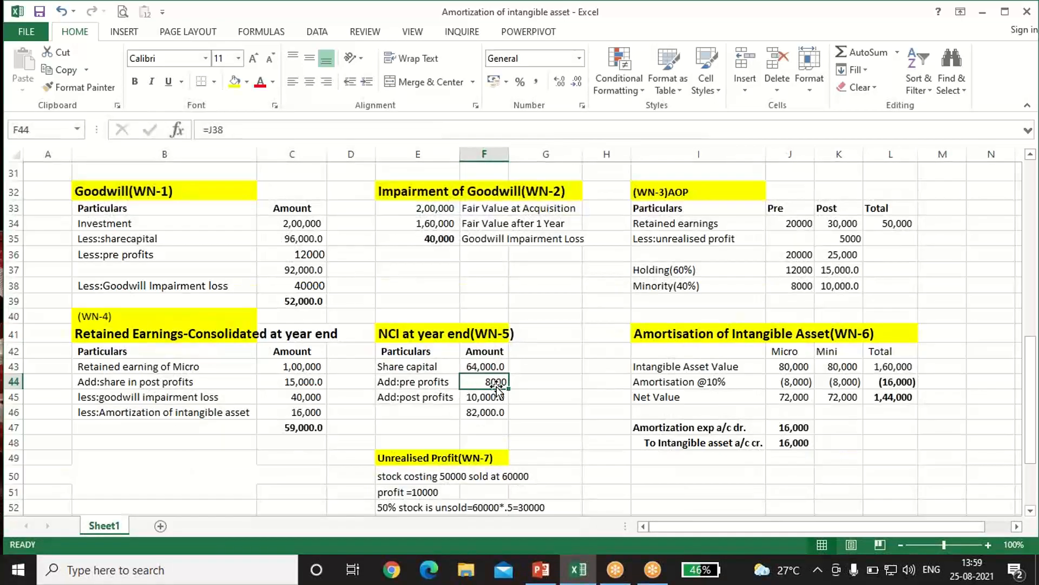
pyautogui.write('=')
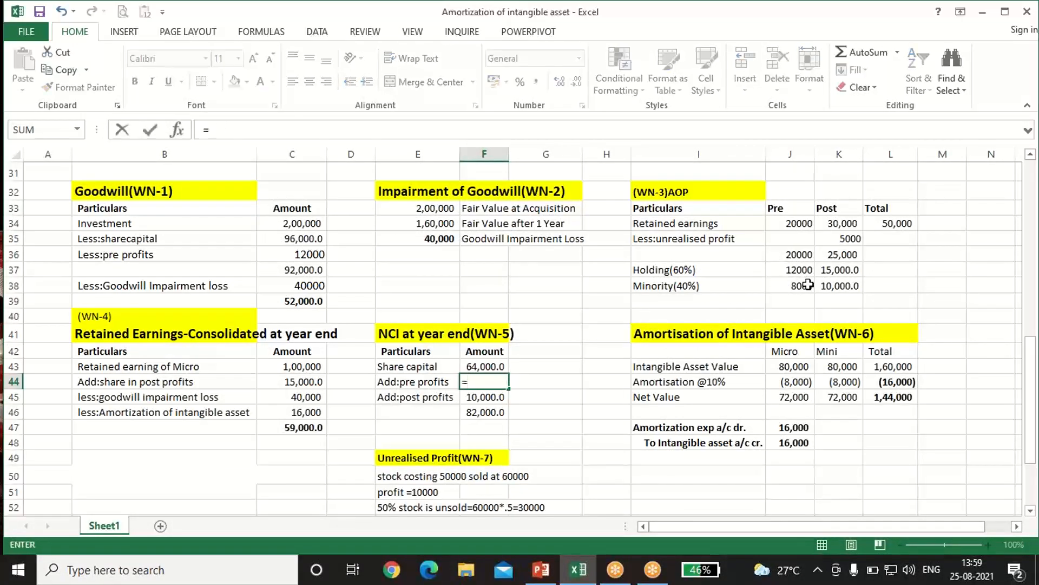
pyautogui.click(804, 286)
pyautogui.press('Return')
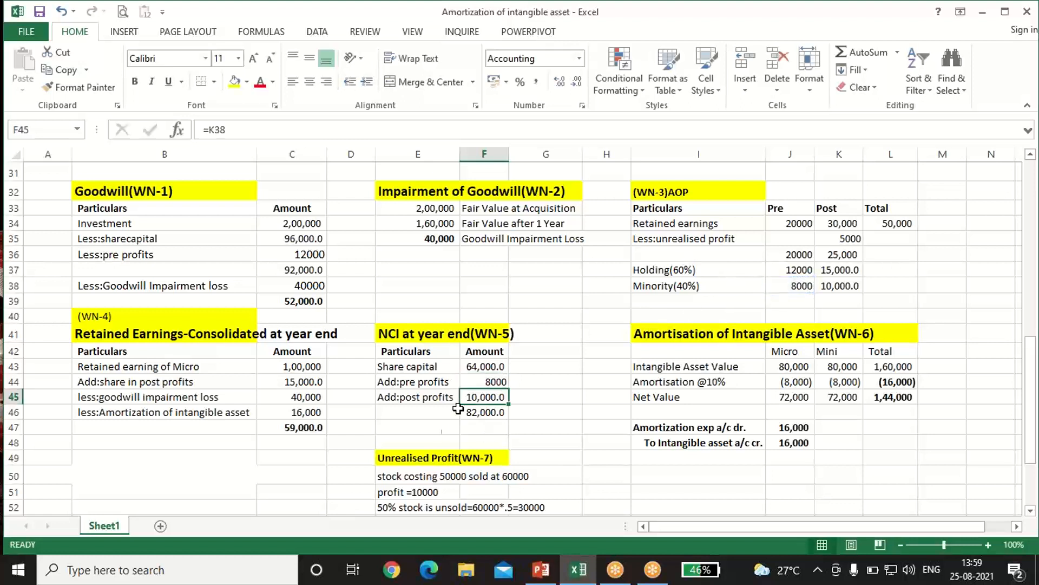
pyautogui.write('=')
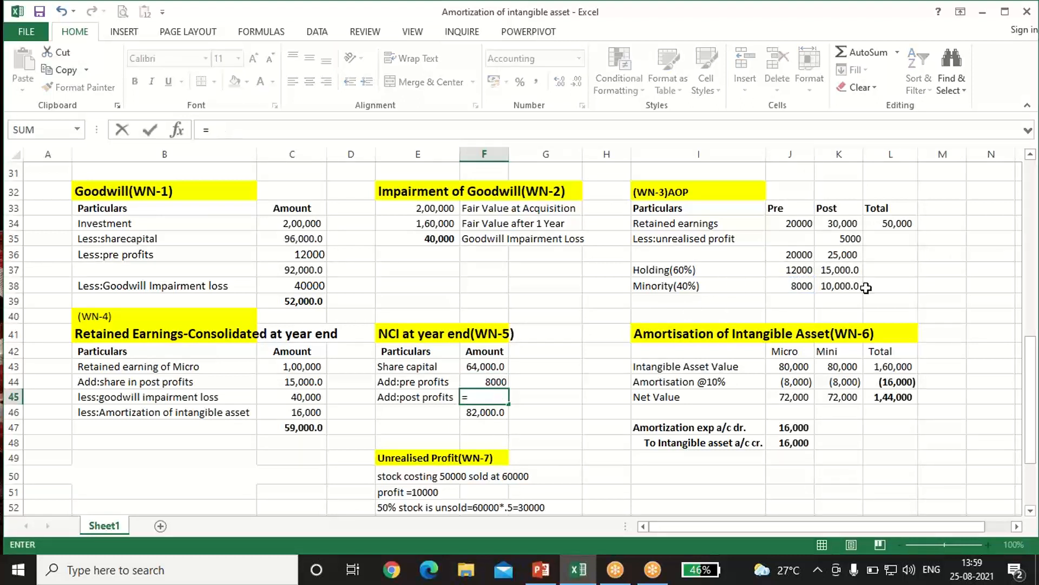
pyautogui.click(832, 286)
pyautogui.press('Return')
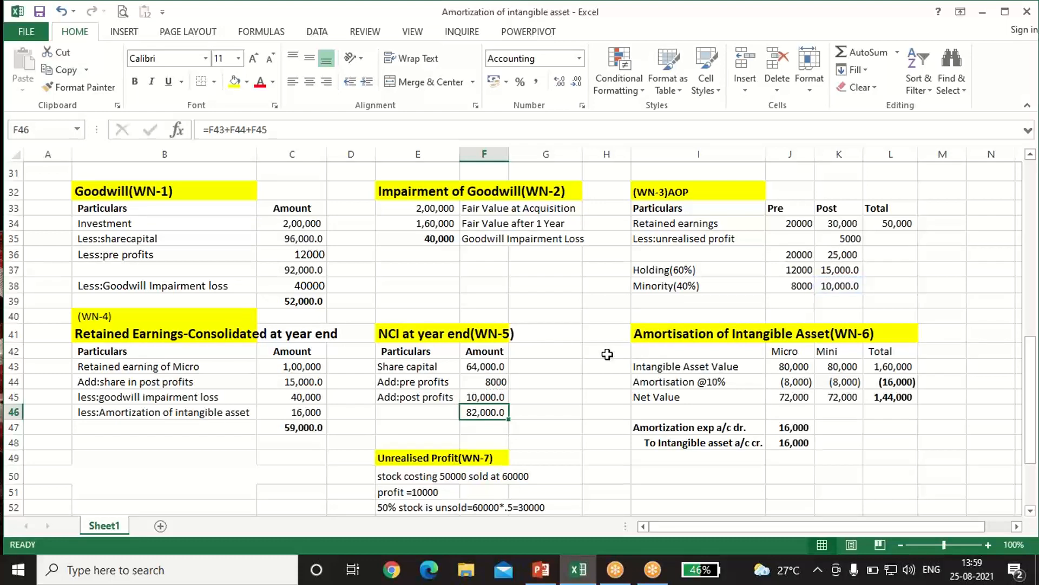
# Step: Trace the NCI total of WN-5 to the Non Controlling Interest row in the consolidated balance sheet
pyautogui.scroll(7, 535, 416)
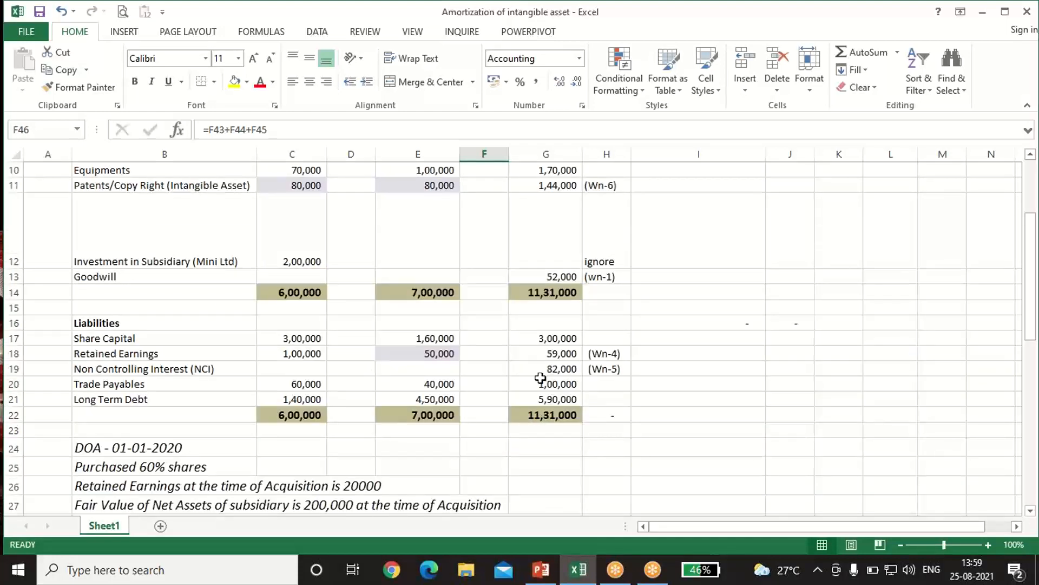
pyautogui.click(563, 368)
# Step: Trace the retained earnings of Micro in WN-4 to the purchaser's Retained Earnings in the balance sheet
pyautogui.scroll(-8, 684, 411)
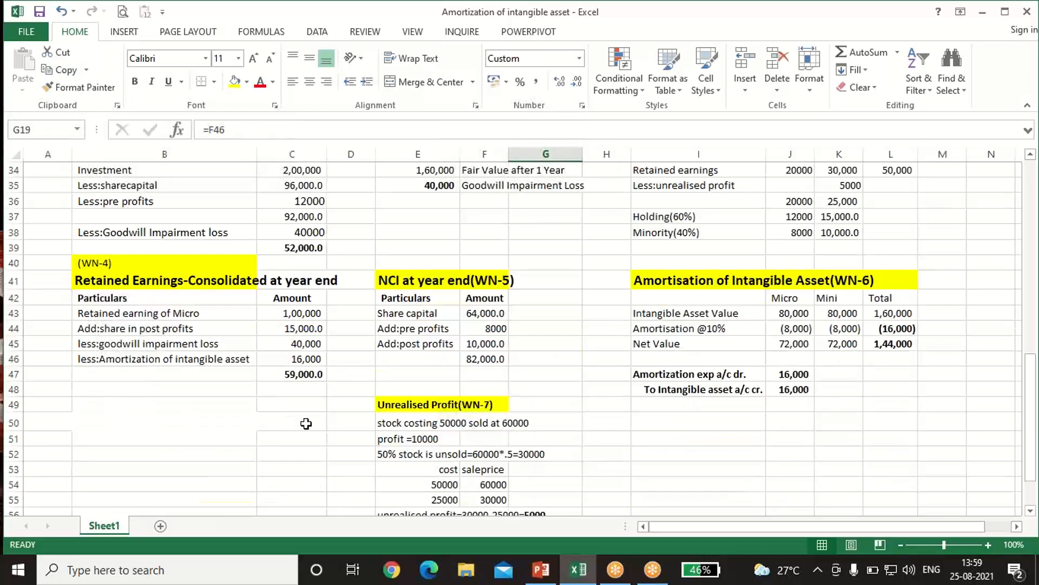
pyautogui.click(132, 280)
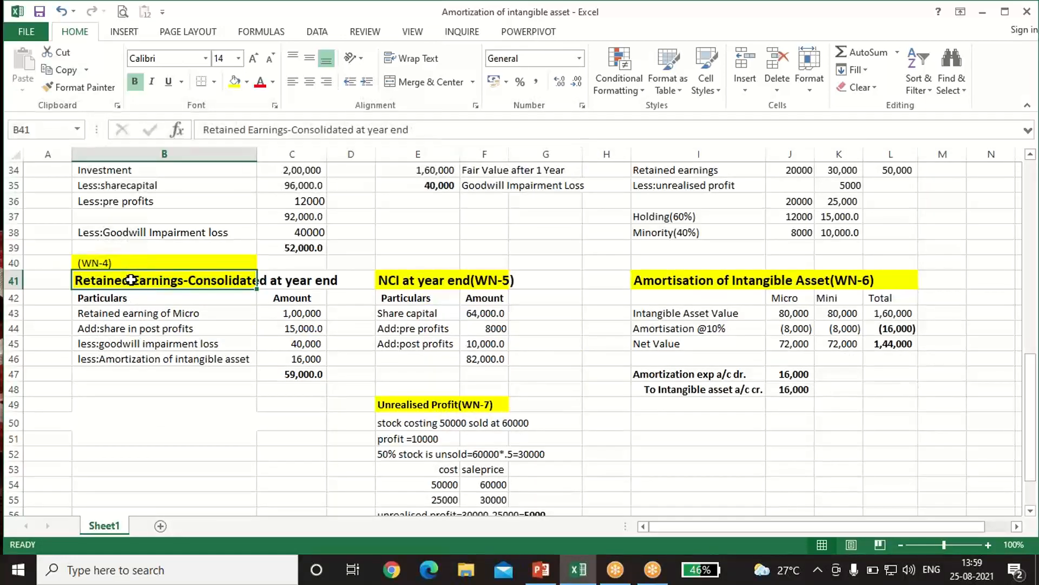
pyautogui.click(120, 318)
pyautogui.click(303, 316)
pyautogui.scroll(9, 305, 318)
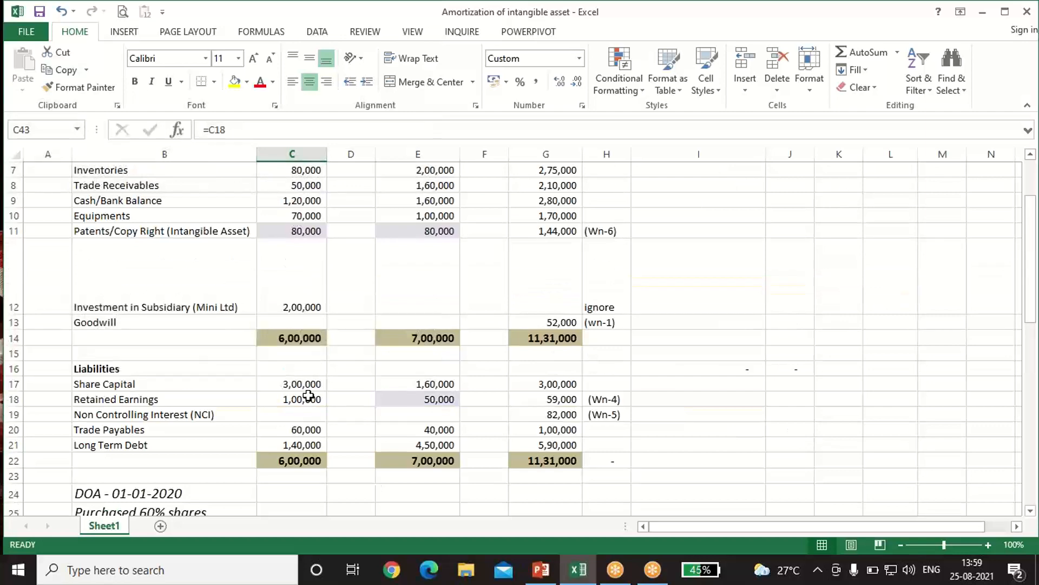
pyautogui.click(308, 398)
pyautogui.scroll(-8, 308, 385)
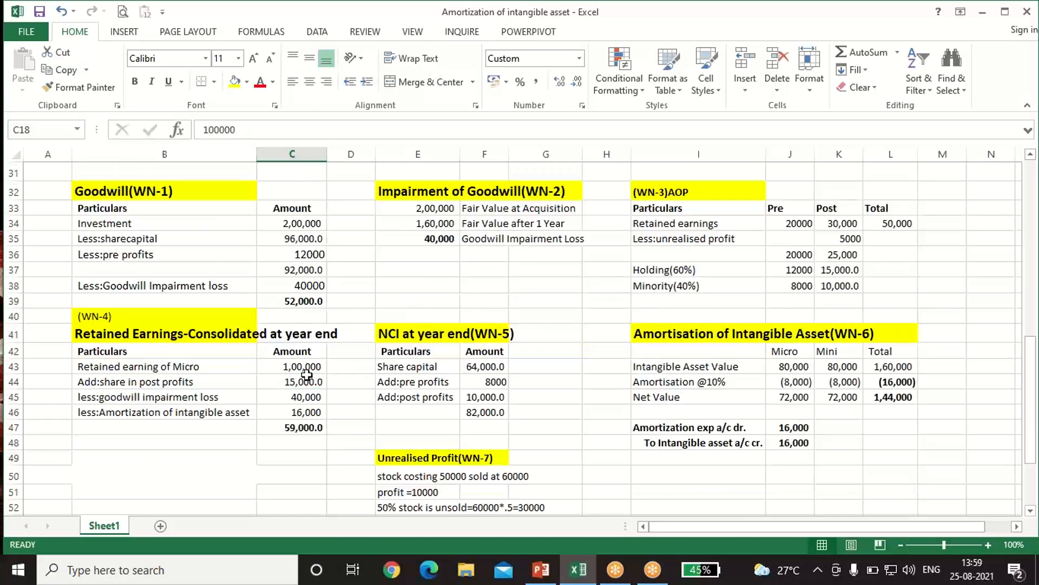
# Step: Trace the share in post profits in WN-4 to the Holding (60%) post-acquisition share in WN-3
pyautogui.click(306, 380)
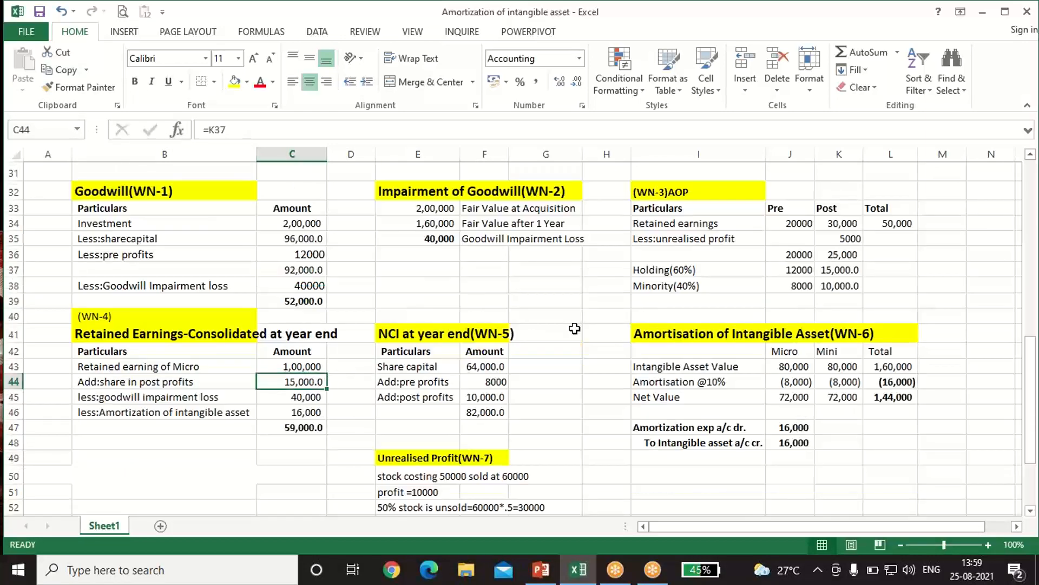
pyautogui.click(851, 270)
pyautogui.click(293, 379)
# Step: Trace the goodwill impairment loss from WN-2 into the consolidated retained earnings of WN-4, comparing it with the goodwill in WN-1
pyautogui.click(449, 244)
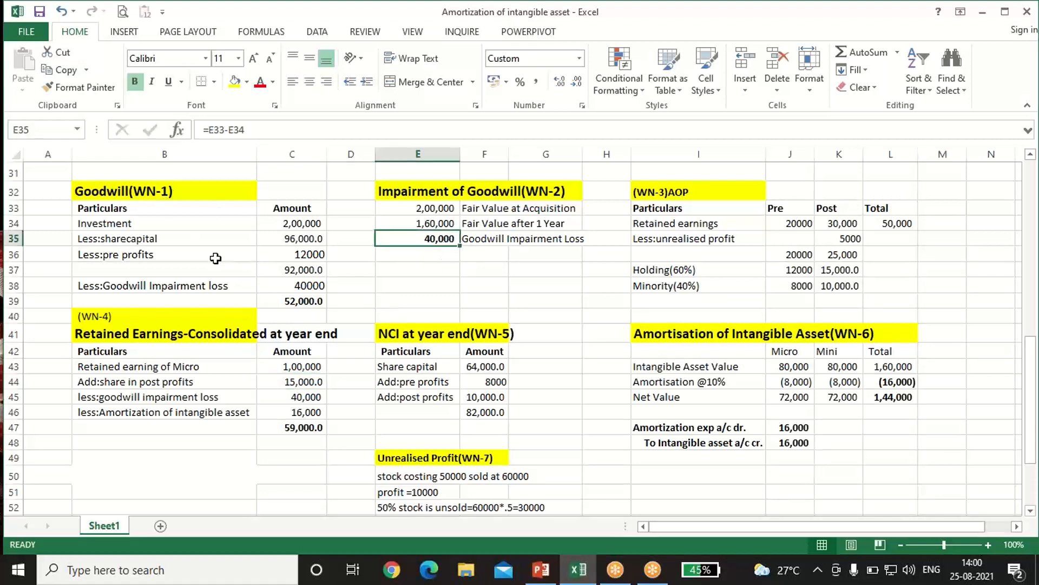
pyautogui.click(302, 267)
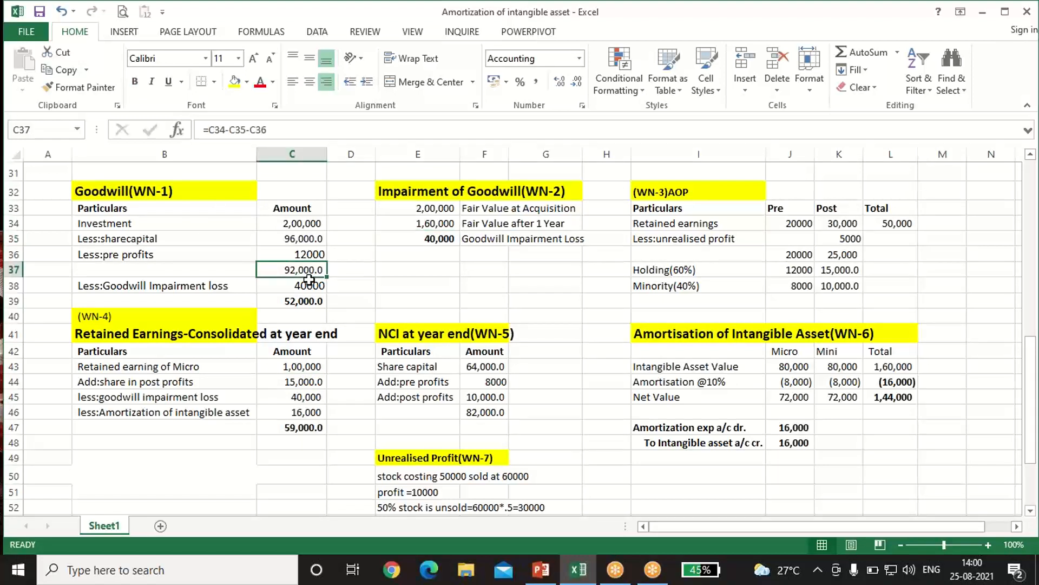
pyautogui.click(161, 334)
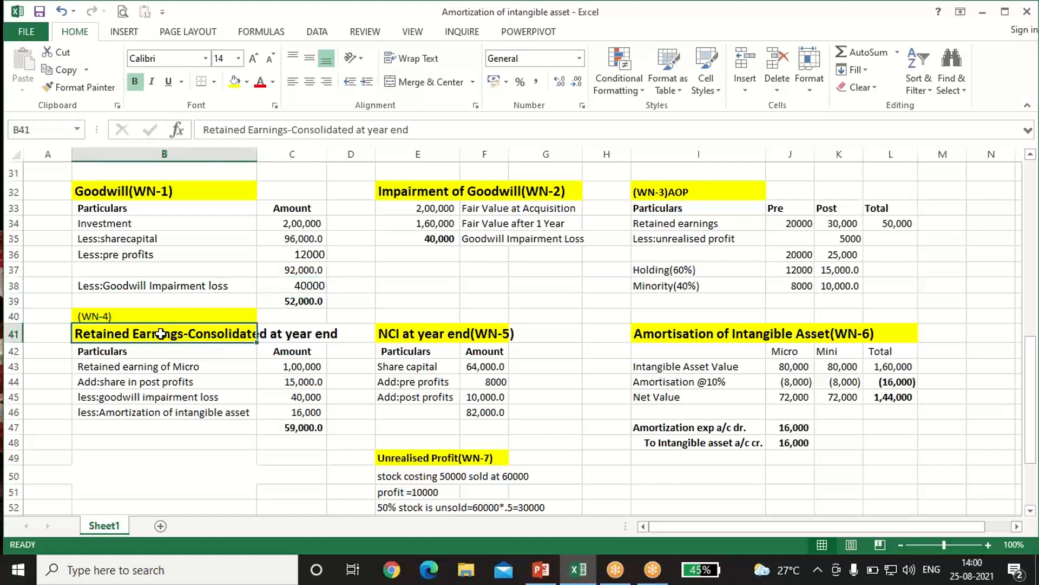
pyautogui.click(303, 398)
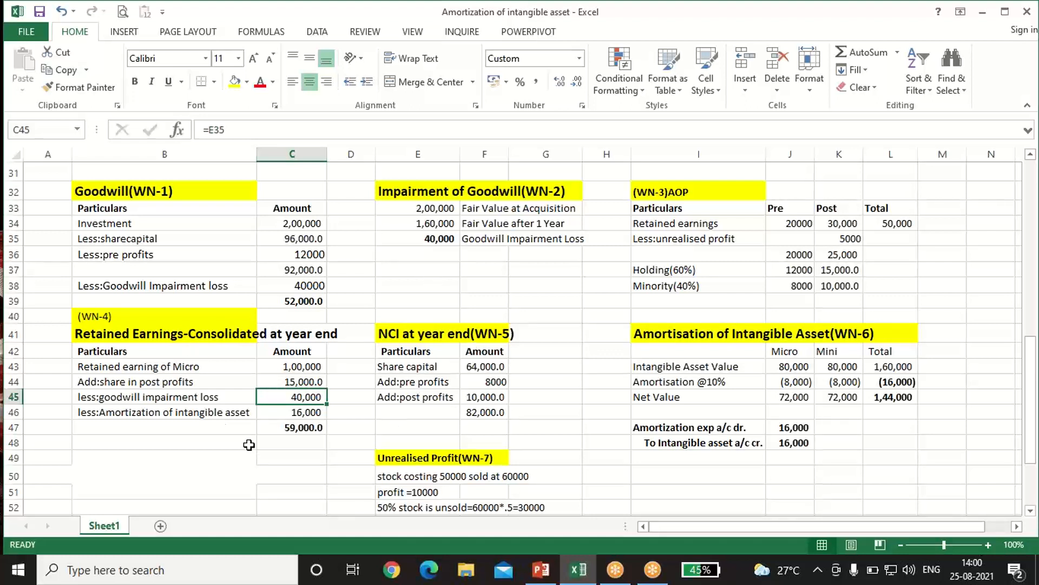
# Step: Trace the amortization deducted in WN-4 to the amortization expense entry of WN-6
pyautogui.click(283, 415)
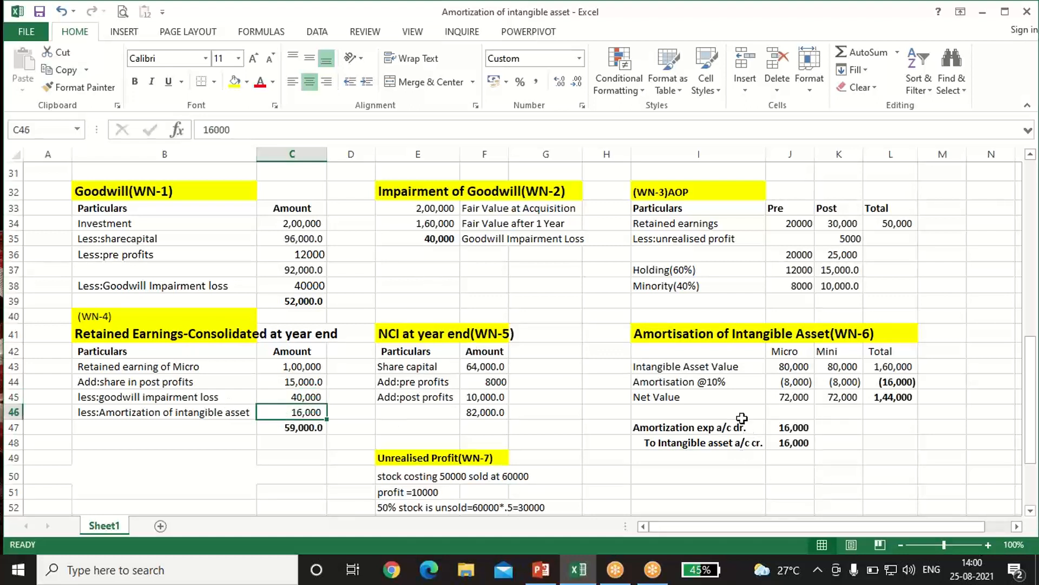
pyautogui.click(722, 426)
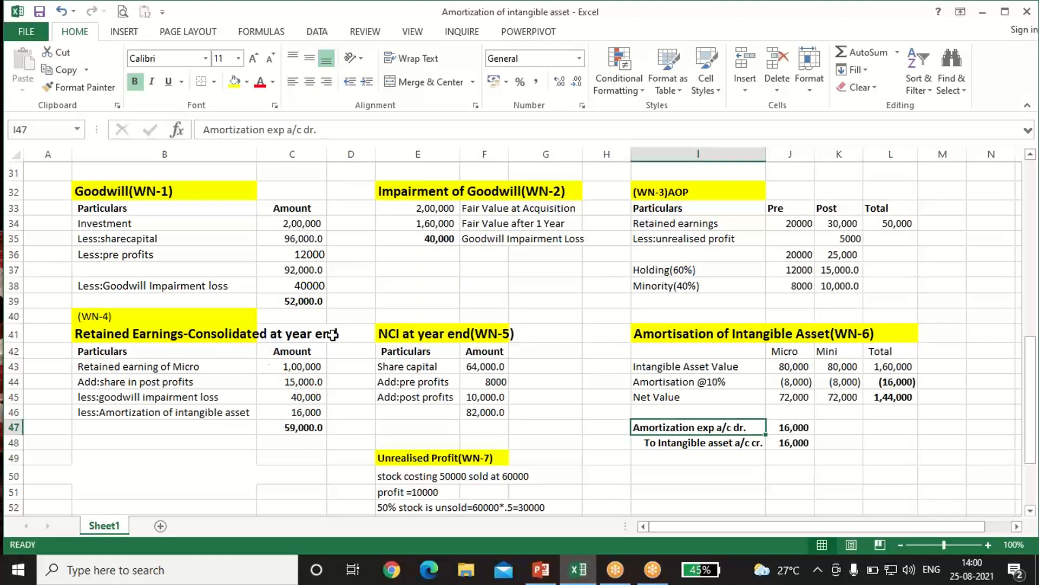
pyautogui.click(158, 414)
pyautogui.click(278, 414)
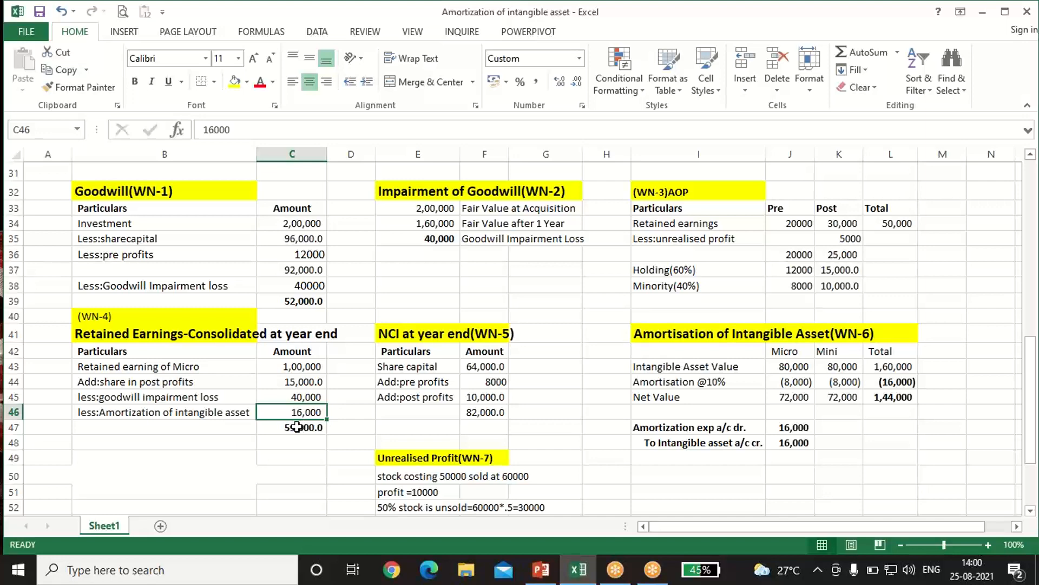
# Step: Trace the WN-4 total to the Retained Earnings row of the Combined SOFP
pyautogui.click(297, 427)
pyautogui.scroll(6, 341, 460)
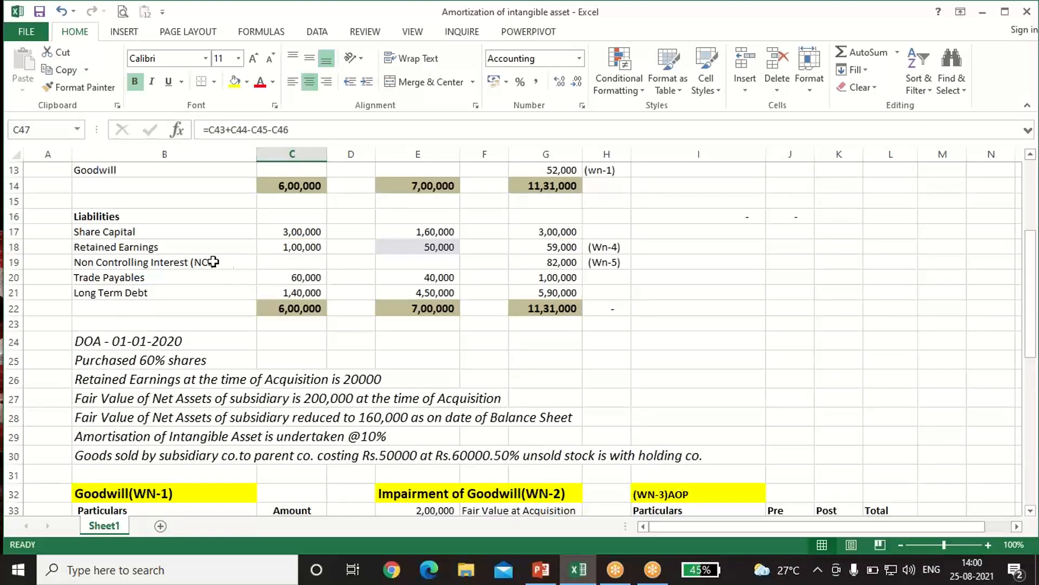
pyautogui.click(564, 249)
# Step: Re-enter the combined Inventories in G7 as =C7+E7-5000, deducting the unrealised profit
pyautogui.scroll(4, 564, 271)
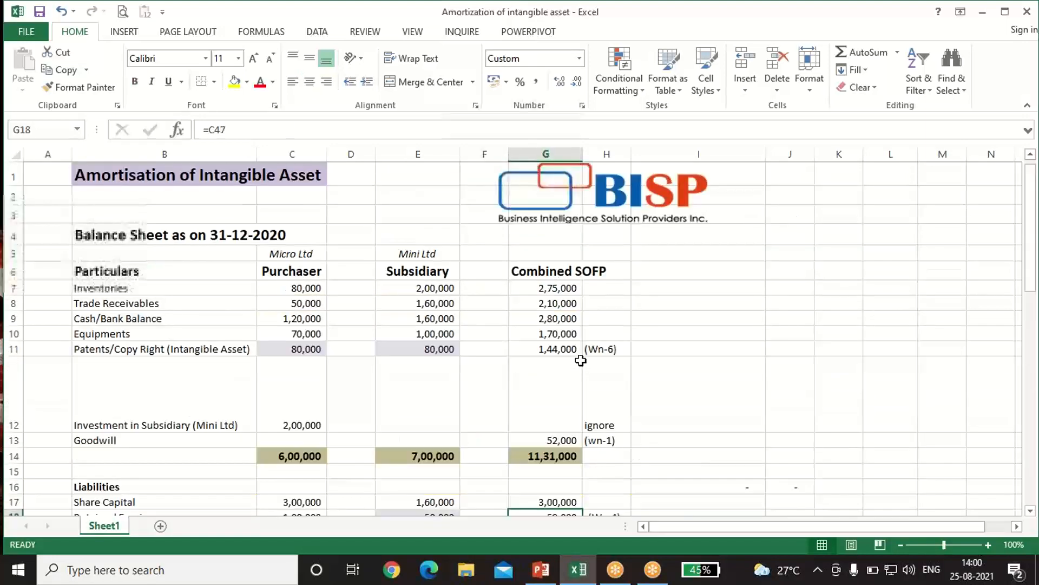
pyautogui.click(564, 291)
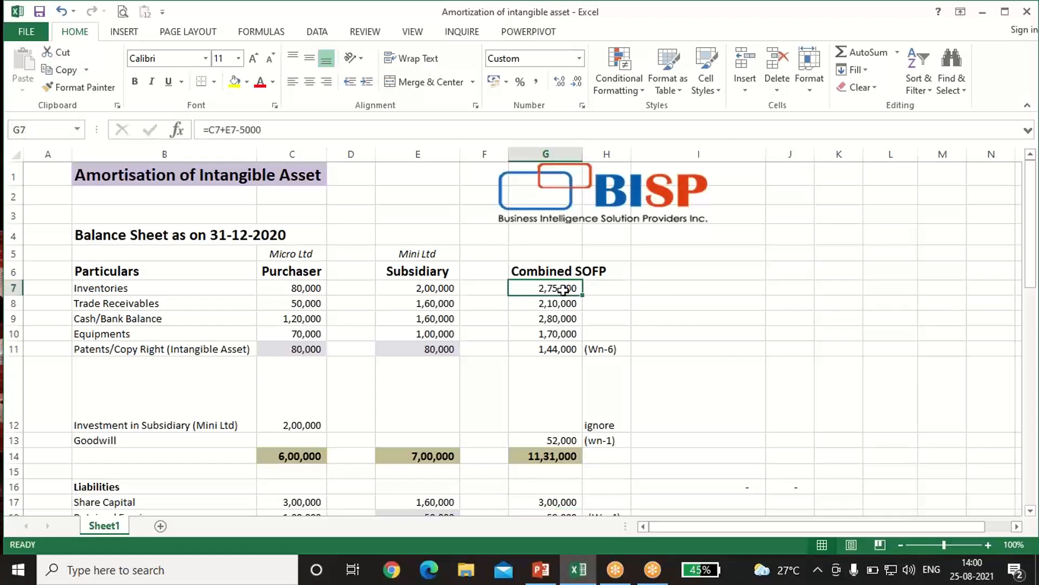
pyautogui.write('=')
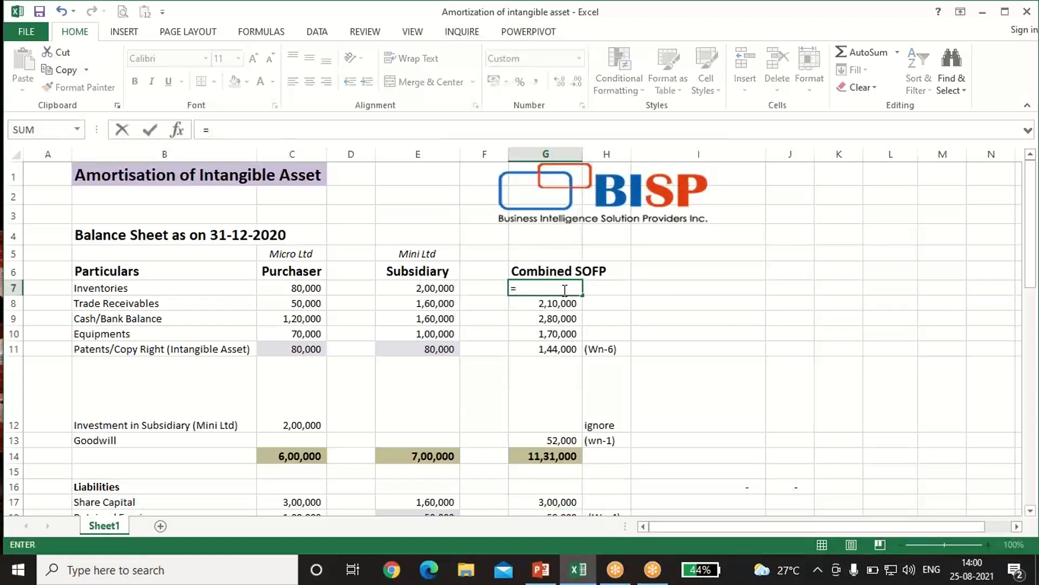
pyautogui.press('Left')
pyautogui.press('Left')
pyautogui.press('Left')
pyautogui.press('Left')
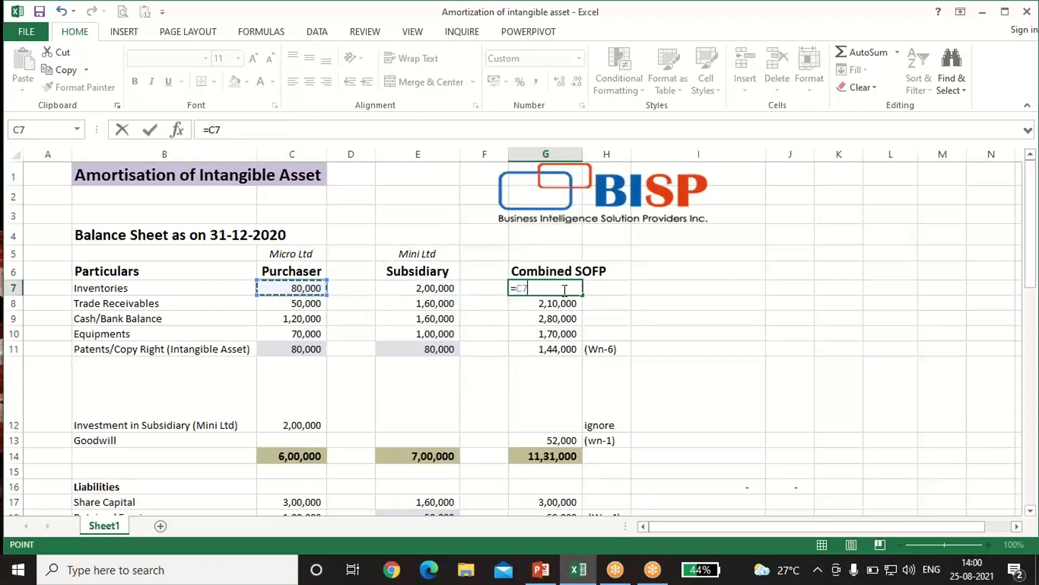
pyautogui.write('+')
pyautogui.press('Left')
pyautogui.press('Left')
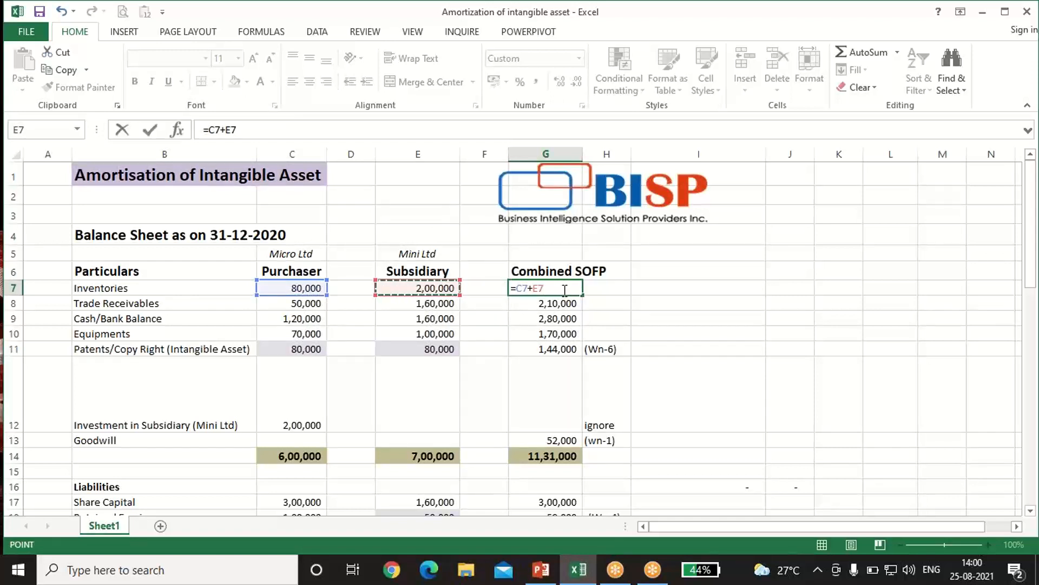
pyautogui.write('-50')
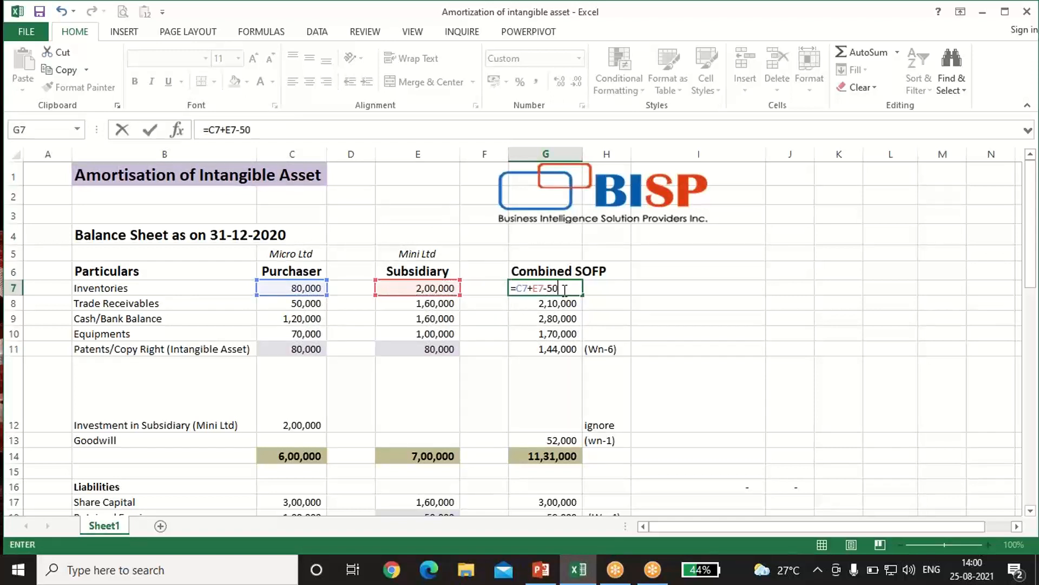
pyautogui.write('00')
pyautogui.press('Return')
# Step: Re-enter the combined Trade Receivables in G8 as =C8+E8
pyautogui.write('=')
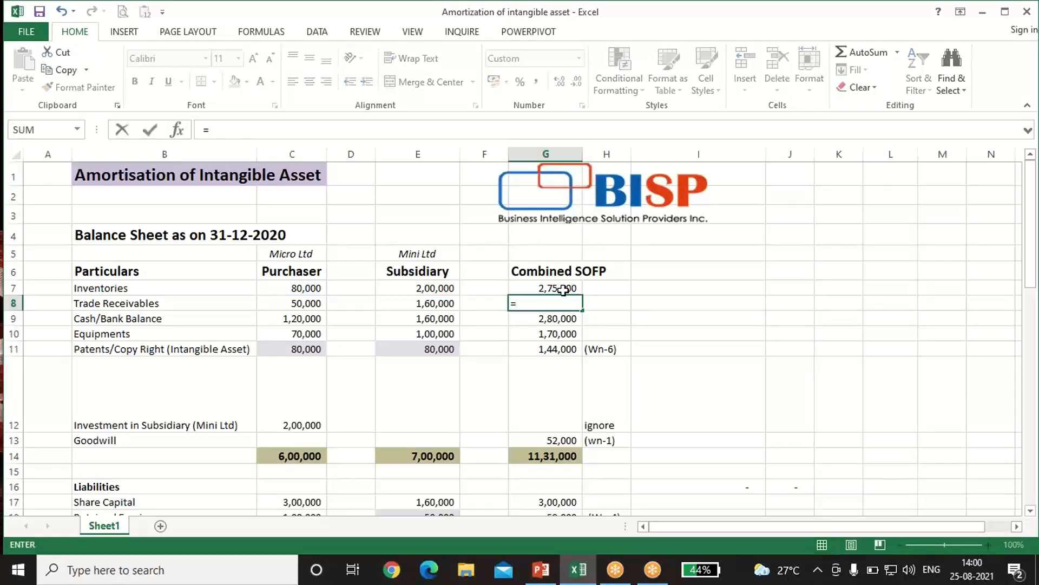
pyautogui.press('Left')
pyautogui.press('Left')
pyautogui.press('Left')
pyautogui.press('Left')
pyautogui.write('+')
pyautogui.press('Left')
pyautogui.press('Left')
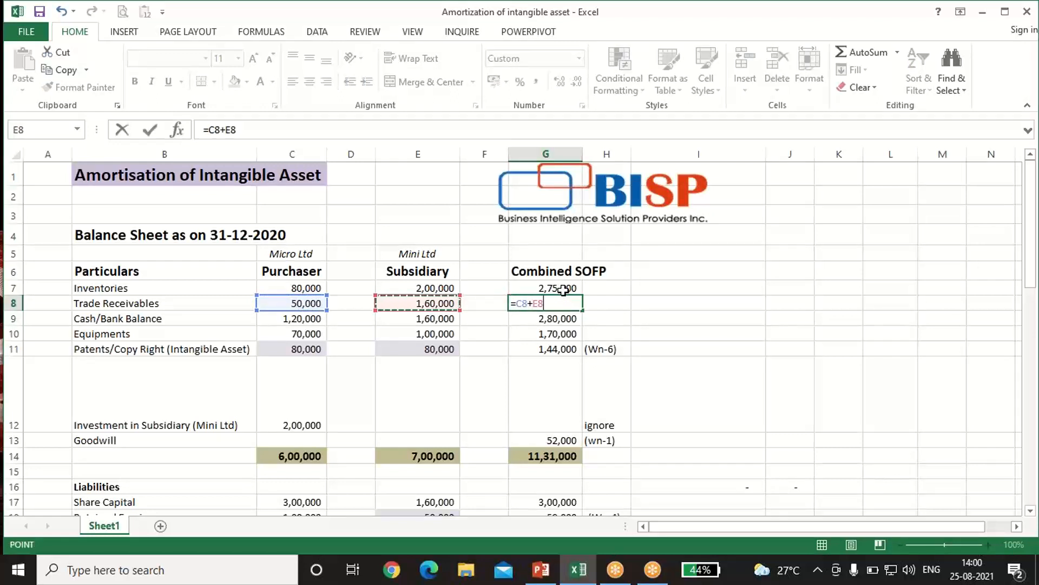
pyautogui.press('Return')
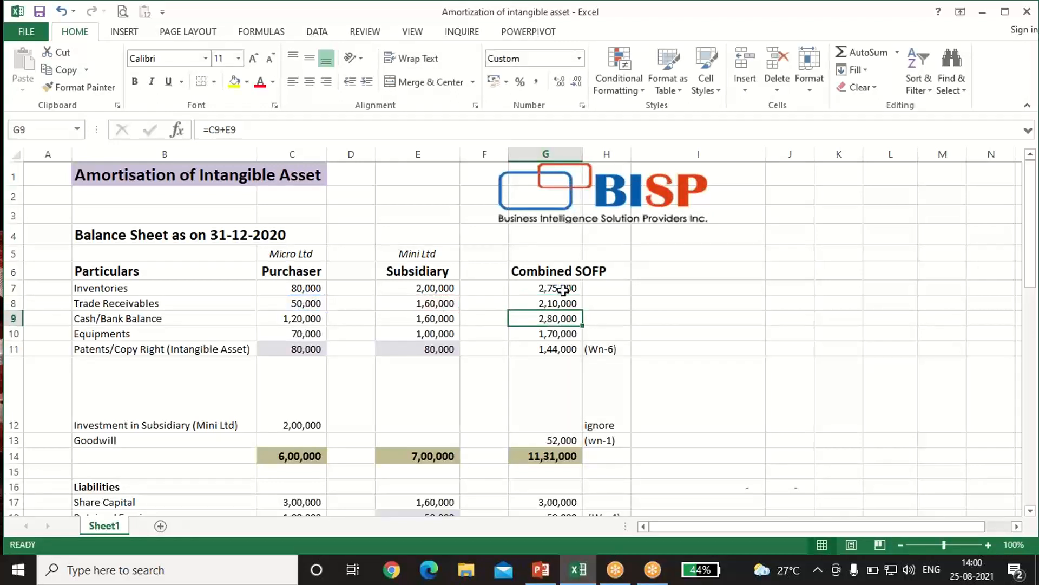
# Step: Re-enter the combined Cash/Bank Balance in G9 as =C9+E9
pyautogui.write('=')
pyautogui.press('Left')
pyautogui.press('Left')
pyautogui.press('Left')
pyautogui.press('Left')
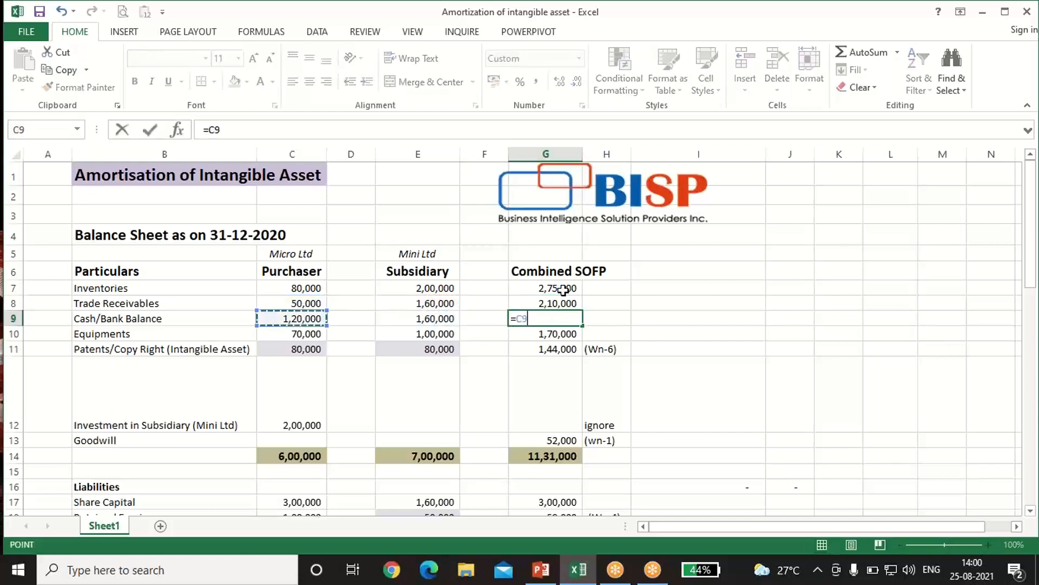
pyautogui.write('+')
pyautogui.press('Left')
pyautogui.press('Left')
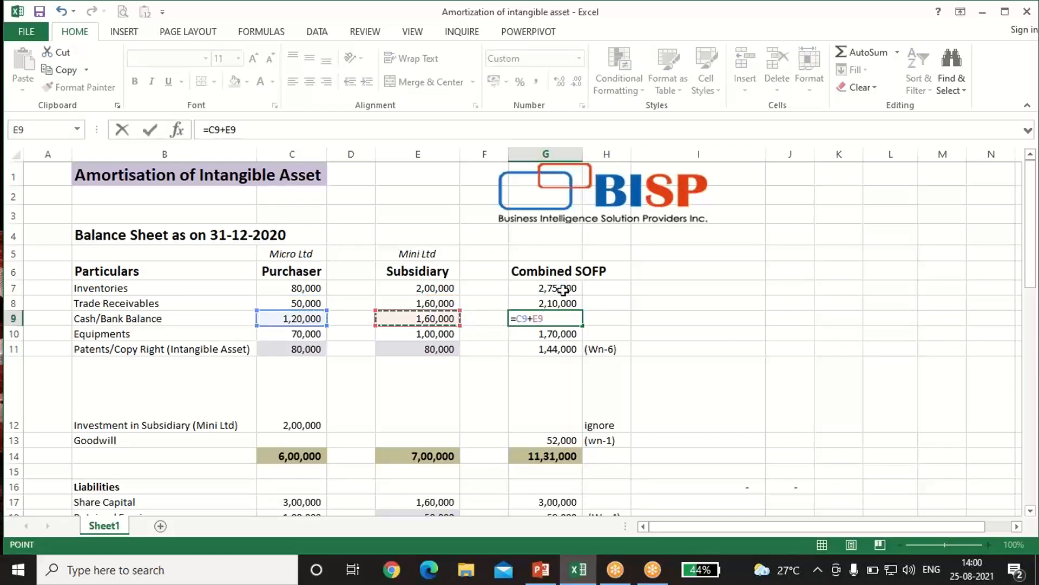
pyautogui.press('Return')
pyautogui.write('=')
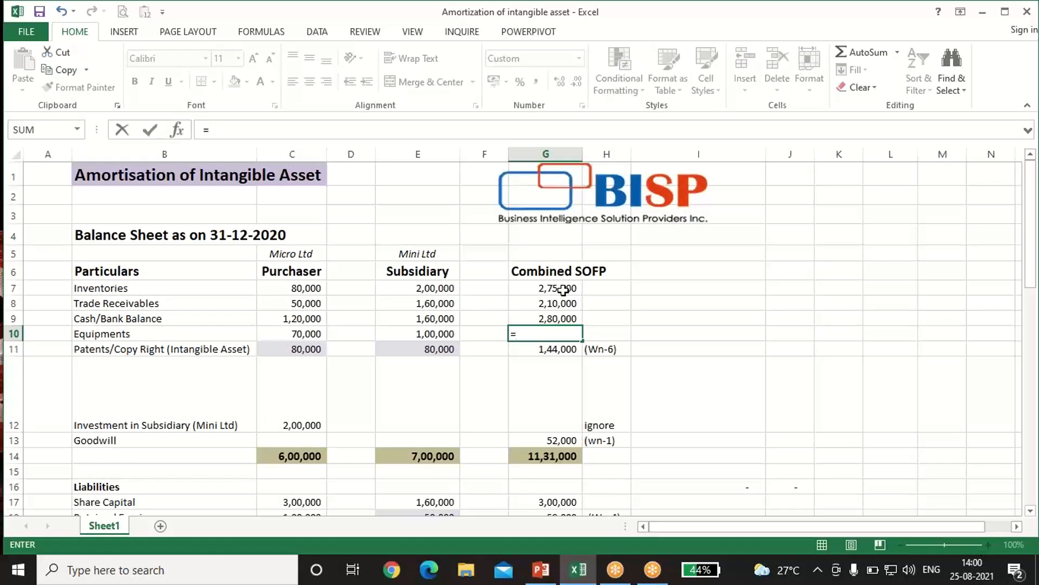
pyautogui.press('Left')
pyautogui.press('Left')
pyautogui.press('Left')
pyautogui.press('Left')
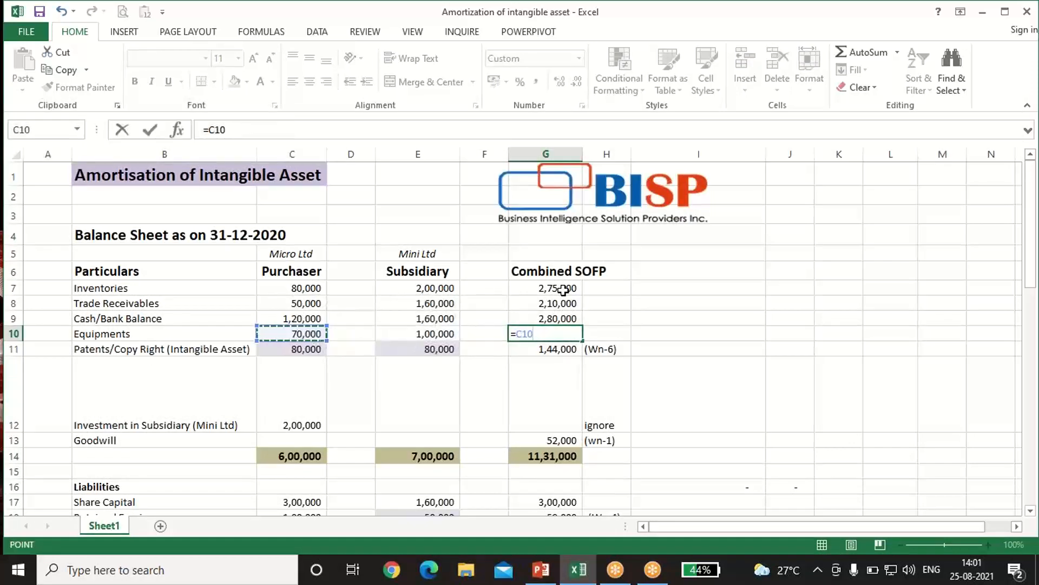
pyautogui.hotkey('ctrl', 'Return')
pyautogui.press('Return')
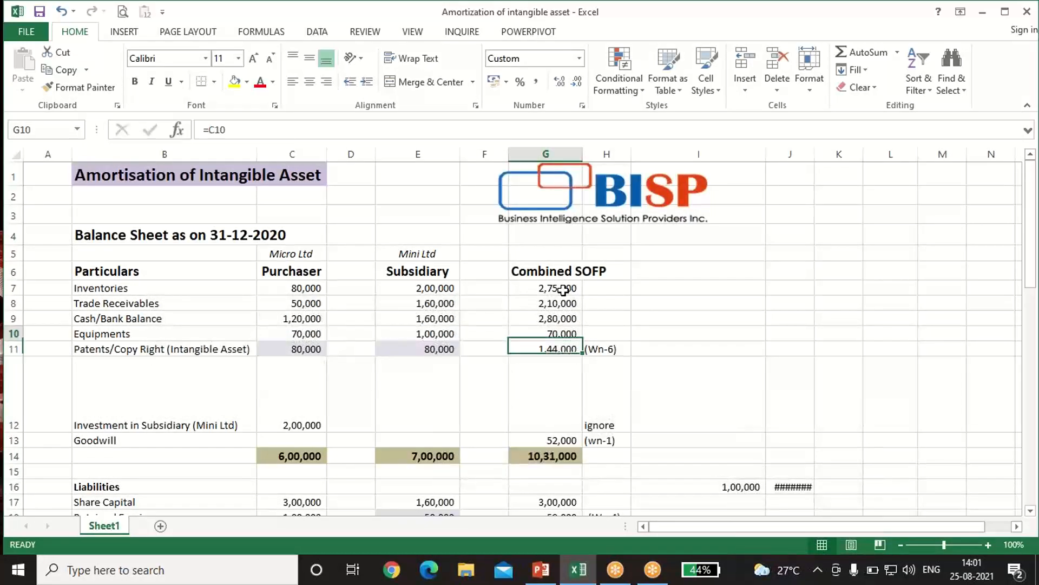
# Step: Re-enter the combined Equipments in G10 as =C10+E10, adding the purchaser's and subsidiary's amounts
pyautogui.press('Up')
pyautogui.write('=')
pyautogui.press('Left')
pyautogui.press('Left')
pyautogui.press('Left')
pyautogui.press('Left')
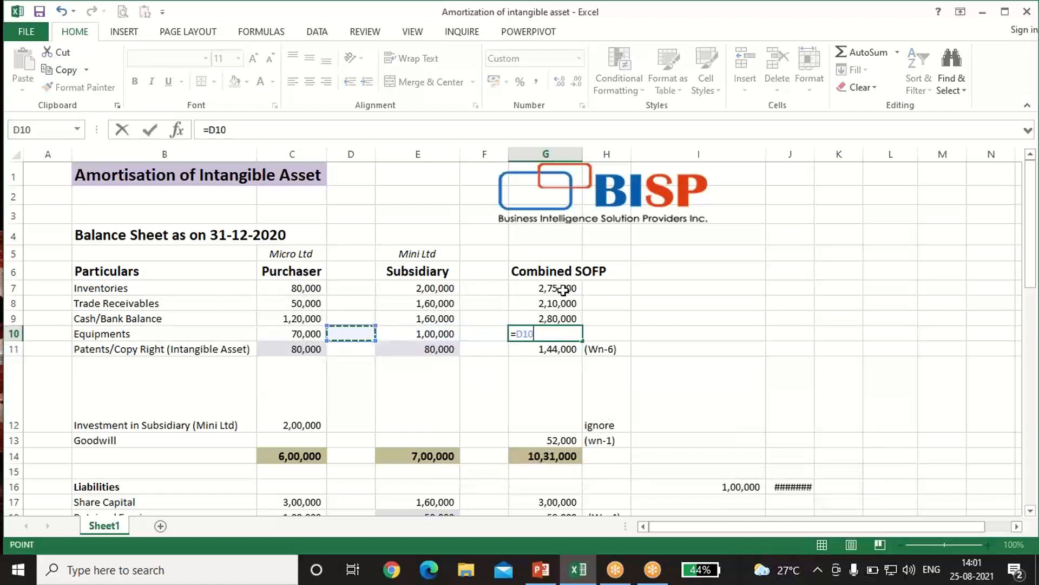
pyautogui.write('+')
pyautogui.press('Left')
pyautogui.press('Left')
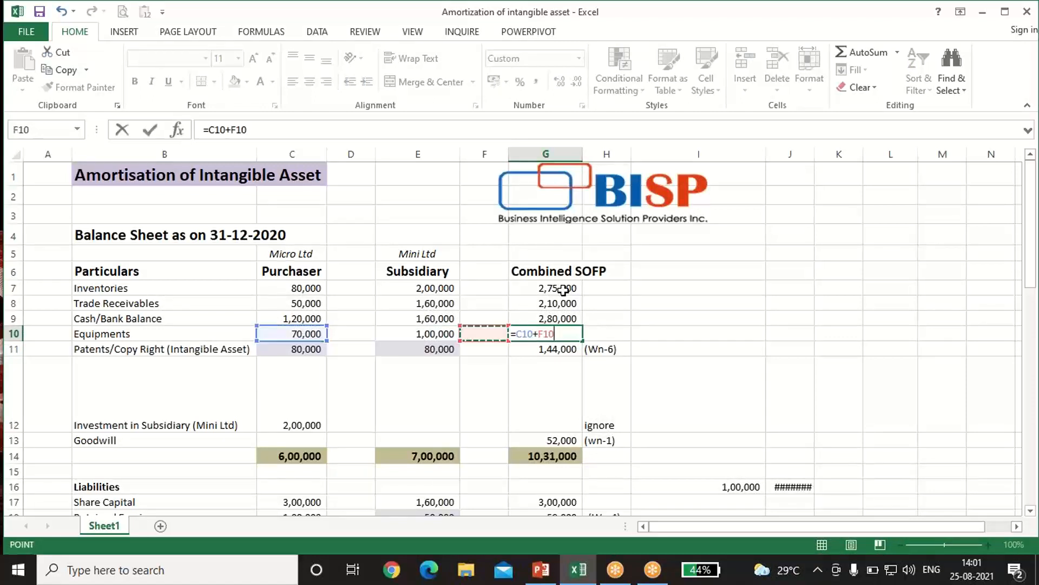
pyautogui.press('Return')
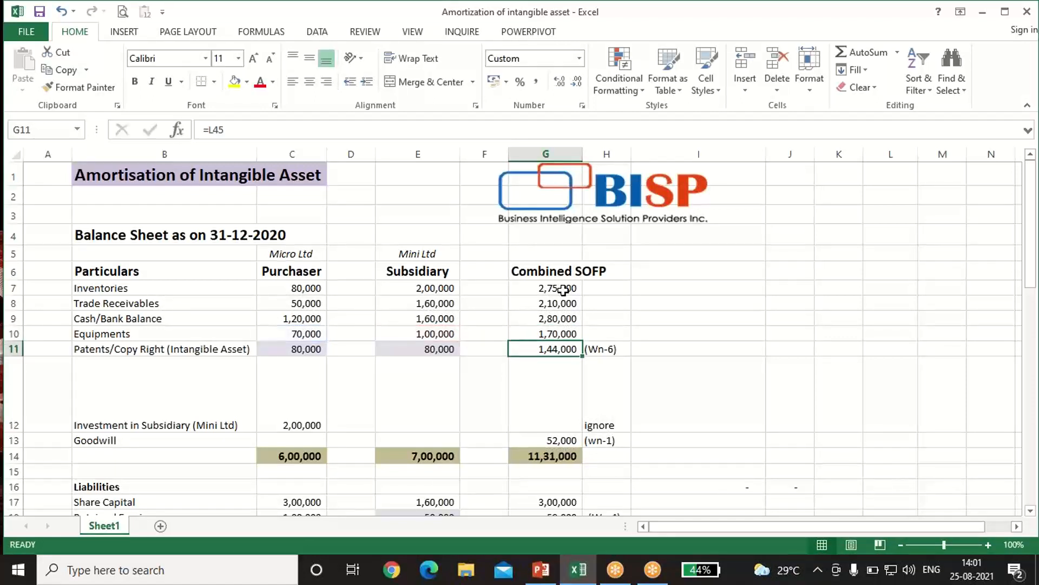
# Step: Examine the total asset value, amortisation and net value in WN-6 and trace the net value to the Patents/Copy Right row of the balance sheet
pyautogui.scroll(-10, 563, 290)
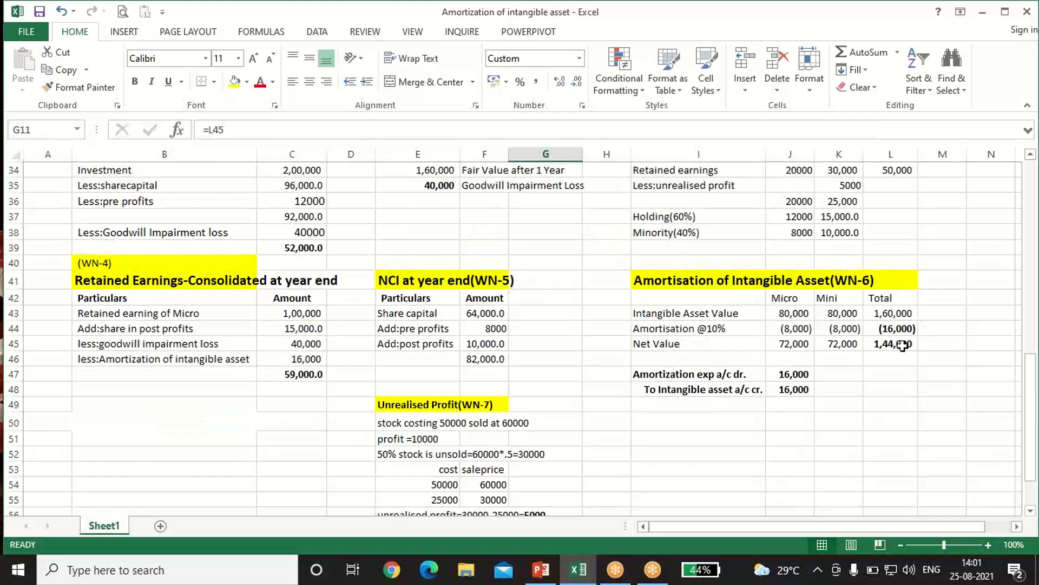
pyautogui.click(902, 328)
pyautogui.click(906, 313)
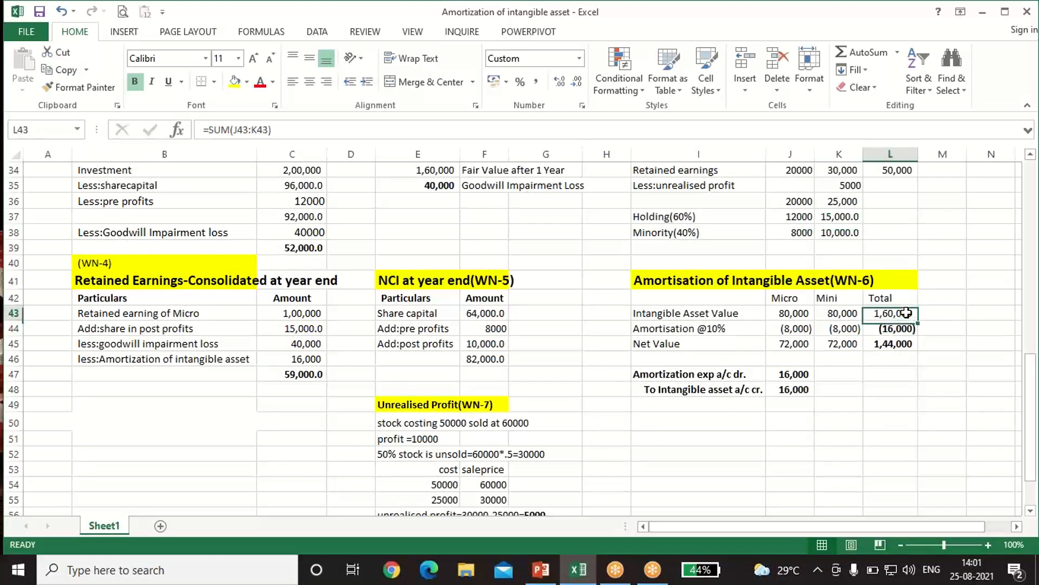
pyautogui.click(906, 329)
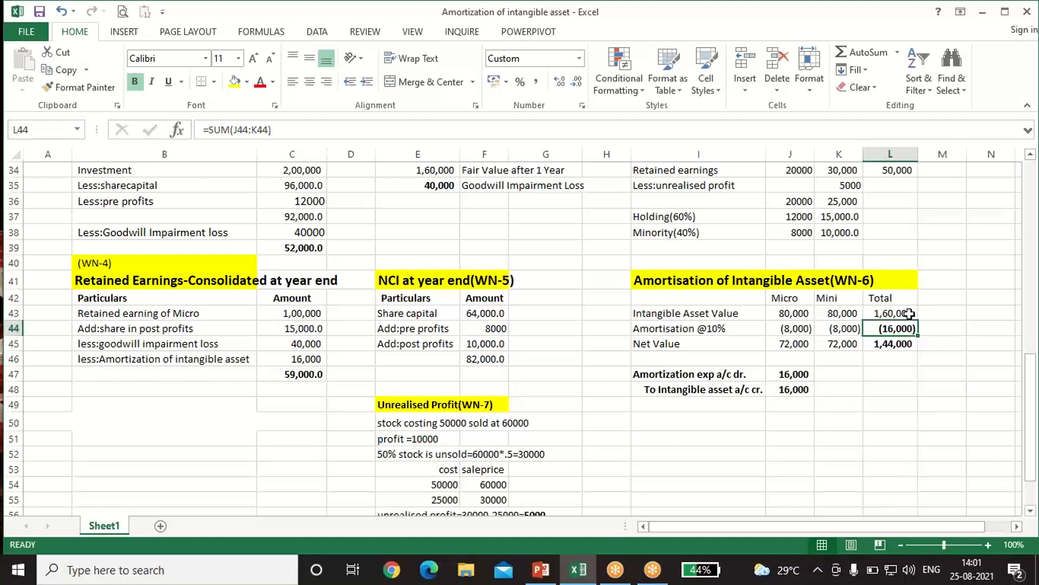
pyautogui.click(899, 346)
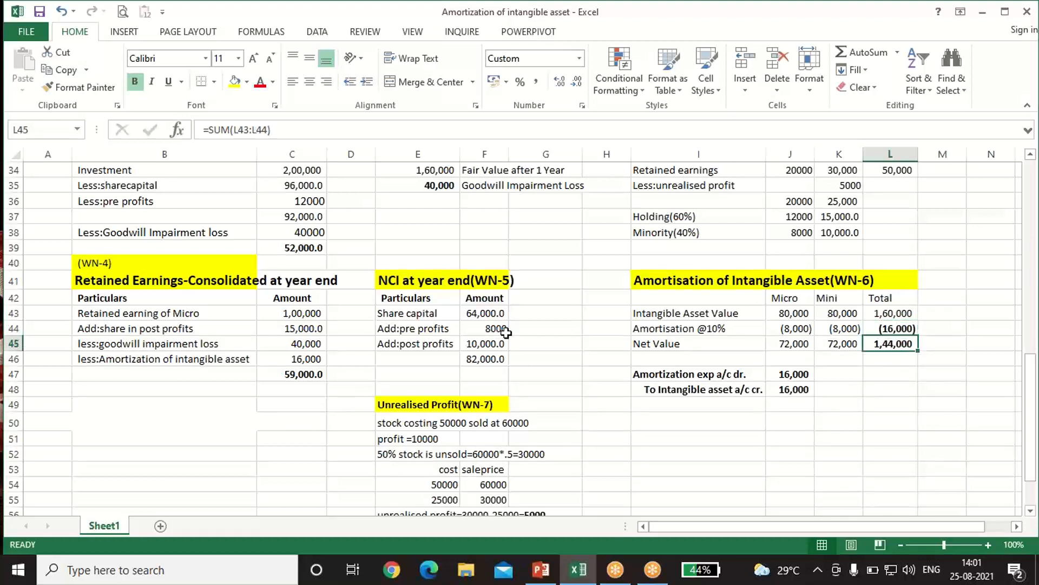
pyautogui.scroll(9, 506, 331)
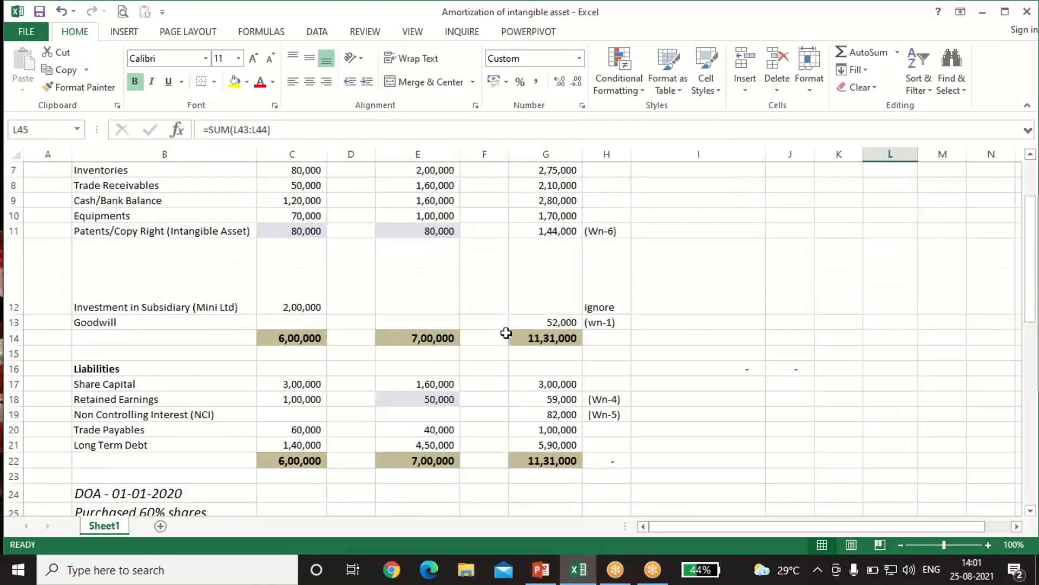
# Step: Examine the combined Patents/Copy Right, Investment in Subsidiary and Goodwill rows, tracing Goodwill to WN-1, and check the total assets formula
pyautogui.click(557, 229)
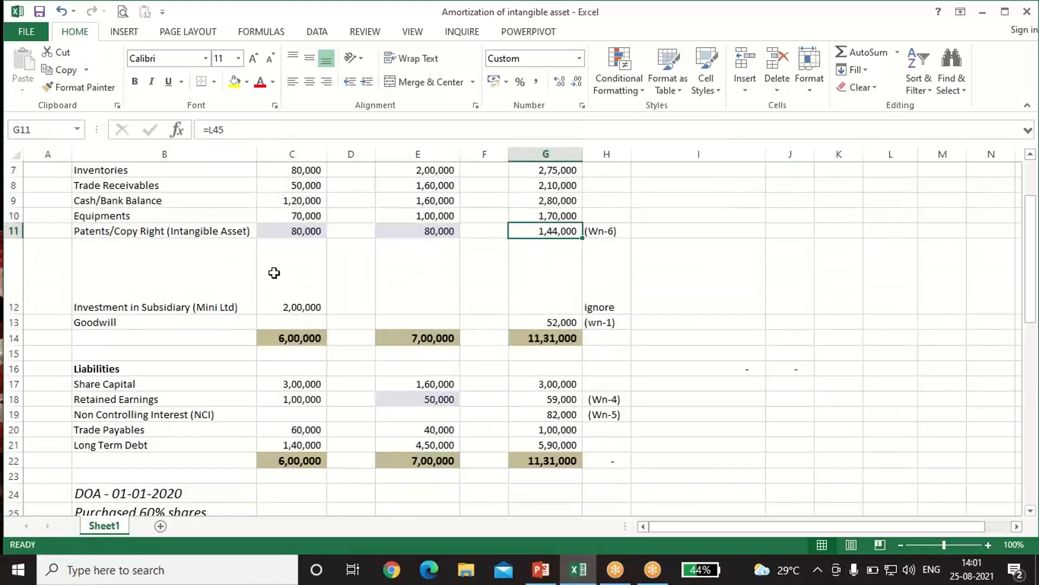
pyautogui.click(104, 305)
pyautogui.click(521, 307)
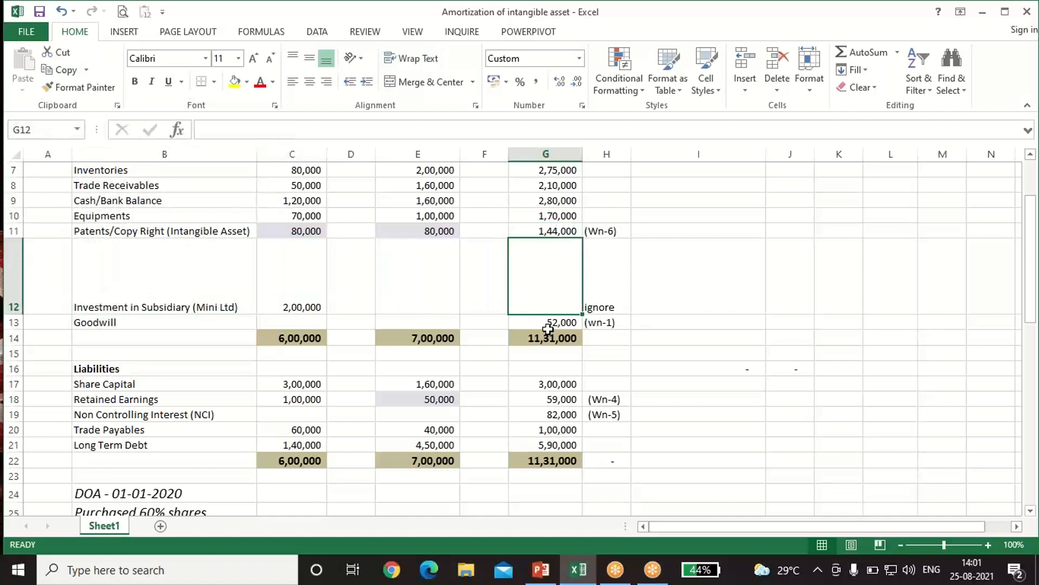
pyautogui.click(549, 327)
pyautogui.hotkey('ctrl', '[')
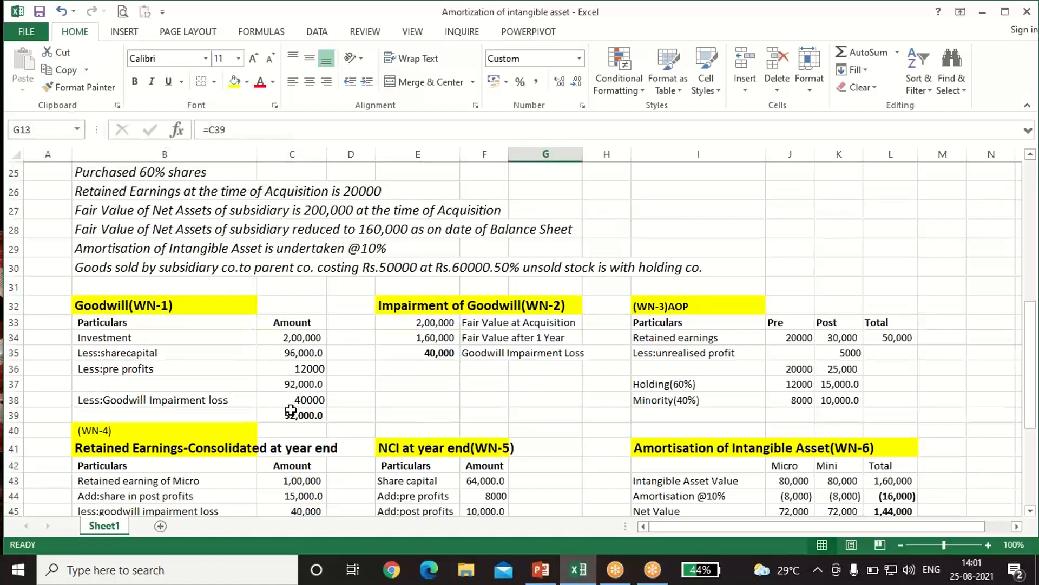
pyautogui.scroll(6, 514, 380)
pyautogui.click(541, 341)
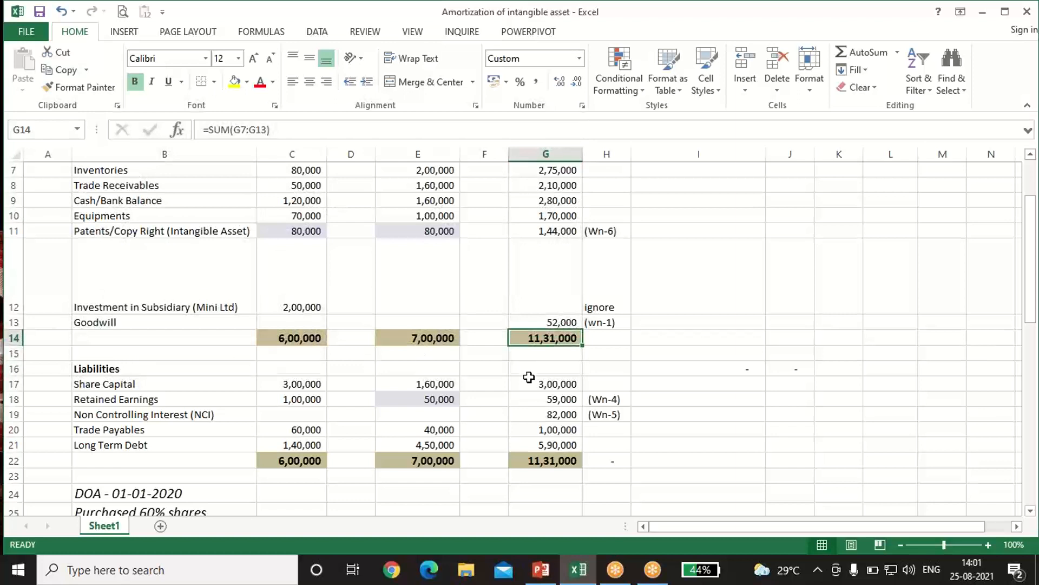
# Step: Compare the combined Share Capital with the purchaser's and subsidiary's amounts, and trace the combined Retained Earnings to its WN-4 working
pyautogui.click(547, 381)
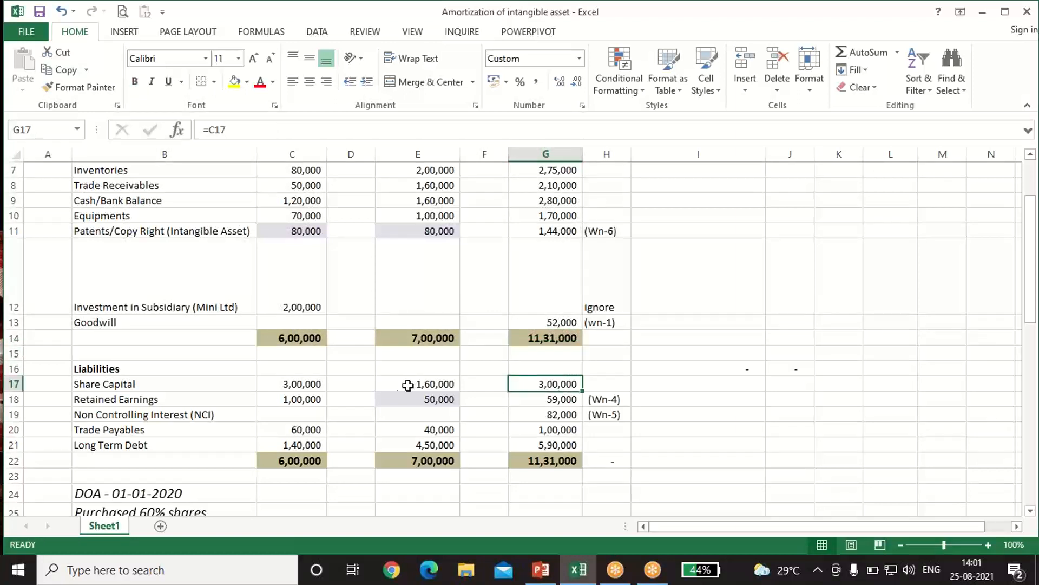
pyautogui.click(308, 384)
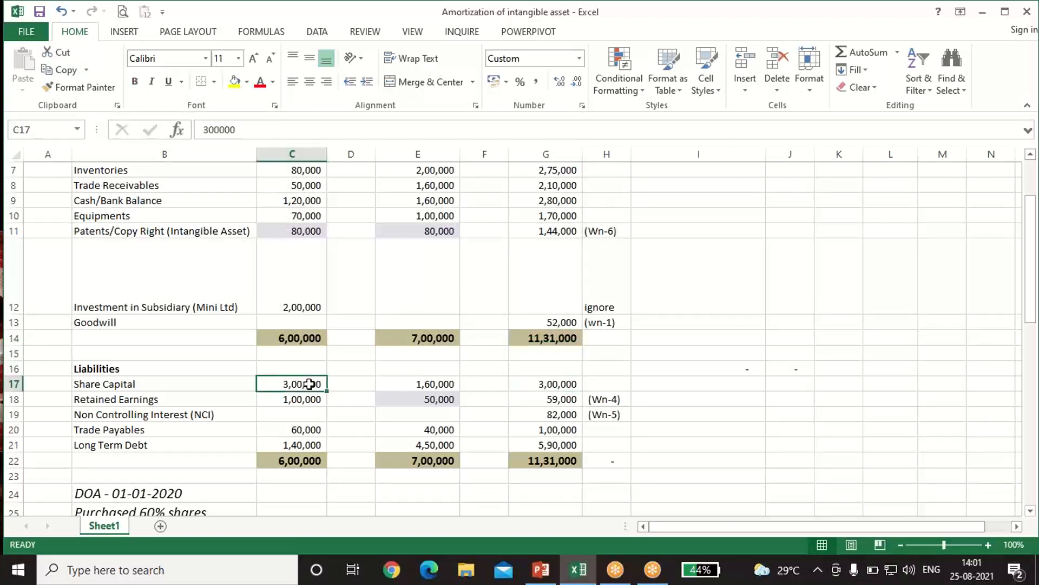
pyautogui.click(417, 384)
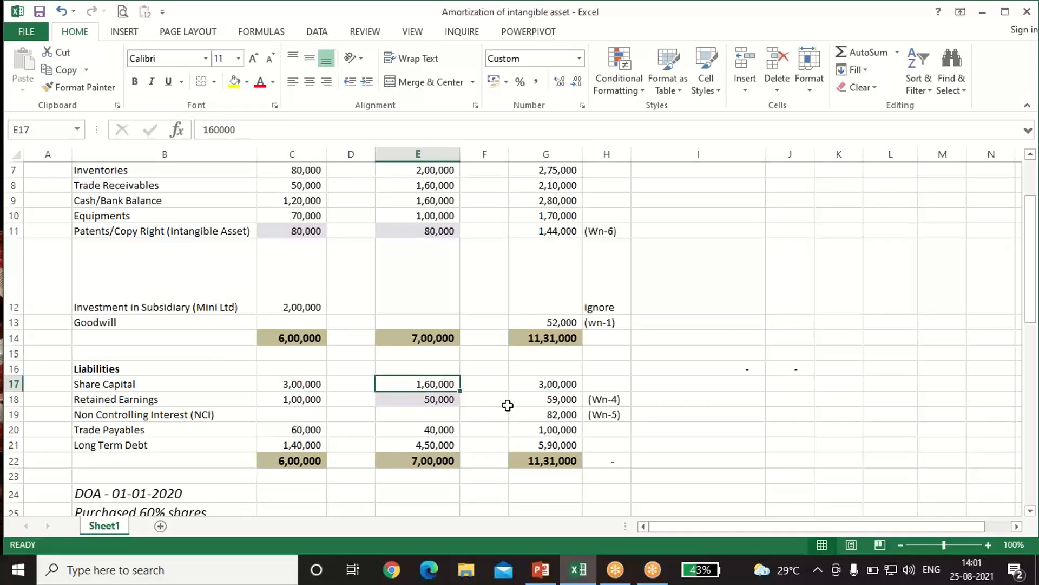
pyautogui.click(525, 400)
pyautogui.scroll(-8, 525, 400)
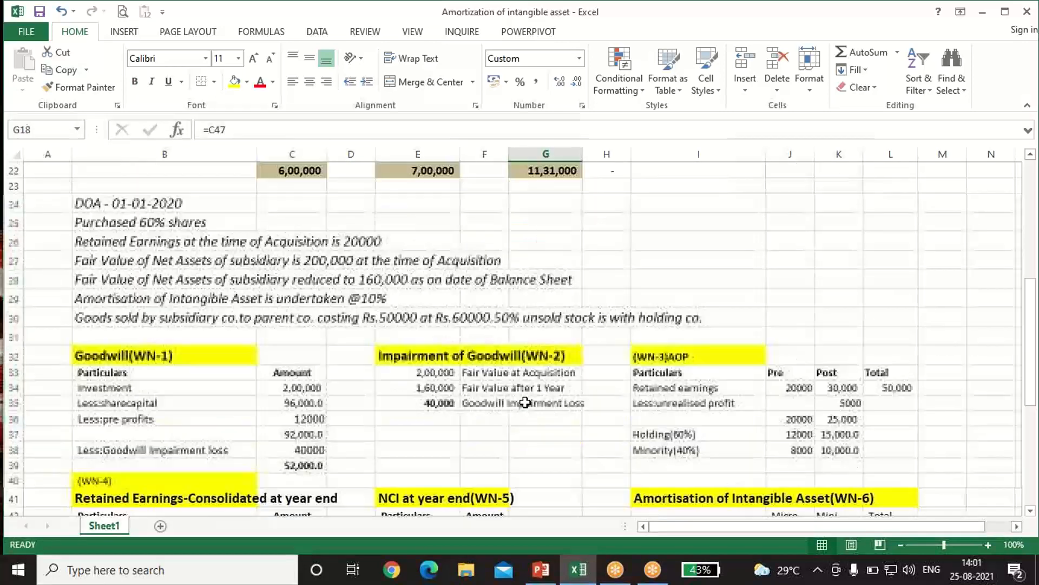
pyautogui.click(282, 427)
pyautogui.scroll(8, 383, 429)
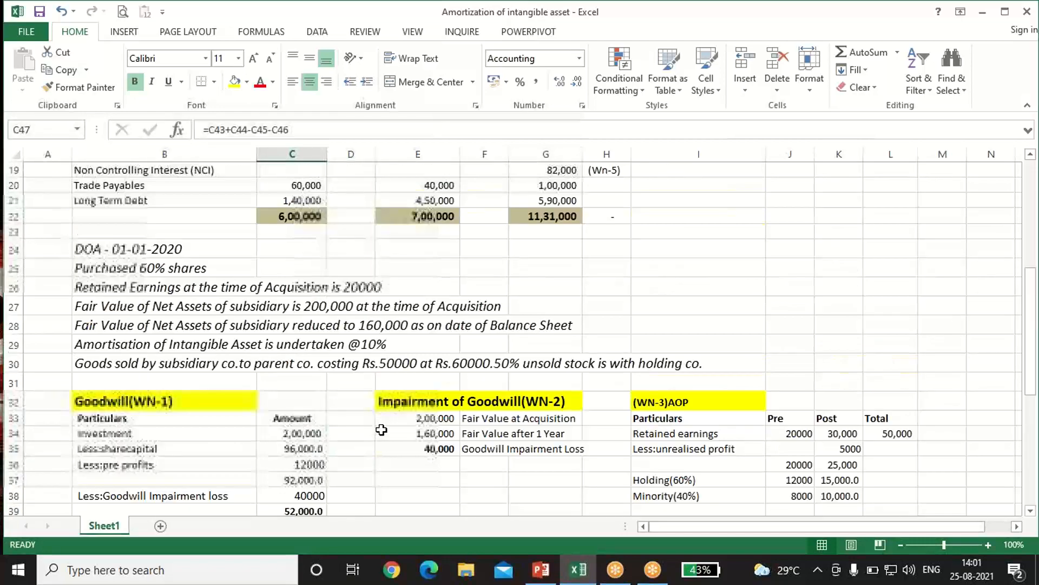
# Step: Trace the combined Non Controlling Interest in the liabilities to the year-end NCI total in WN-5
pyautogui.click(558, 418)
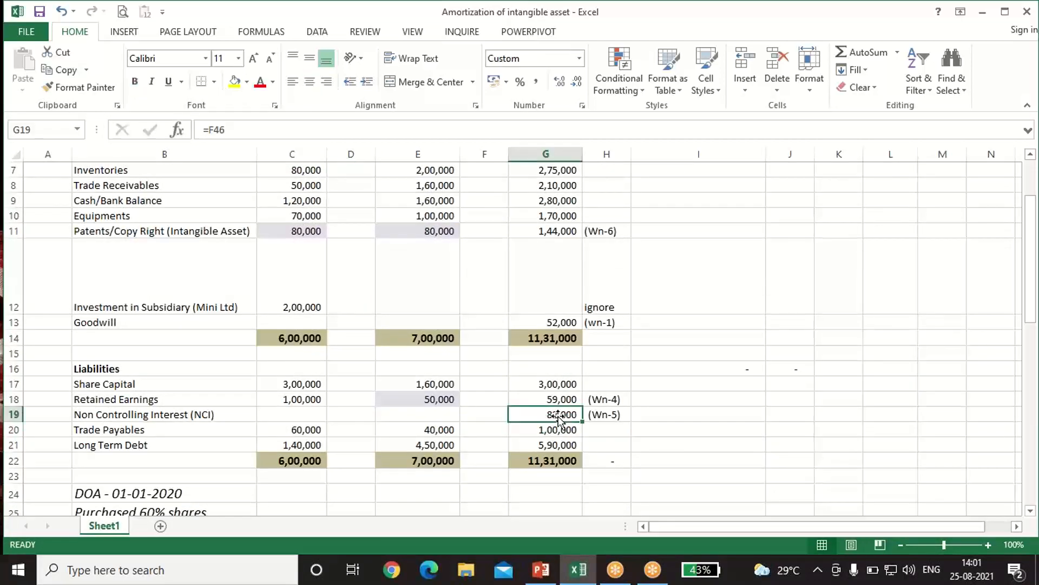
pyautogui.scroll(-7, 546, 440)
pyautogui.scroll(-2, 546, 441)
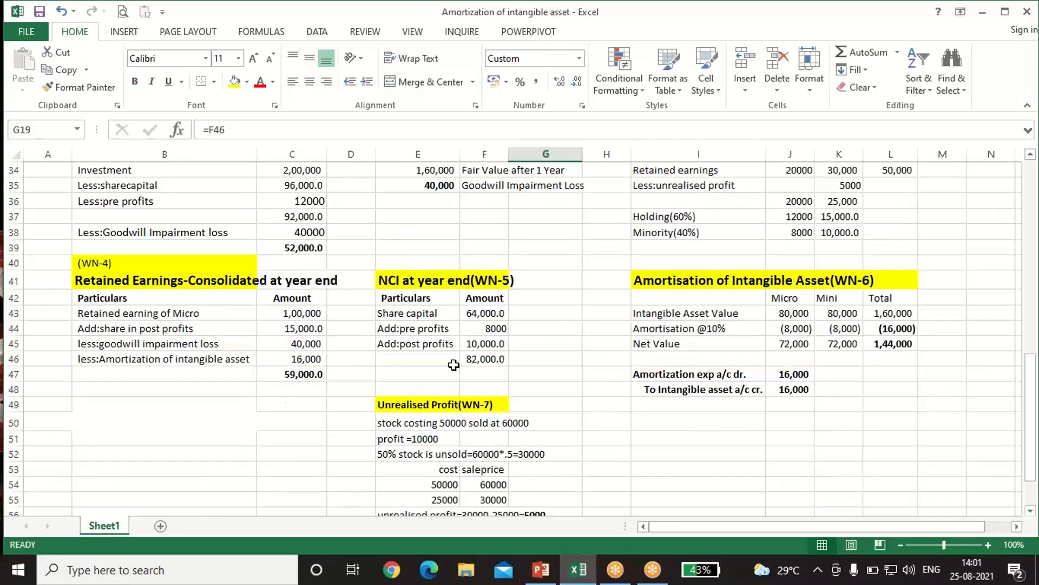
pyautogui.click(477, 352)
pyautogui.scroll(4, 591, 399)
pyautogui.scroll(3, 592, 398)
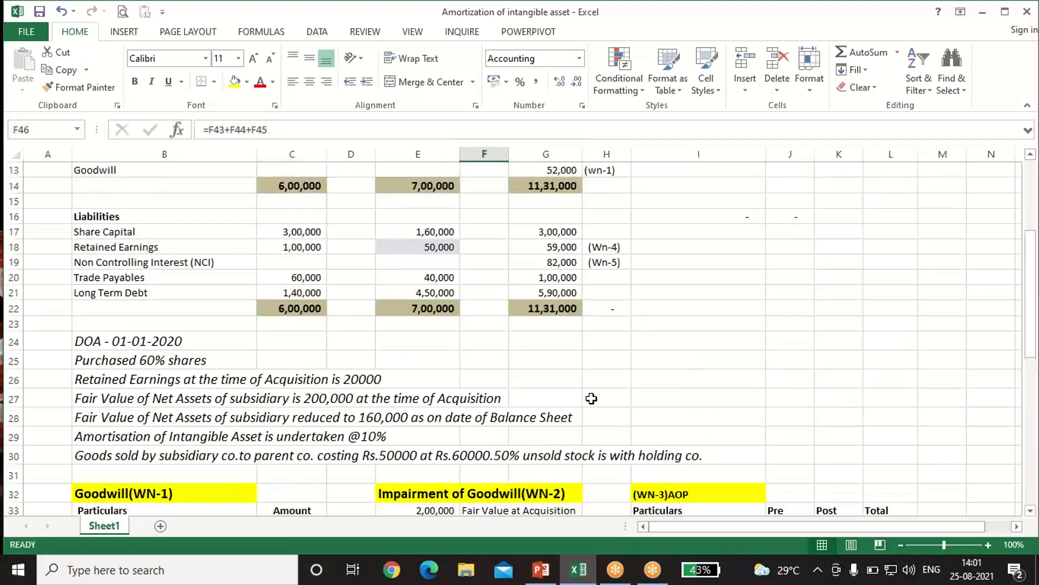
# Step: Examine the combined Trade Payables and Long Term Debt against the purchaser's and subsidiary's amounts in the same rows
pyautogui.click(549, 275)
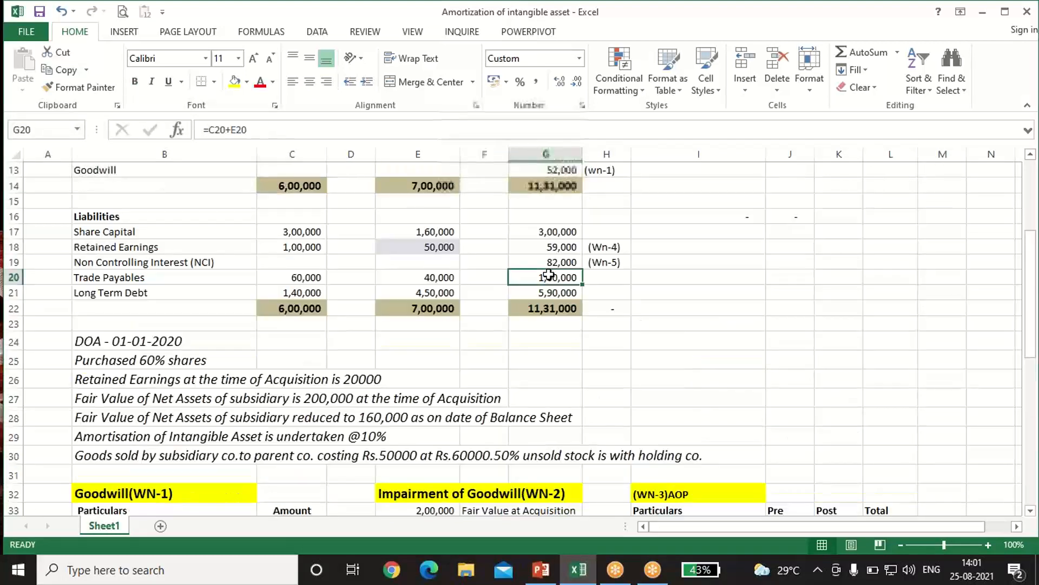
pyautogui.click(319, 277)
pyautogui.click(413, 276)
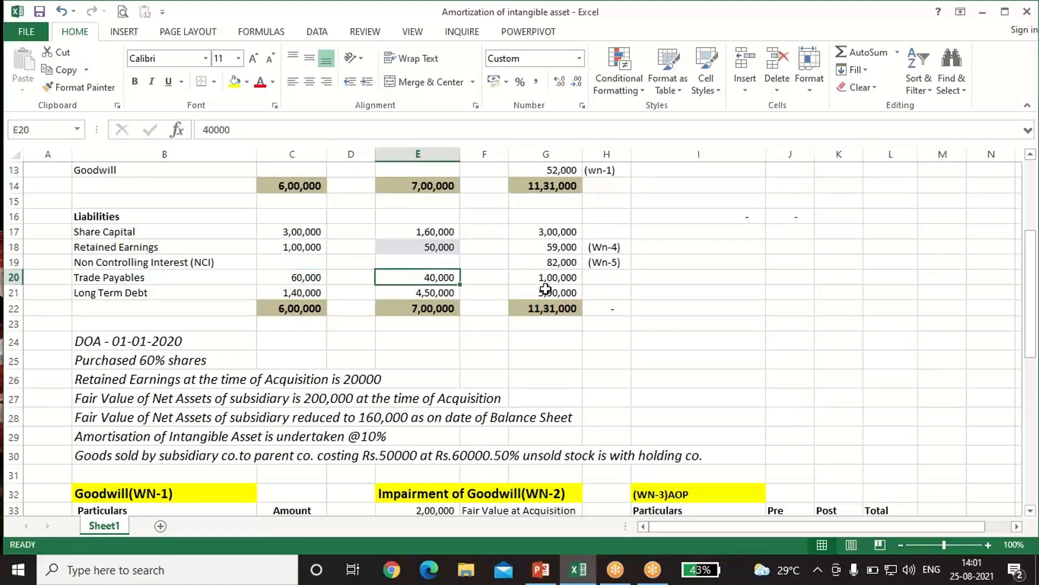
pyautogui.click(545, 290)
pyautogui.click(313, 297)
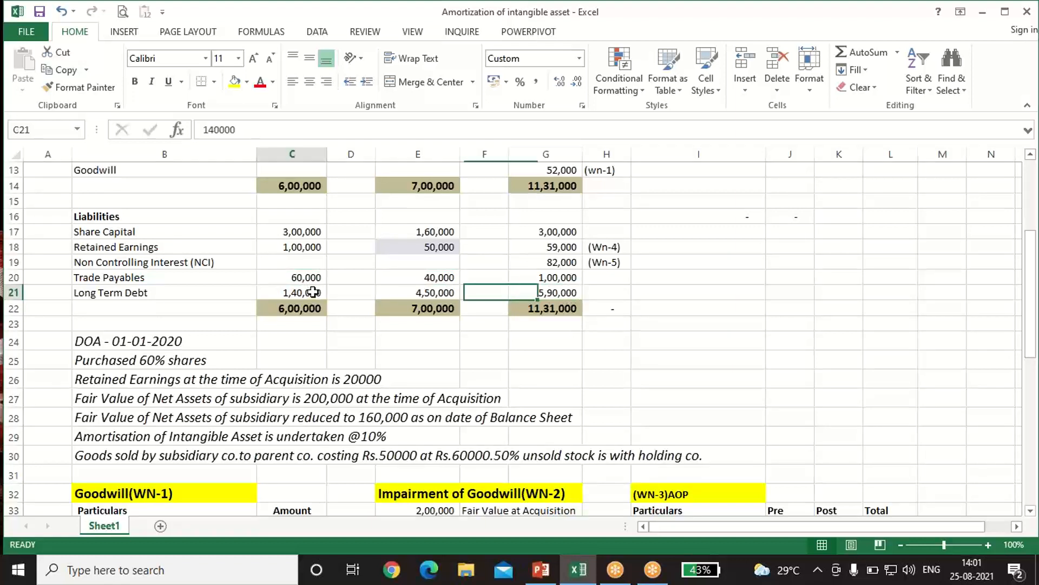
pyautogui.click(417, 291)
pyautogui.click(533, 292)
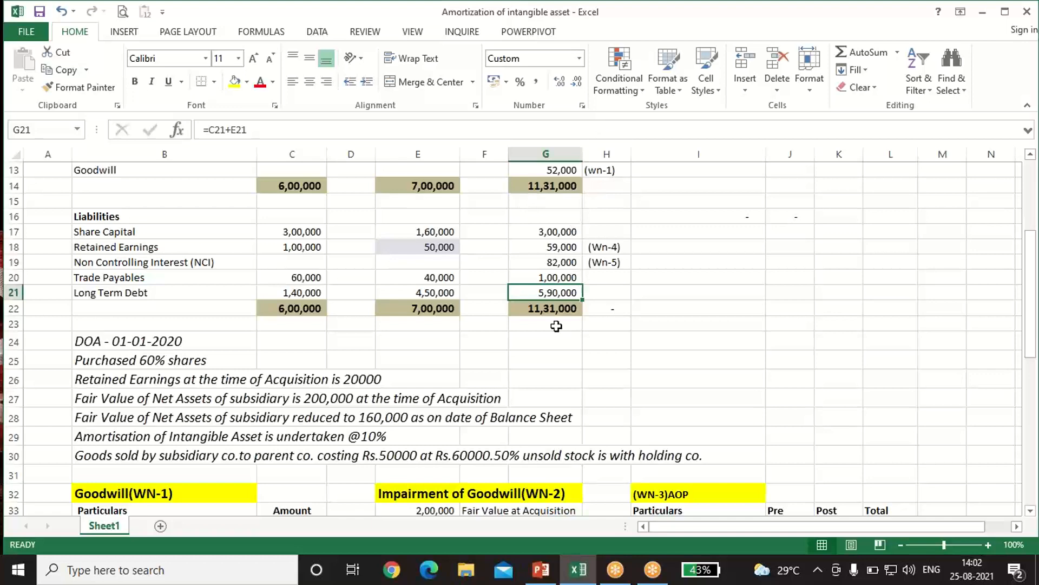
# Step: Compare the combined liabilities total with the combined assets total and review the balance sheet with its acquisition notes
pyautogui.click(561, 304)
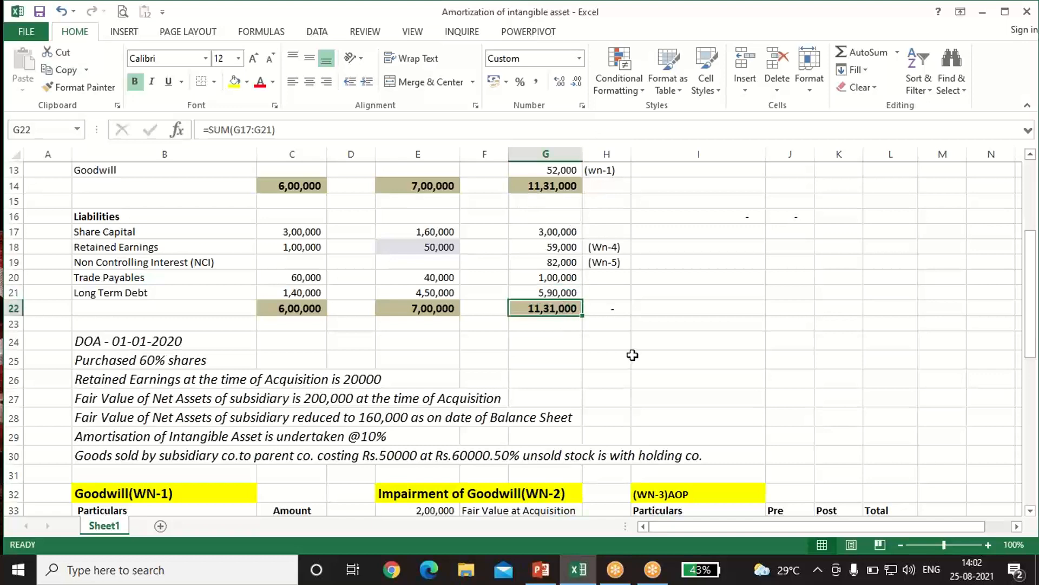
pyautogui.scroll(2, 632, 354)
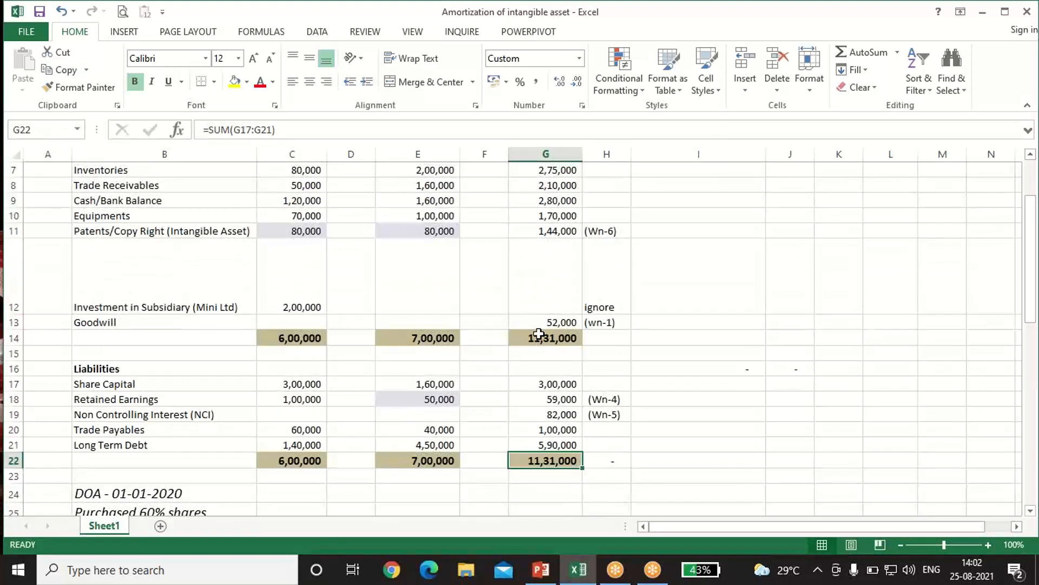
pyautogui.click(539, 333)
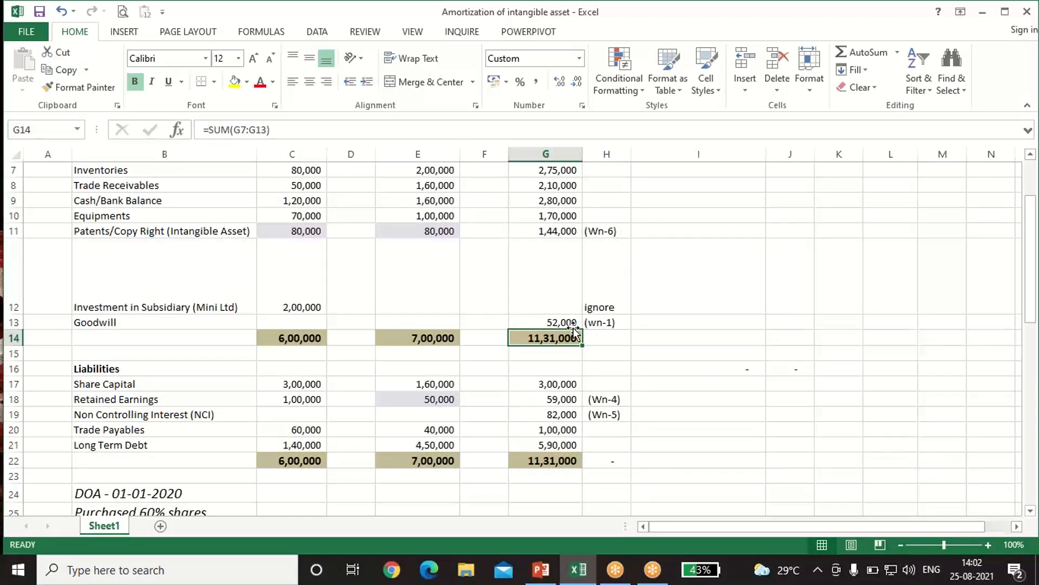
pyautogui.scroll(2, 656, 355)
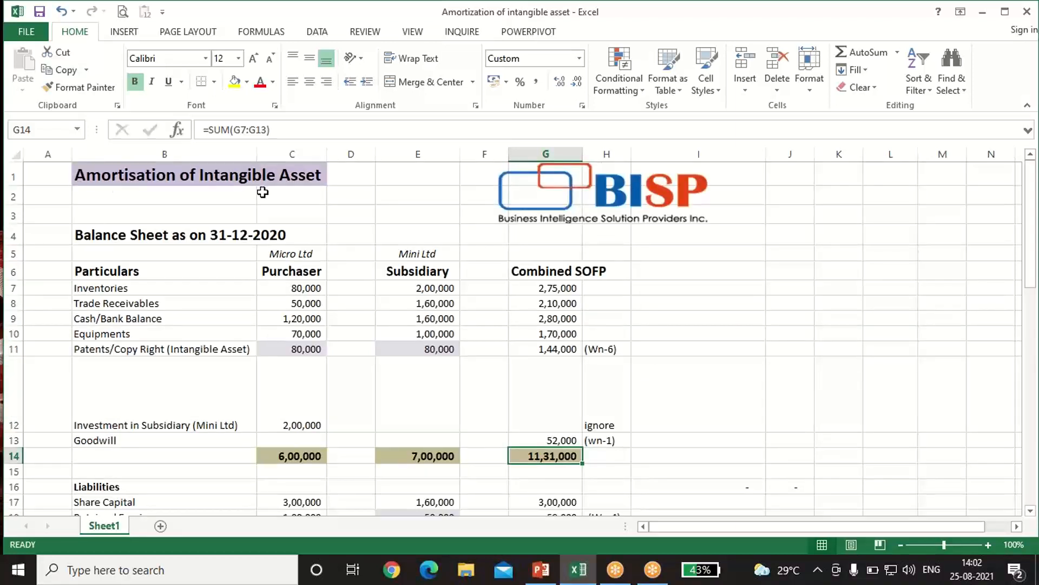
pyautogui.scroll(-6, 604, 379)
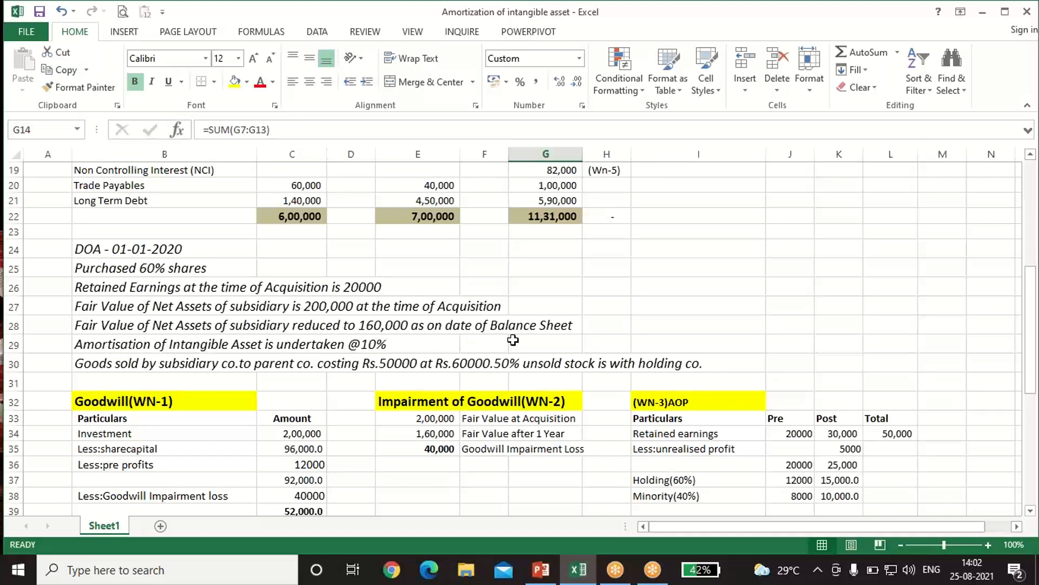
pyautogui.scroll(6, 652, 313)
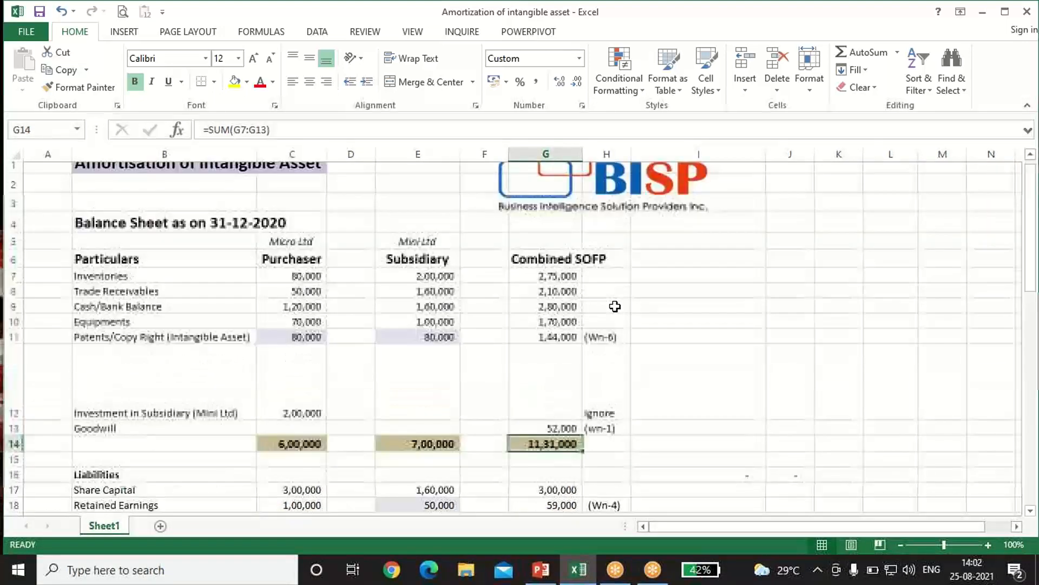